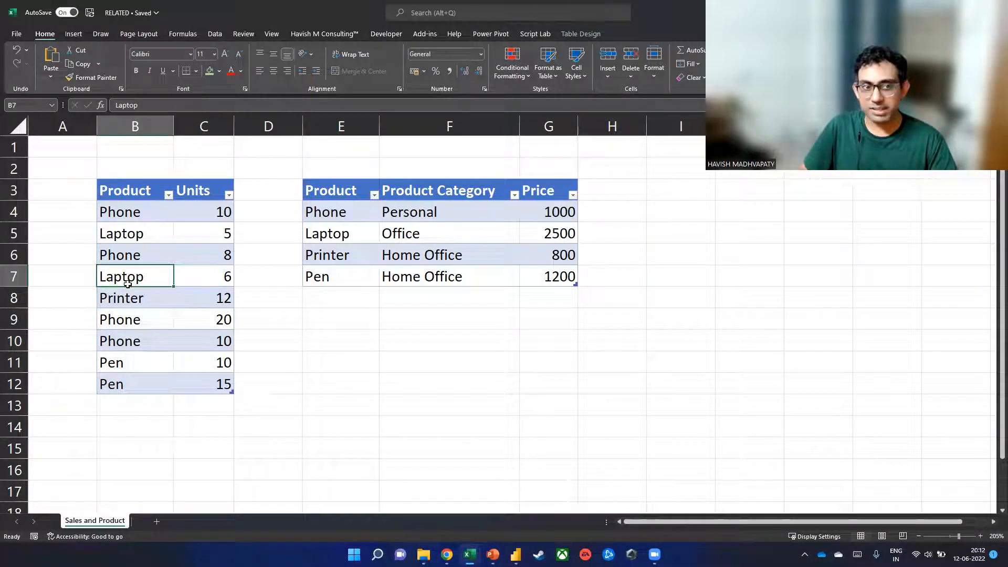
Step: Examine the names and columns of the Sales and Product tables, including how products map to categories and prices
left_click(581, 34)
left_click(422, 233)
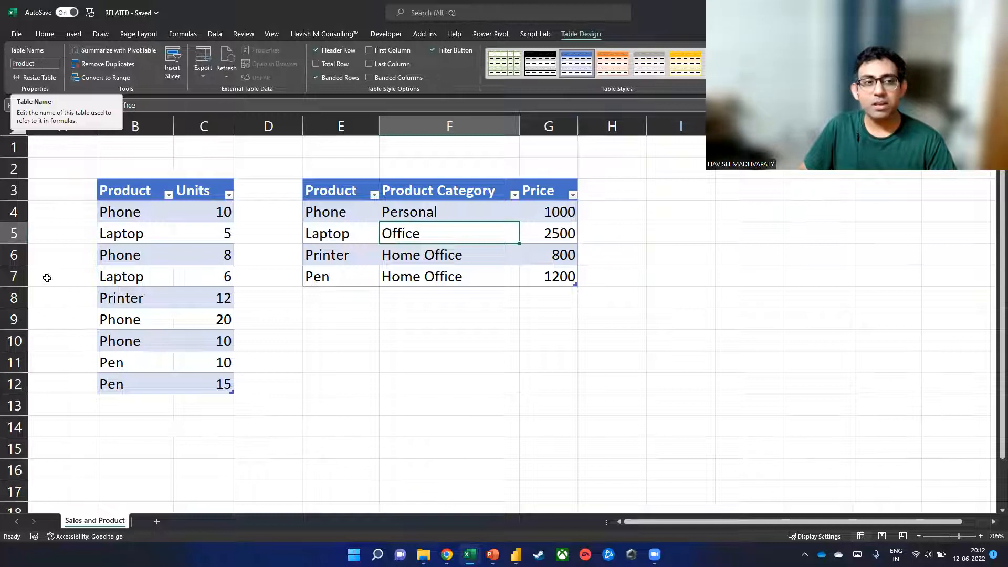
left_click_drag(142, 193, 219, 380)
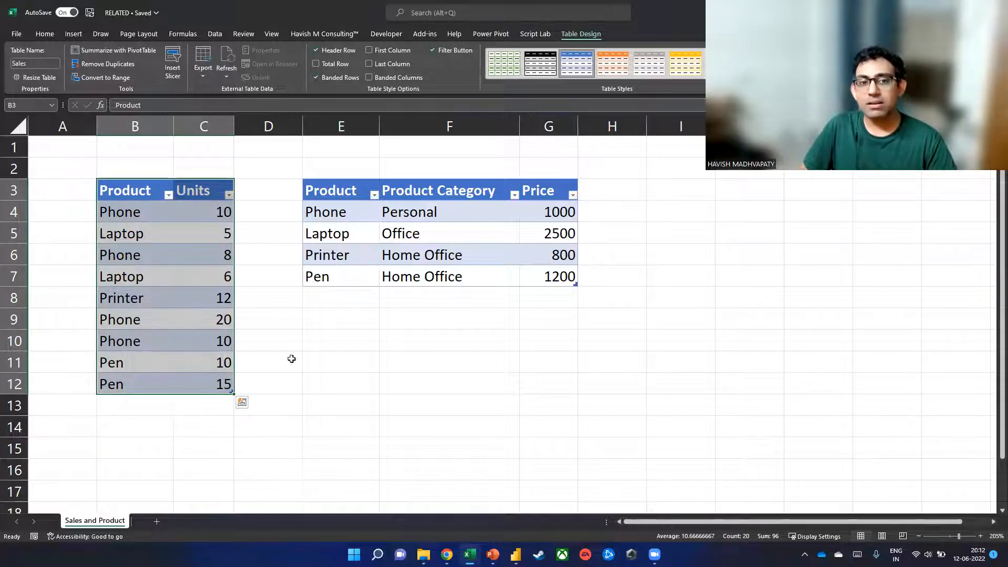
left_click(416, 227)
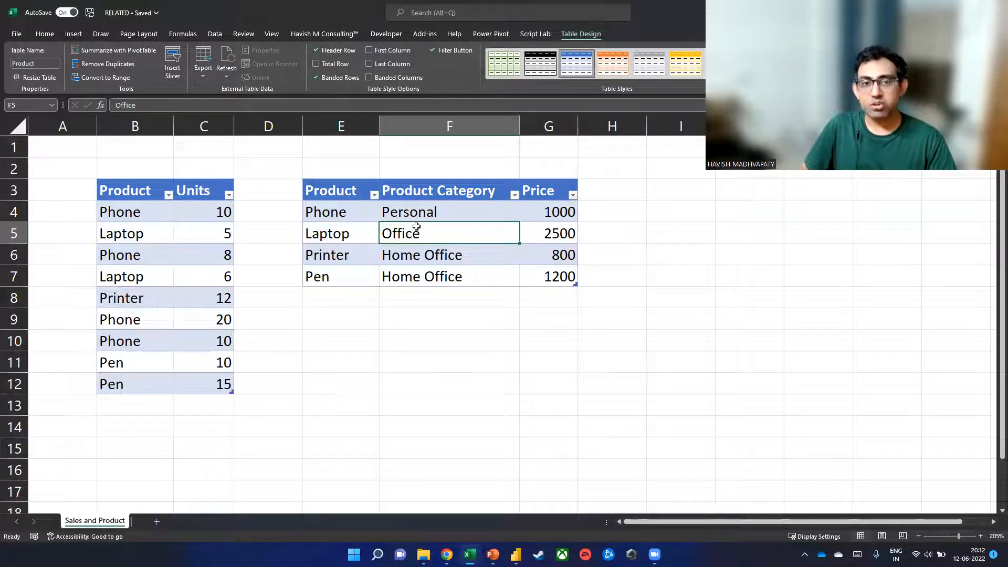
left_click_drag(358, 217, 343, 271)
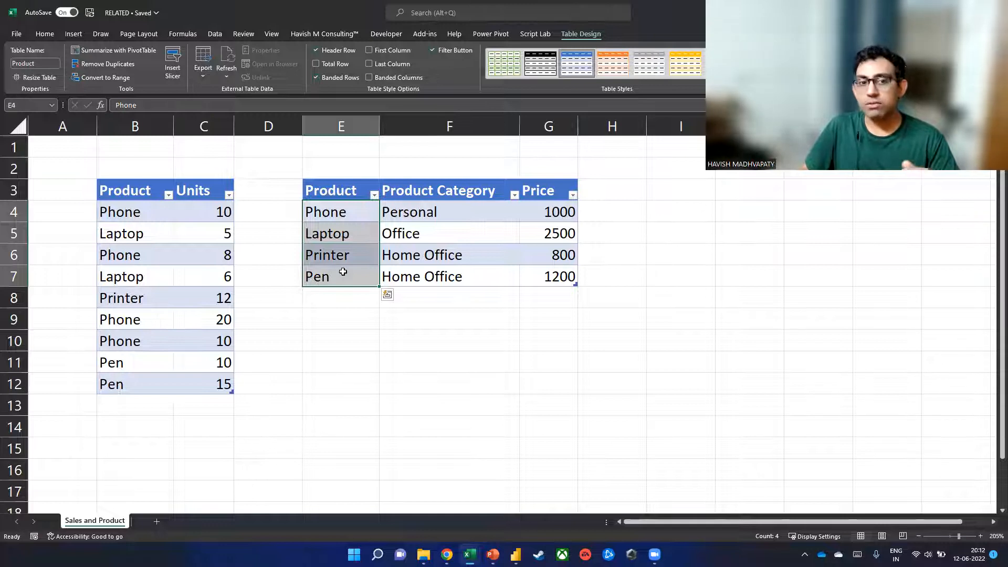
left_click_drag(457, 213, 474, 282)
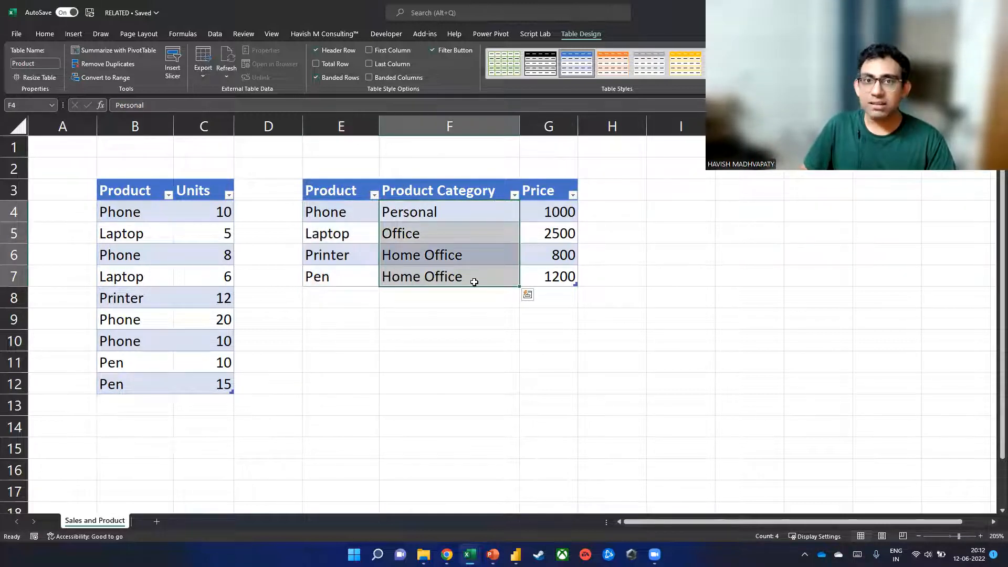
left_click_drag(567, 213, 565, 278)
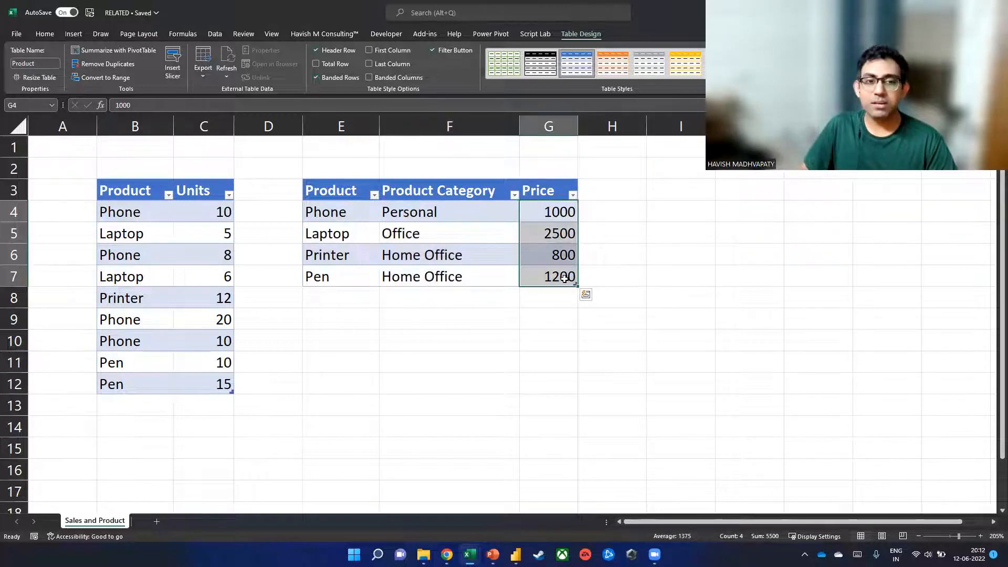
left_click_drag(315, 211, 416, 232)
left_click_drag(367, 254, 406, 270)
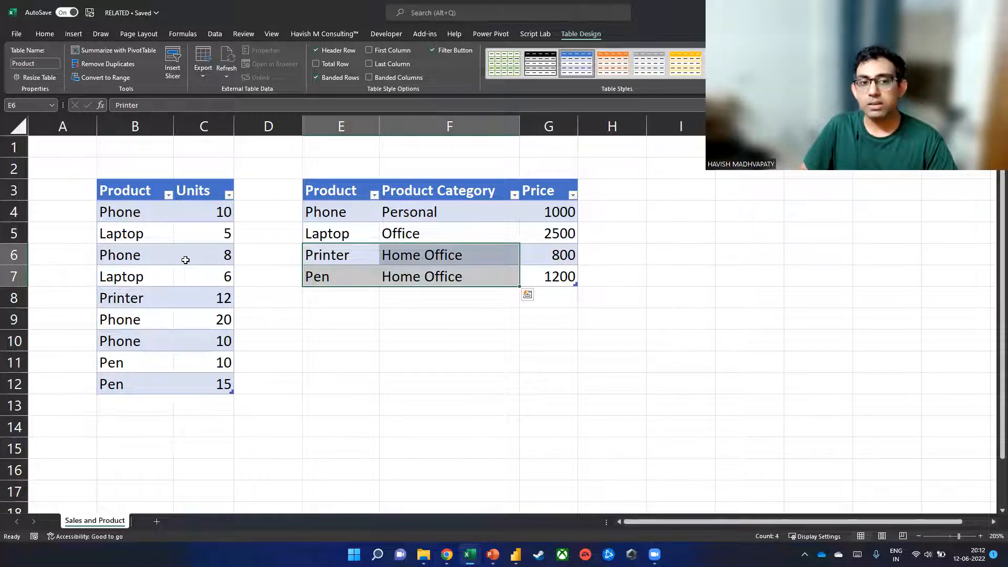
left_click(200, 256)
Step: Insert two blank columns between the Sales and Product tables
left_click(279, 266)
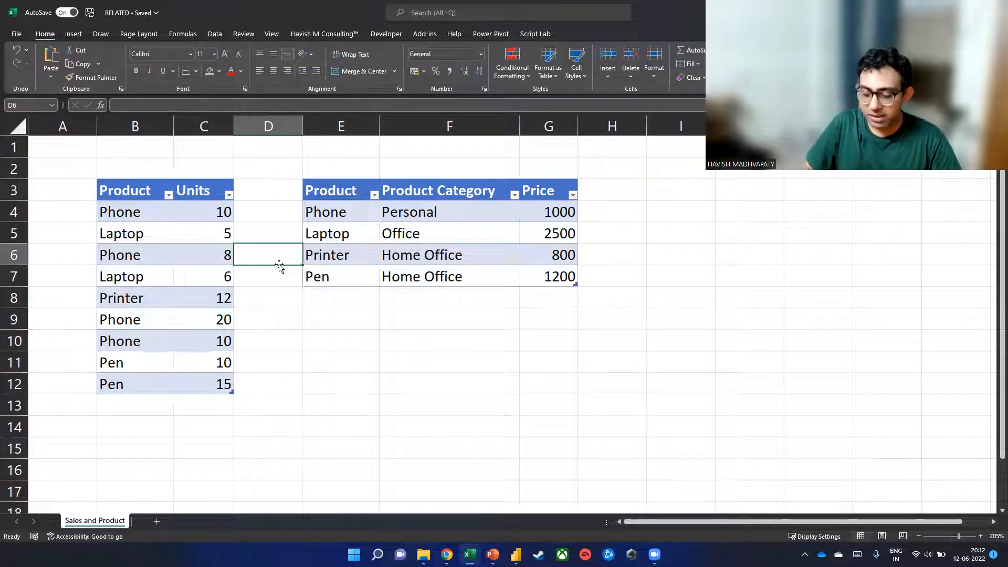
key("ctrl+space")
key("ctrl+shift+equal")
key("ctrl+shift+equal")
key("Left")
key("Up")
key("Up")
key("Right")
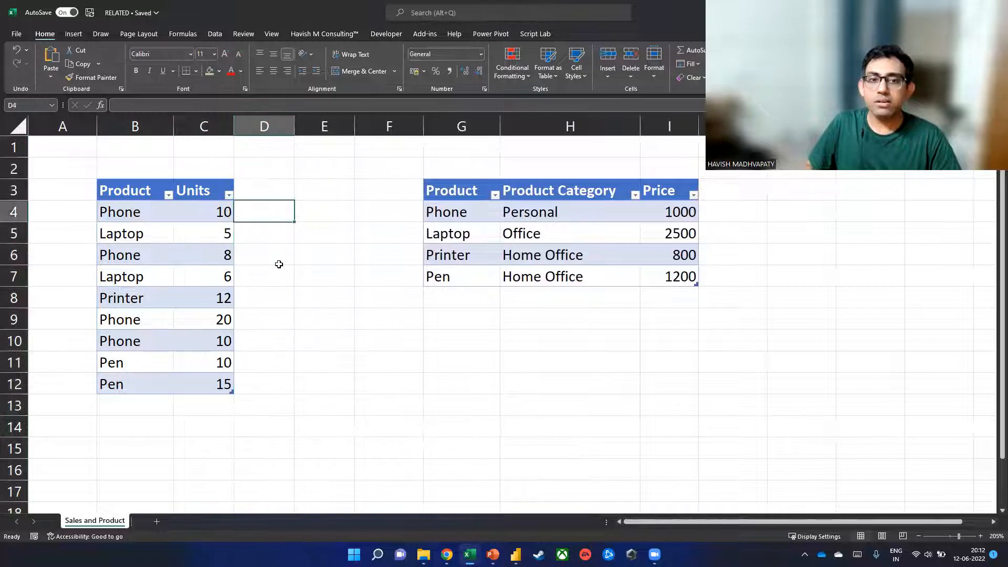
key("Up")
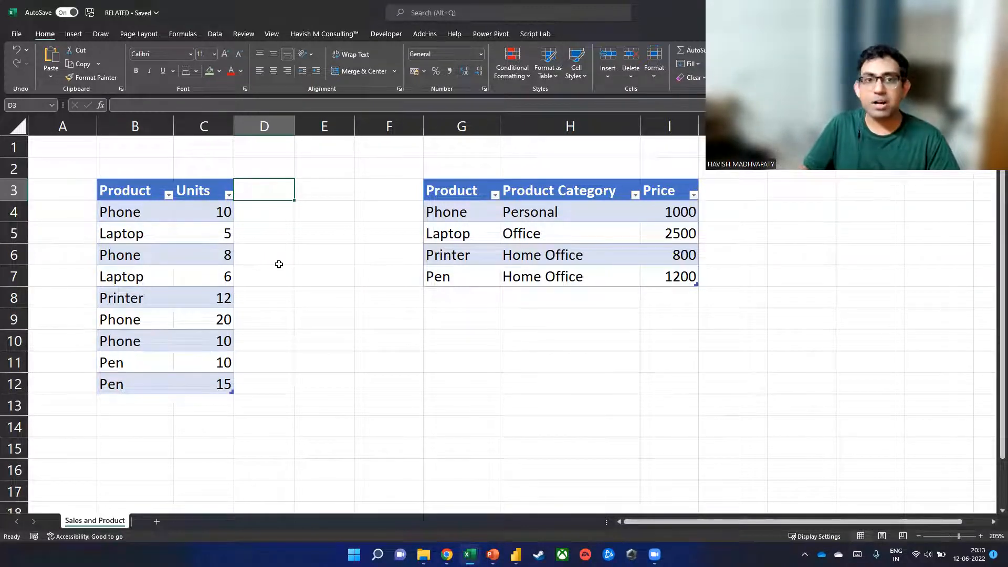
key("Down")
key("Down")
Step: In D4, look up each sale's Product in the Product table with XLOOKUP, returning Product Category, and widen column D
left_click(266, 206)
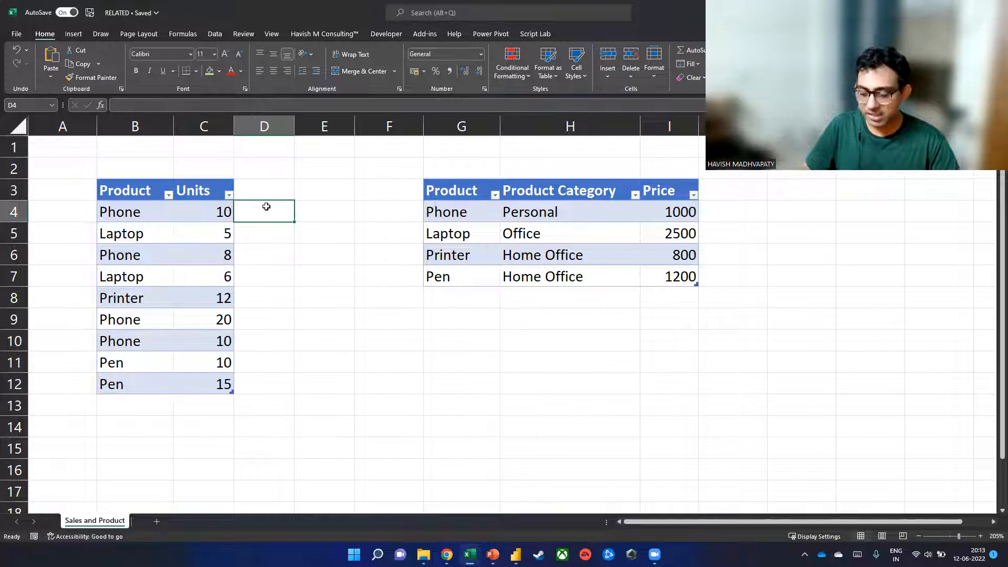
type("=XL")
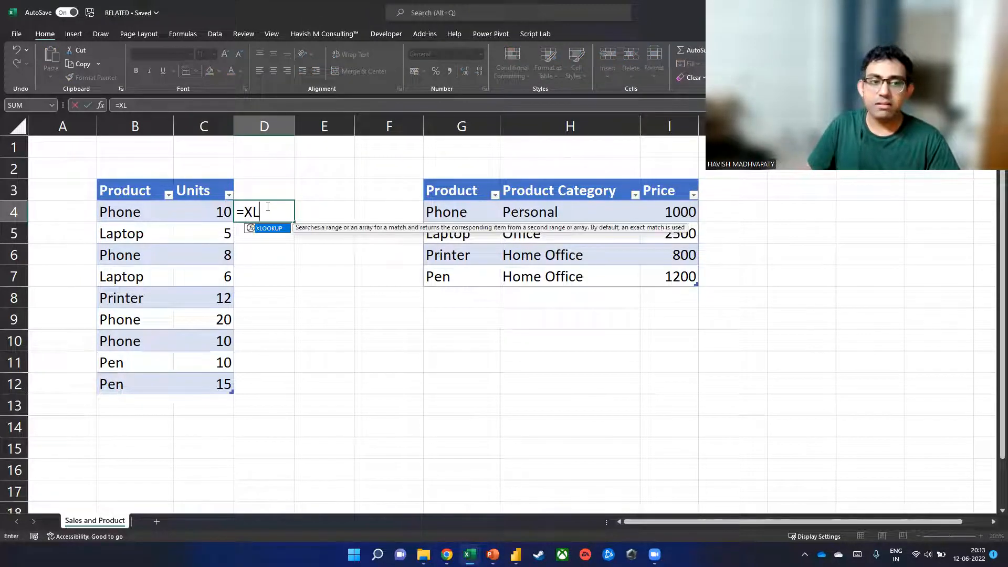
key("Tab")
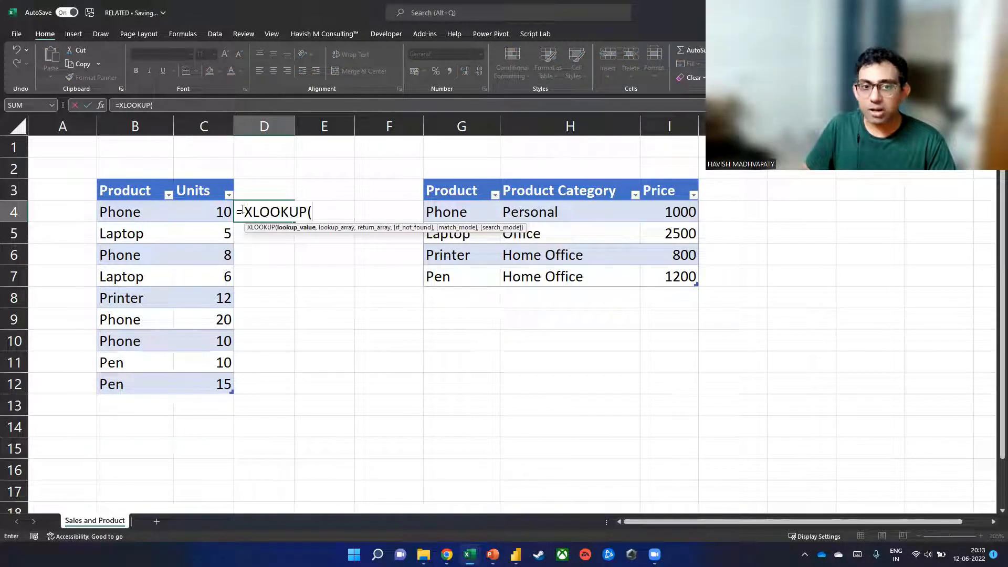
left_click(148, 212)
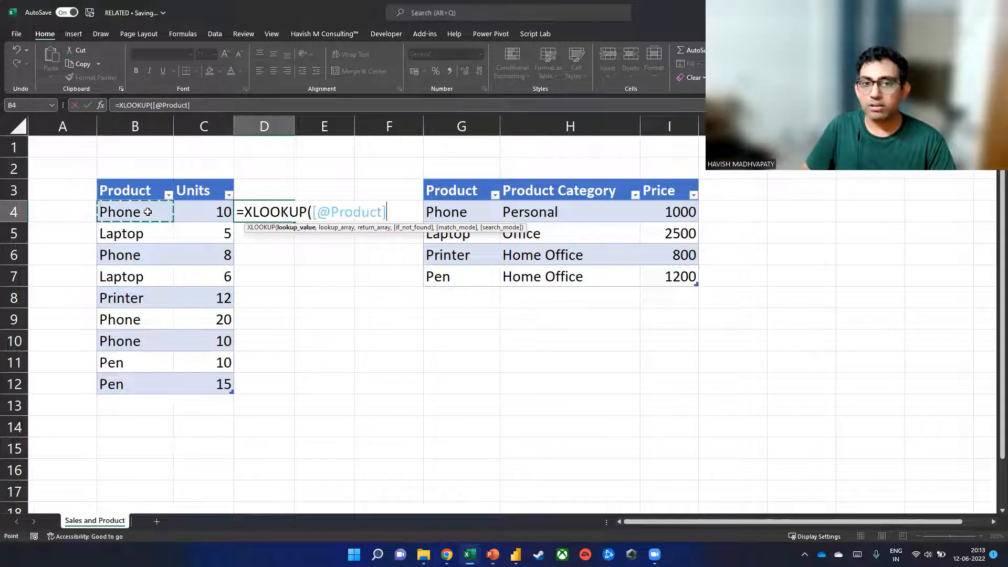
left_click_drag(460, 209, 460, 270)
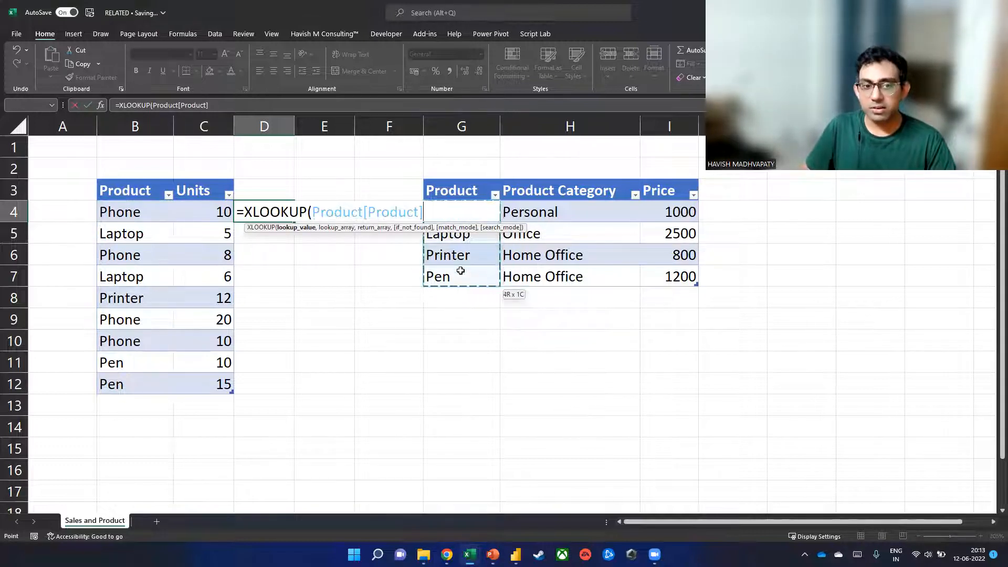
key("ctrl+z")
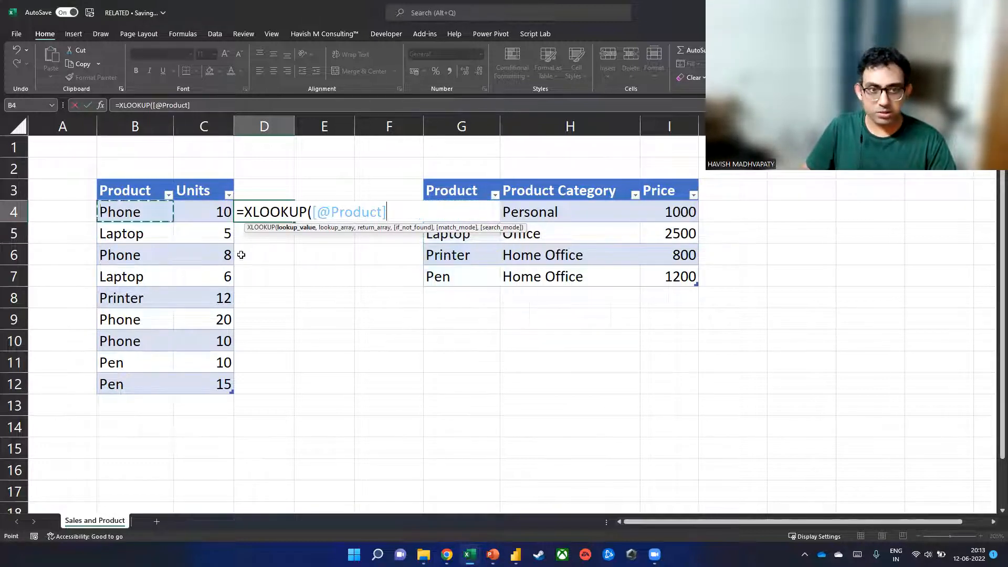
type(",")
left_click_drag(457, 276, 471, 211)
type(",")
left_click_drag(582, 275, 591, 220)
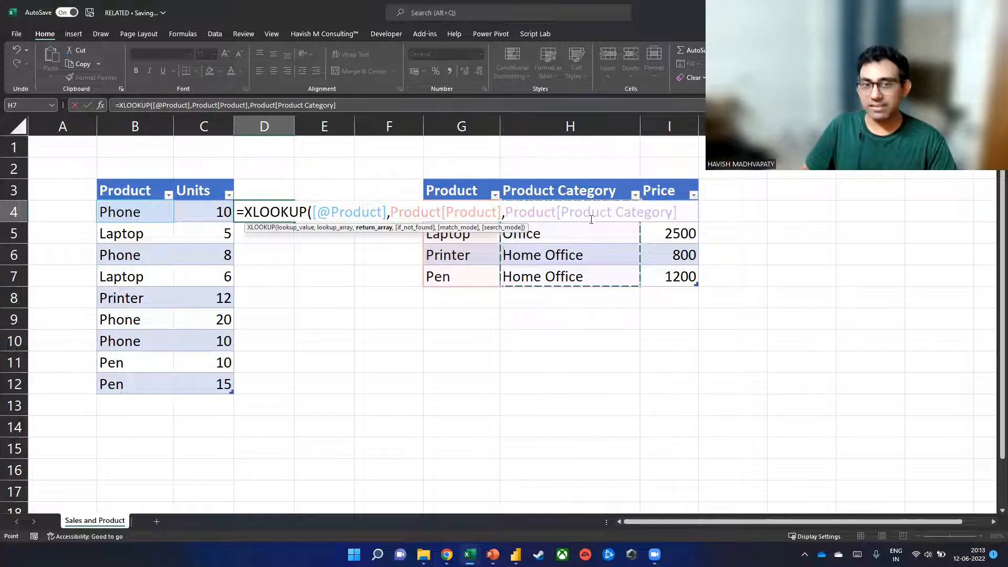
key("Return")
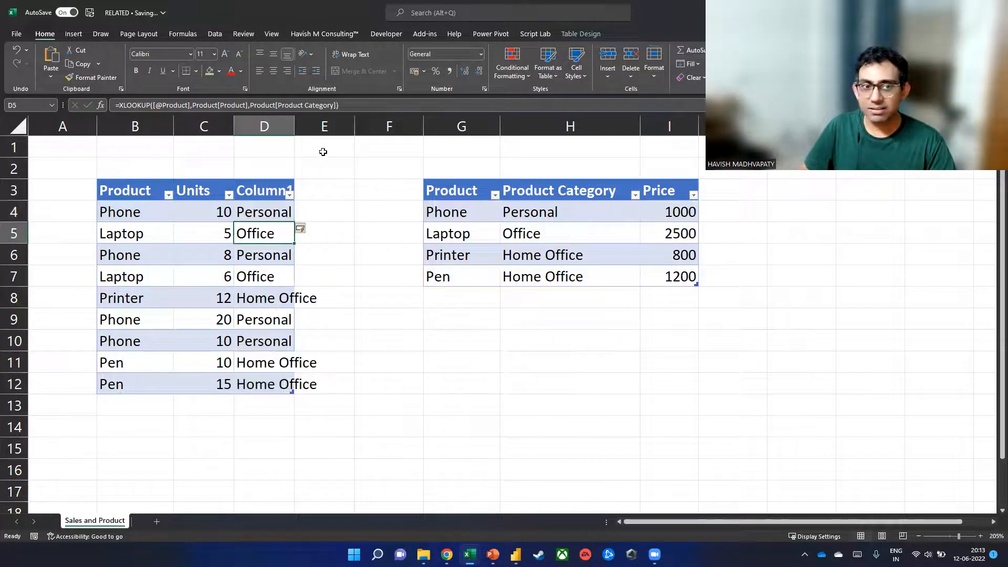
left_click_drag(294, 126, 362, 127)
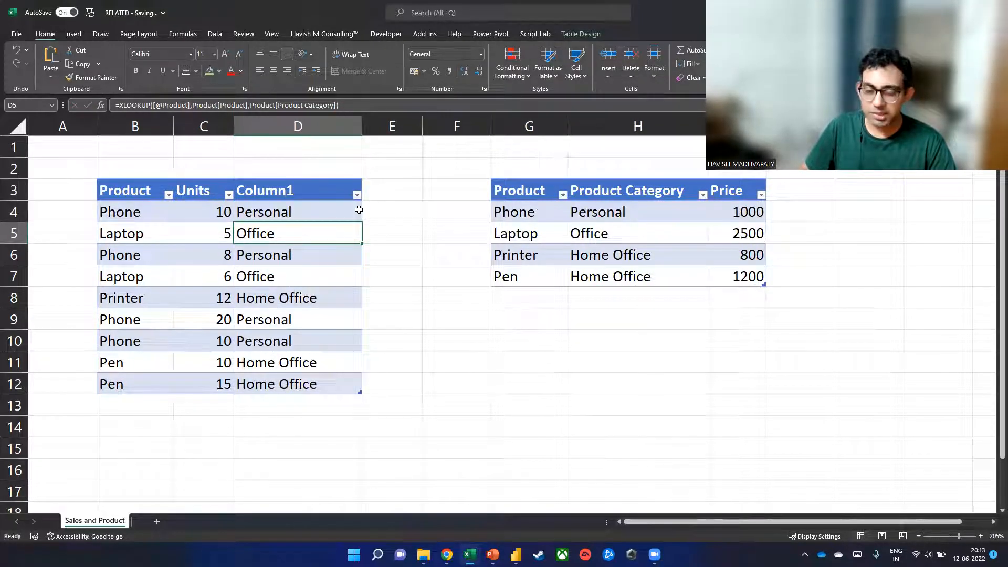
Step: Undo the column widening and the category lookup beside the Sales table
key("ctrl+z")
key("ctrl+z")
key("ctrl+z")
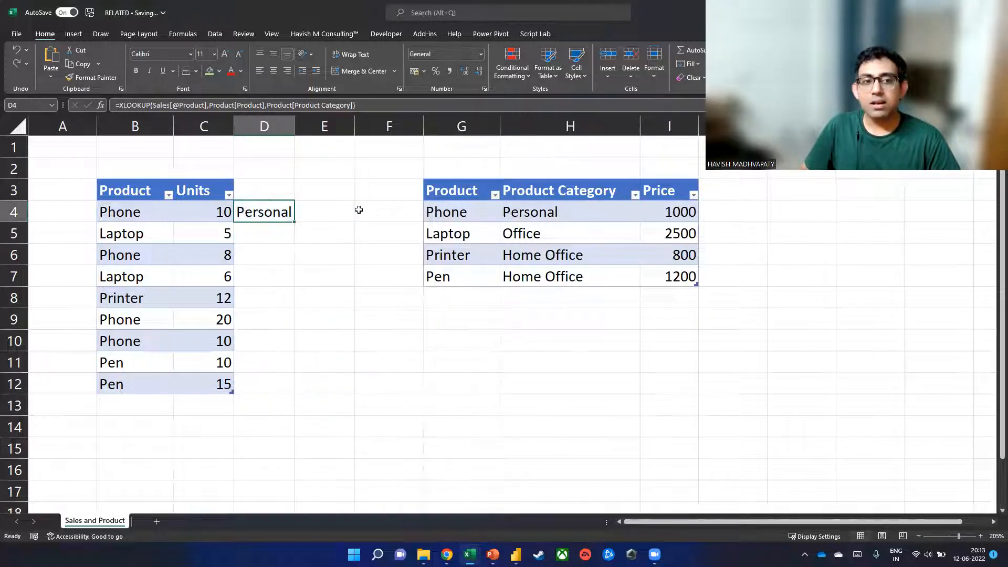
key("ctrl+z")
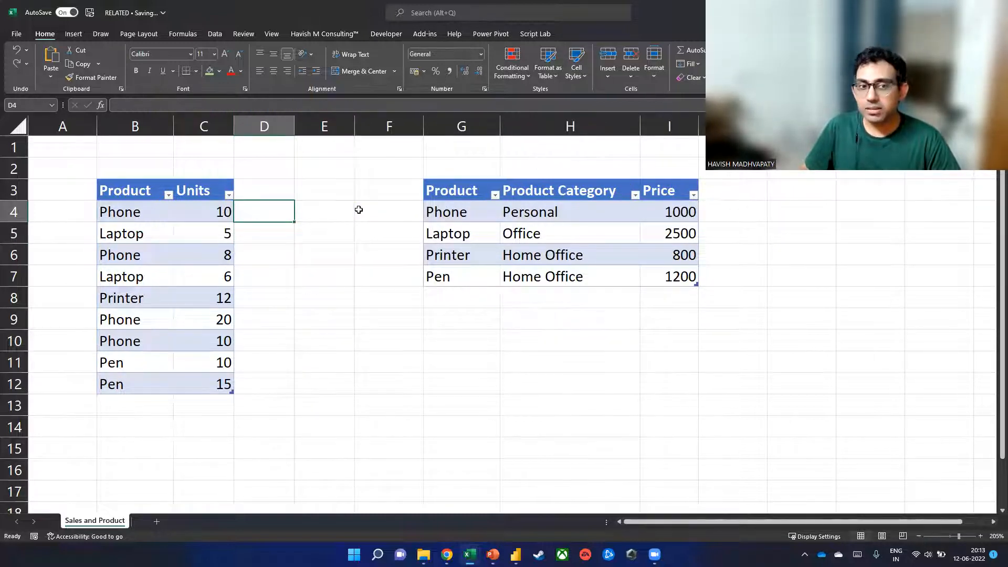
Step: Duplicate the Sales and Product sheet and convert both tables on the copy to normal ranges
left_click_drag(111, 525, 179, 522)
left_click(156, 247)
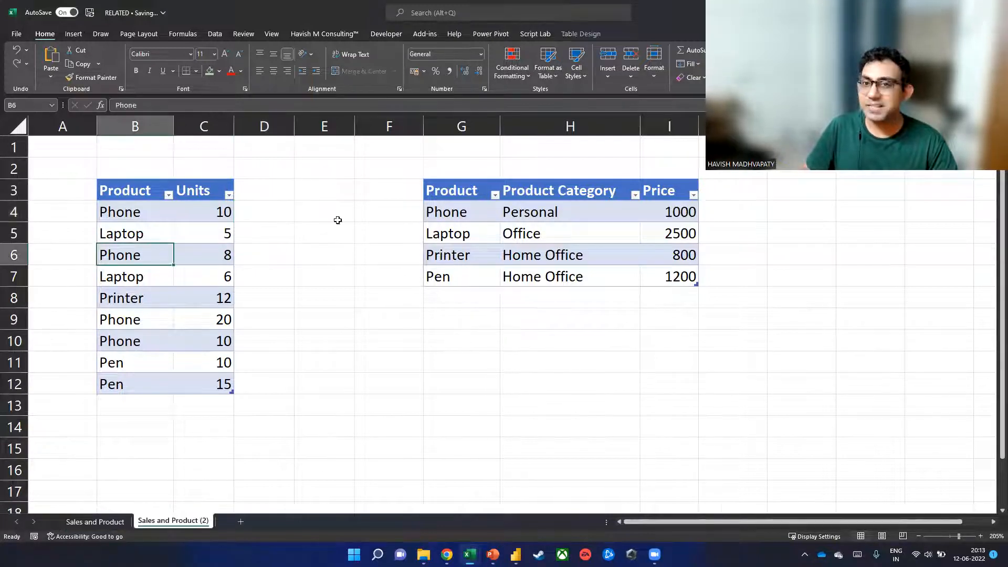
left_click(600, 38)
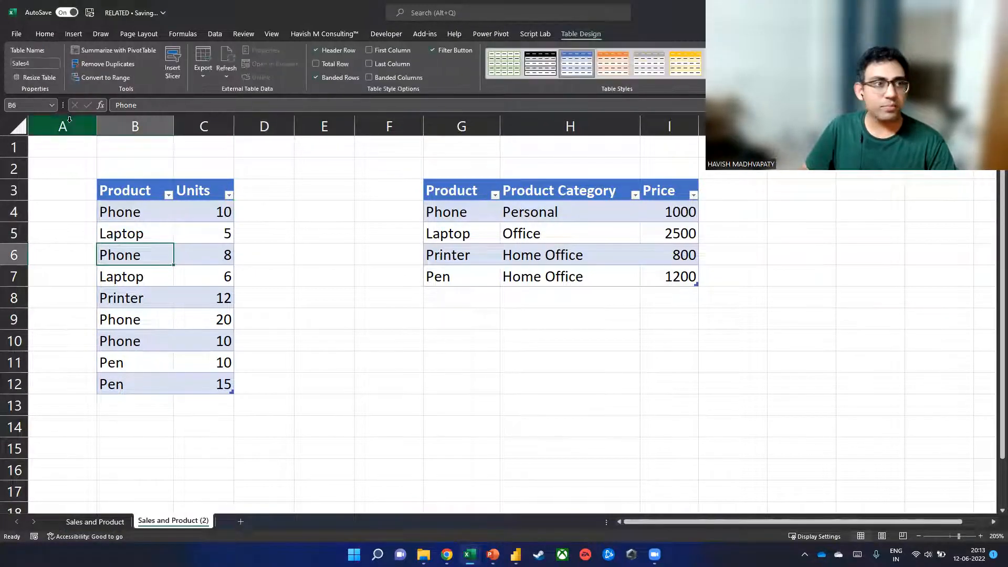
left_click(118, 78)
left_click(481, 305)
left_click(461, 233)
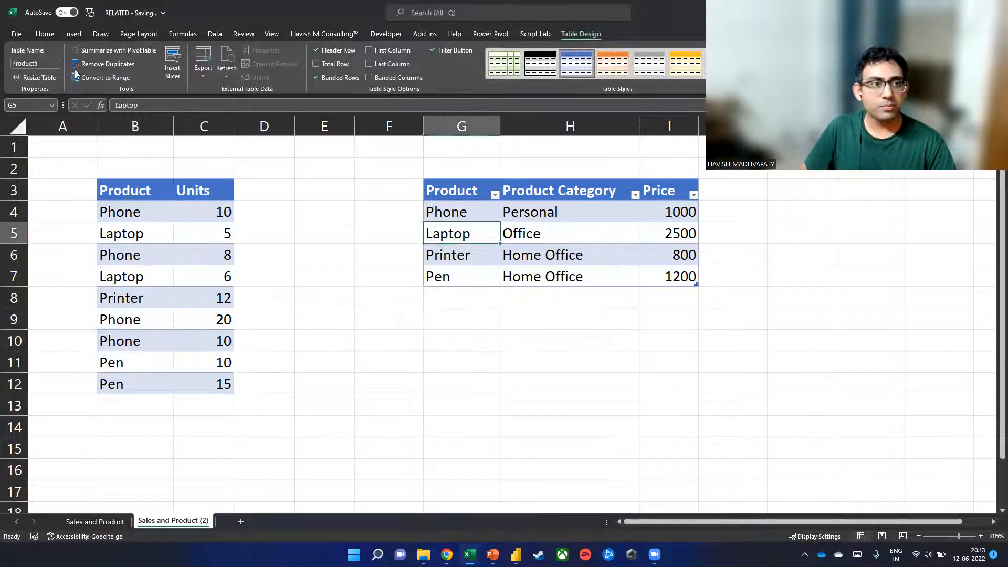
left_click(79, 78)
left_click(481, 303)
Step: Enter =XLOOKUP(B4:B12,G:G,H:H) in D4 to return the category of every sold product
left_click(277, 211)
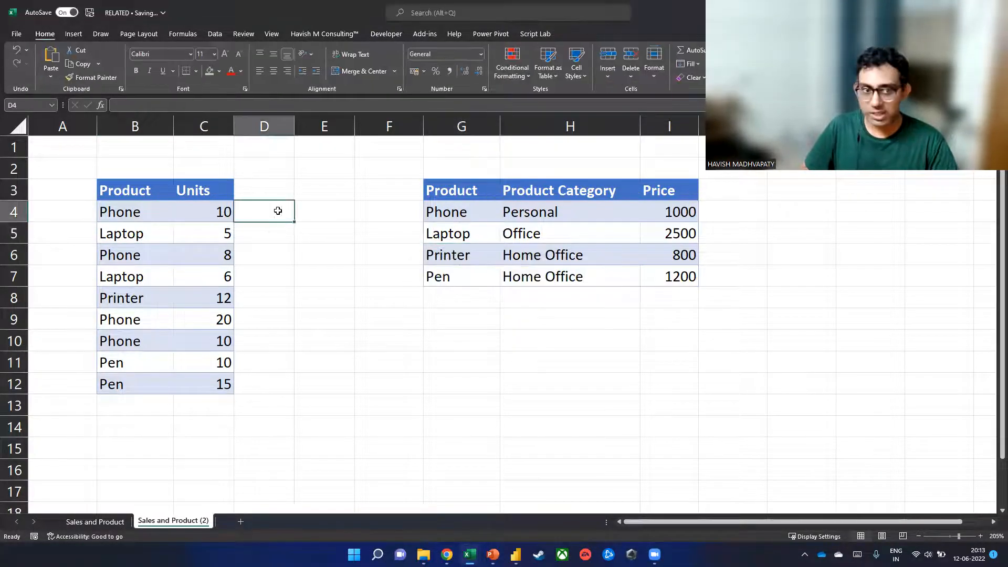
type("=XL")
key("Tab")
key("Left")
key("Left")
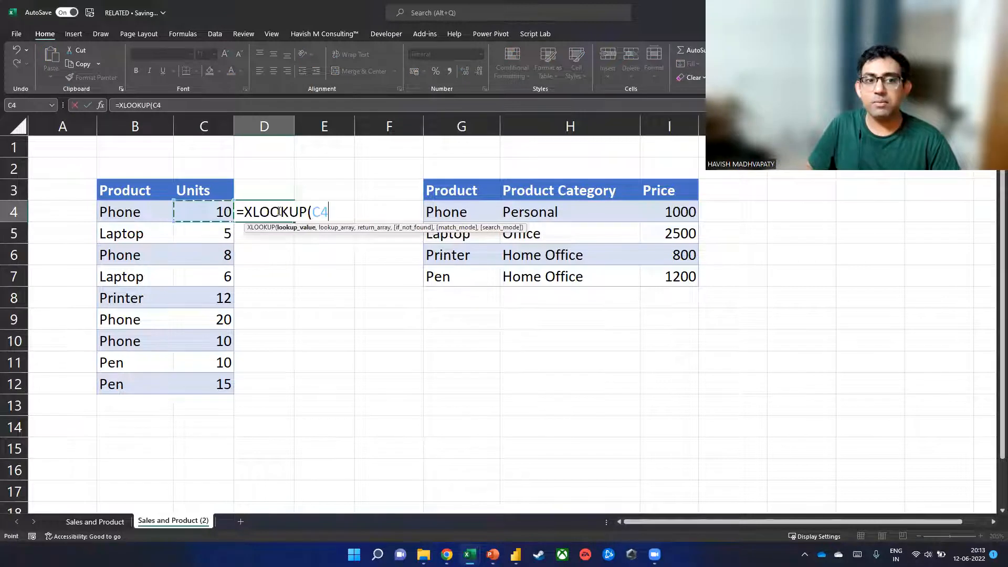
key("ctrl+shift+Down")
type(",")
key("Right")
key("Right")
key("Right")
key("ctrl+space")
type(",")
key("Right")
key("ctrl+space")
key("Return")
key("Up")
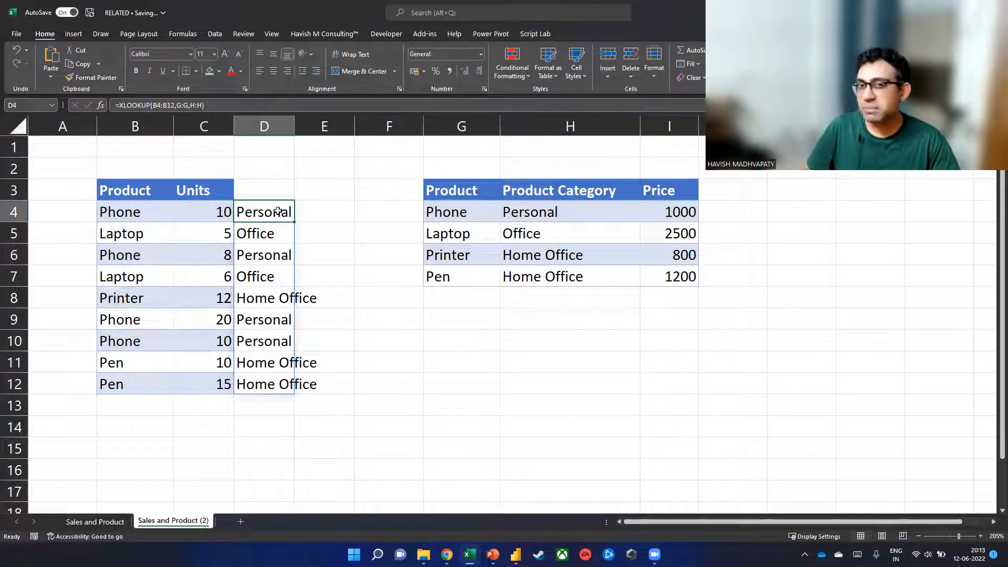
Step: Enter =XLOOKUP(B4:B12,G:G,I:I) in E4 to return the price of every sold product
key("Right")
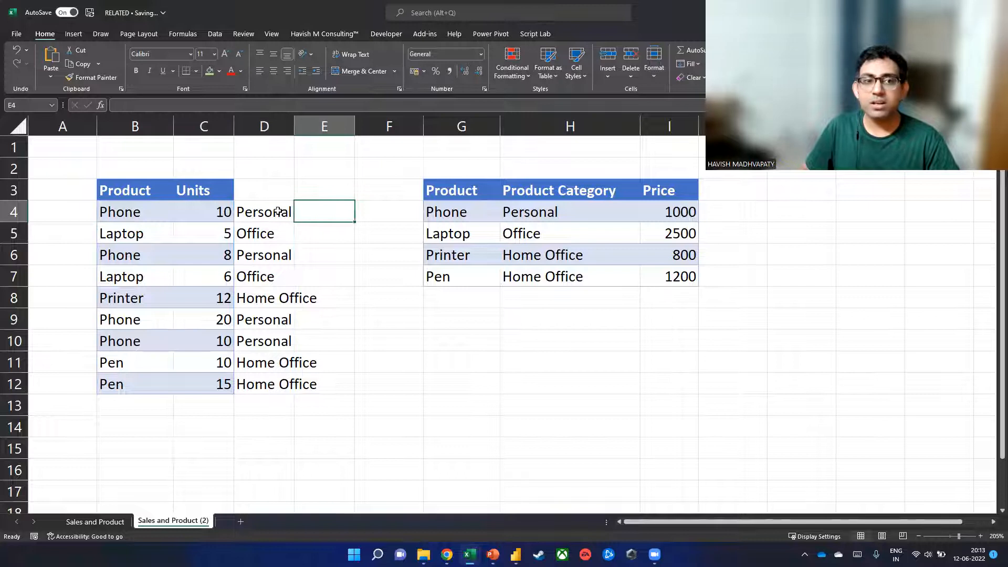
type("=XLOOKUP(")
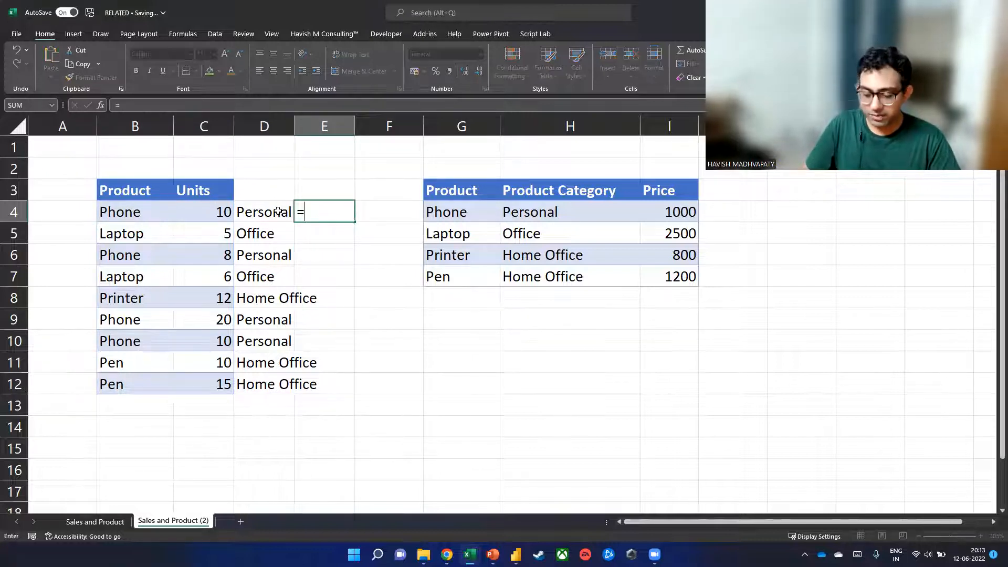
key("Left")
key("Left")
key("Left")
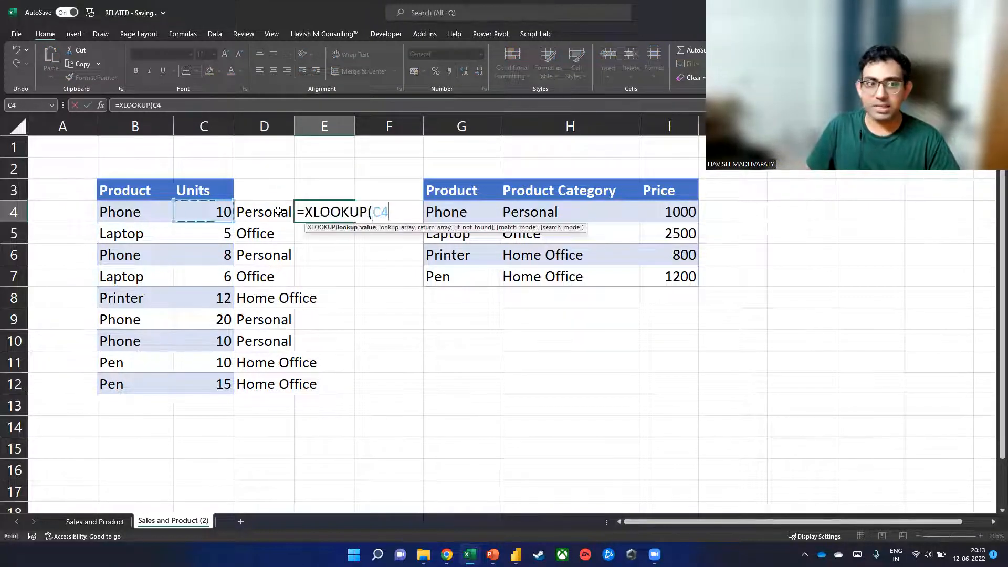
key("ctrl+shift+Down")
type(",")
key("Right")
key("Right")
key("ctrl+space")
type(",")
key("Right")
key("Right")
key("Right")
key("Right")
key("Right")
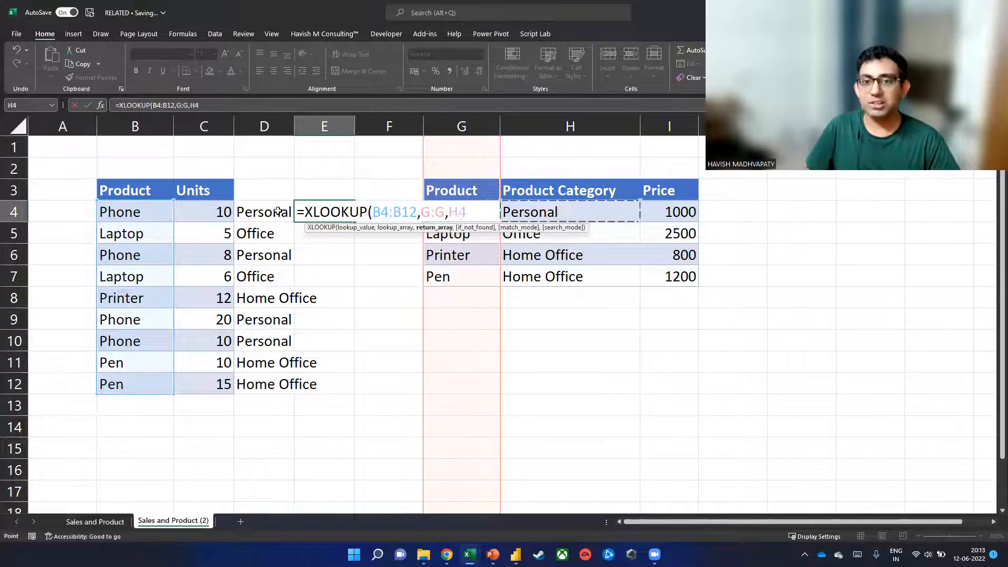
key("Left")
key("ctrl+space")
key("Return")
Step: Insert two blank columns at column F, directly after the looked-up prices
key("Up")
key("Right")
key("ctrl+space")
key("ctrl+shift+plus")
key("ctrl+shift+plus")
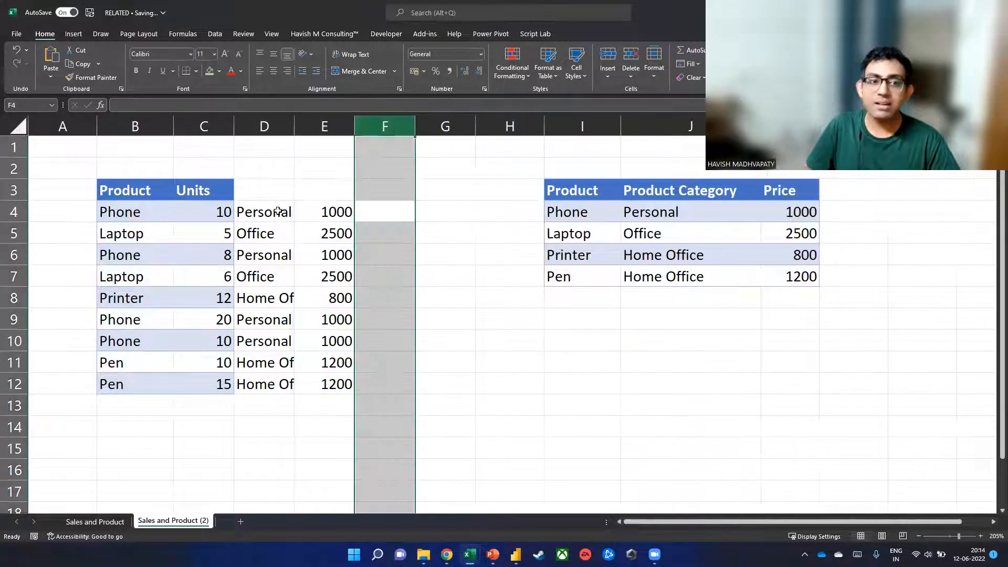
Step: Enter =C4:C12*E4# in F4 to multiply the units by the looked-up prices
key("shift+BackSpace")
type("=")
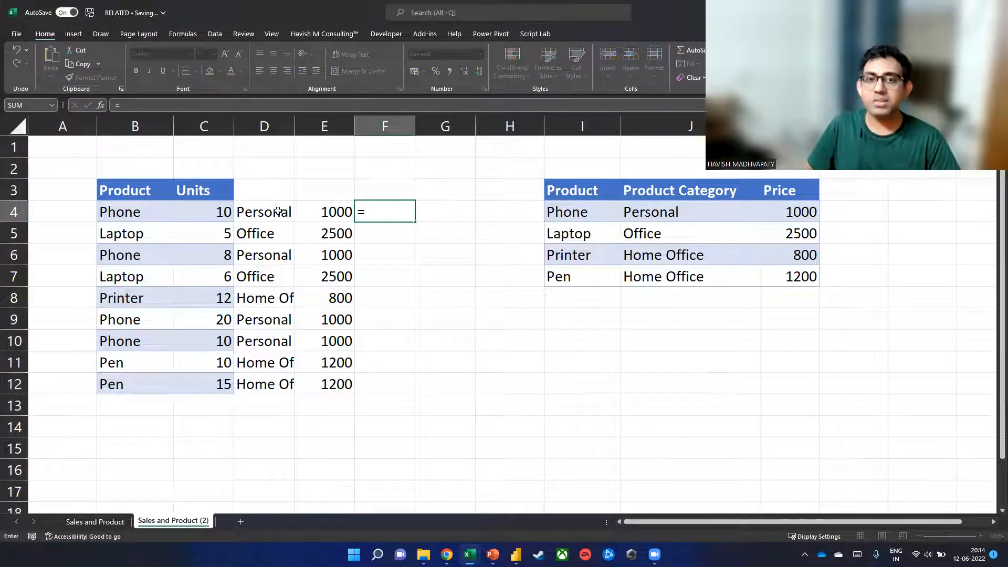
key("Left")
key("Left")
key("Left")
key("ctrl+shift+Down")
type("*")
key("Left")
key("ctrl+shift+Down")
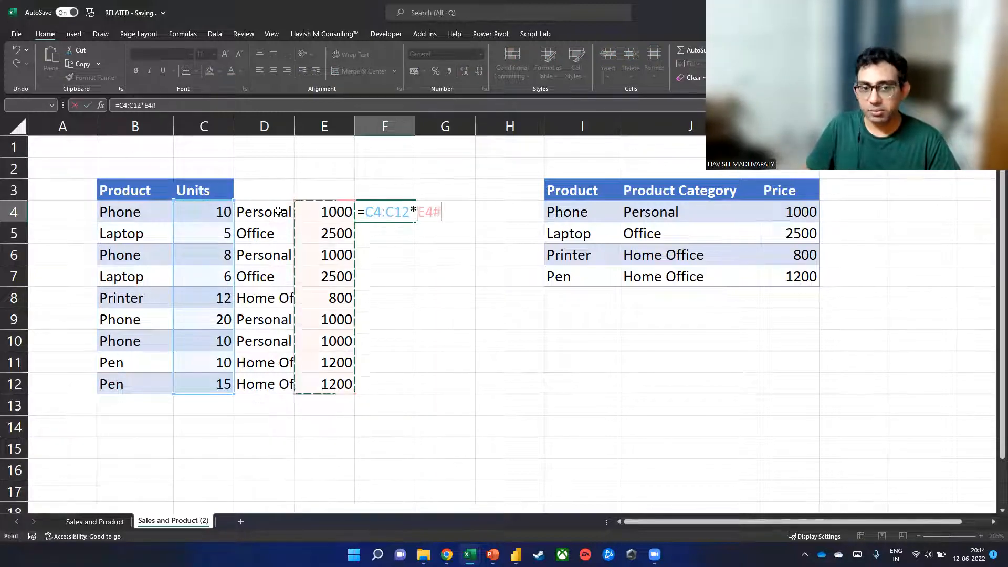
key("Return")
key("Left")
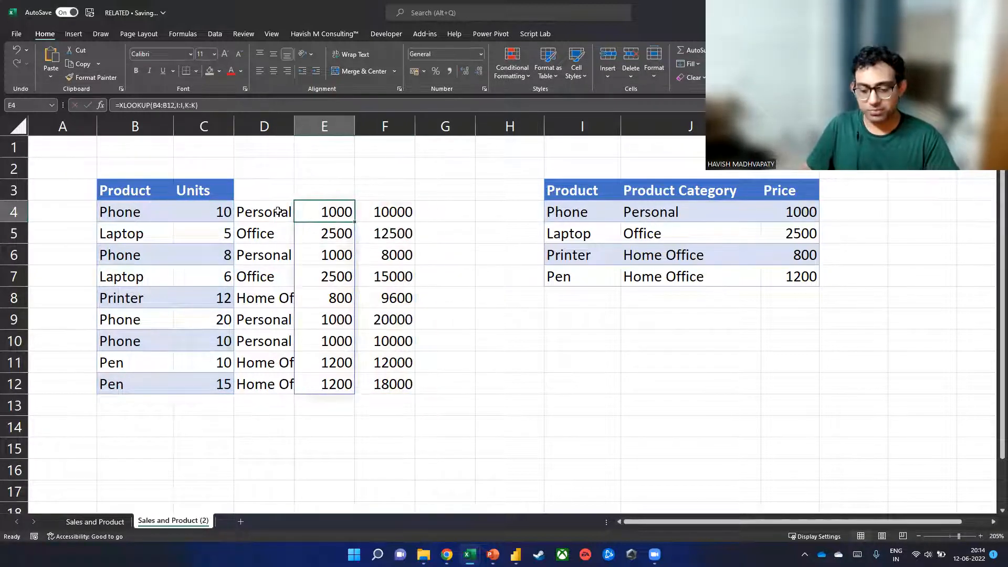
Step: Examine the formulas behind the category, price and sales amount results in D4, E4 and F4
key("Left")
key("Left")
key("Right")
key("F2")
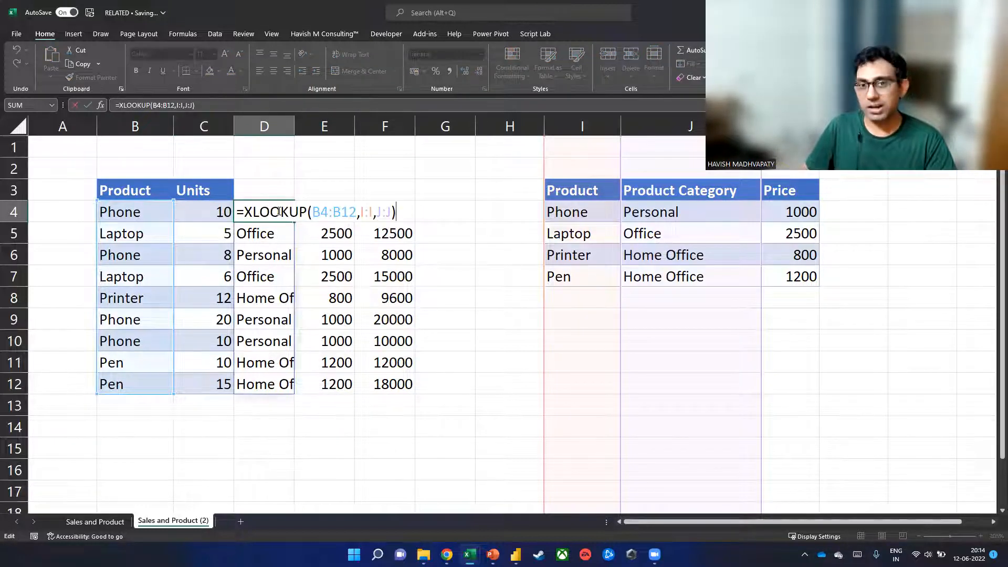
key("Tab")
key("F2")
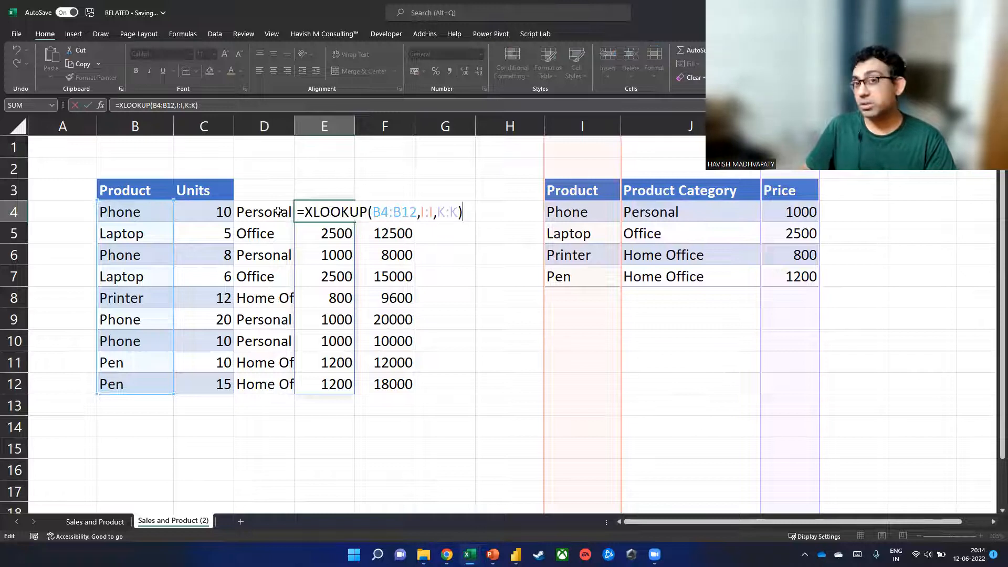
key("Tab")
key("F2")
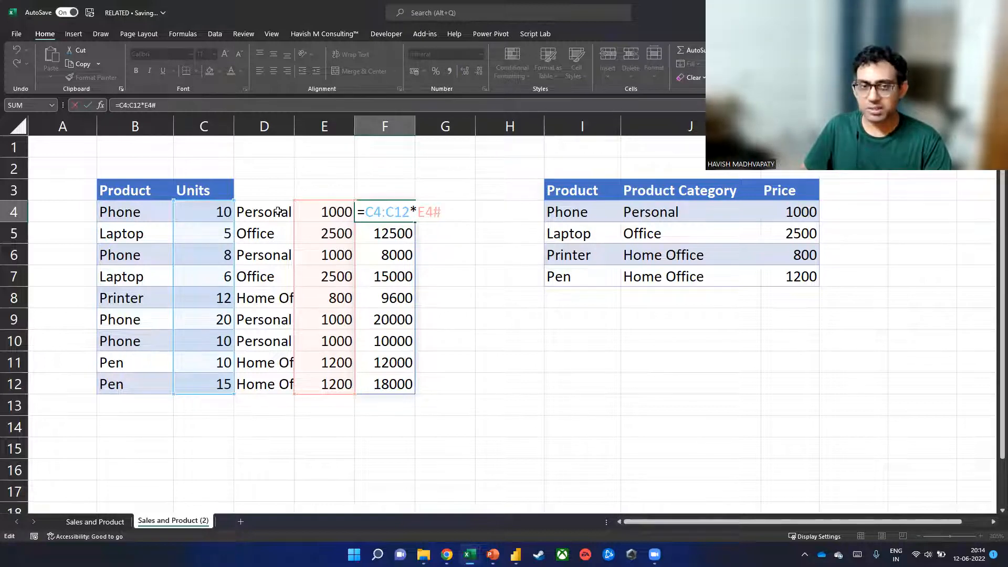
key("Escape")
Step: Select the spilled category, price and sales amount results in D4:F12
key("Left")
key("Left")
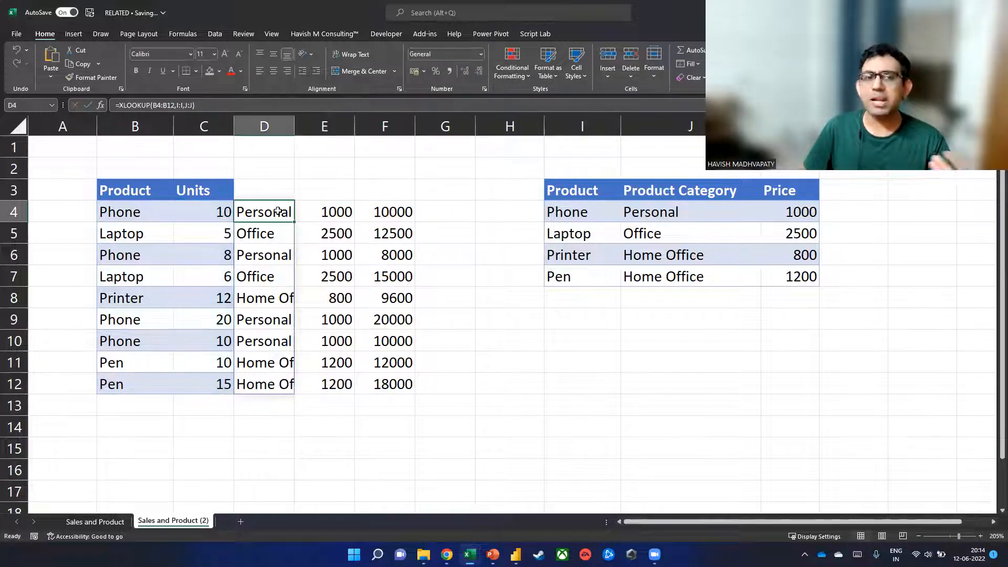
key("ctrl+shift+Down")
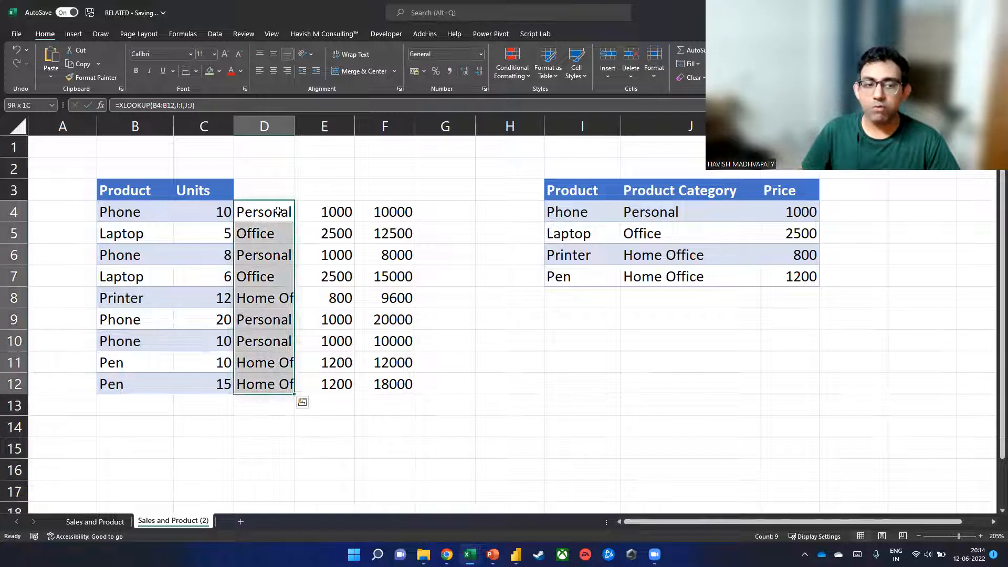
key("shift+Right")
key("shift+Right")
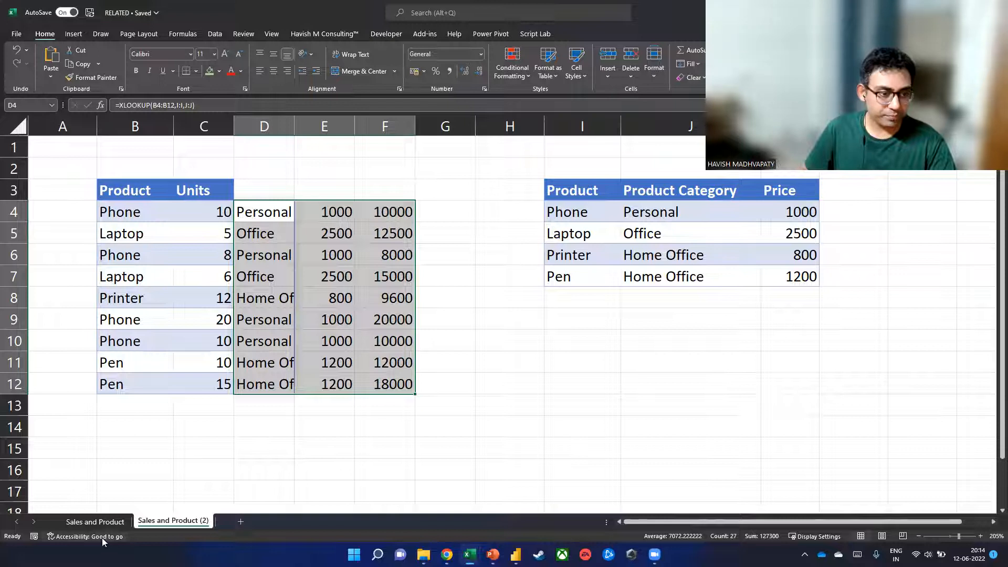
Step: Go back to the Sales and Product sheet, switch to the untitled Power BI Desktop report and try to import the RELATED workbook from the Desktop
left_click(95, 522)
left_click(263, 247)
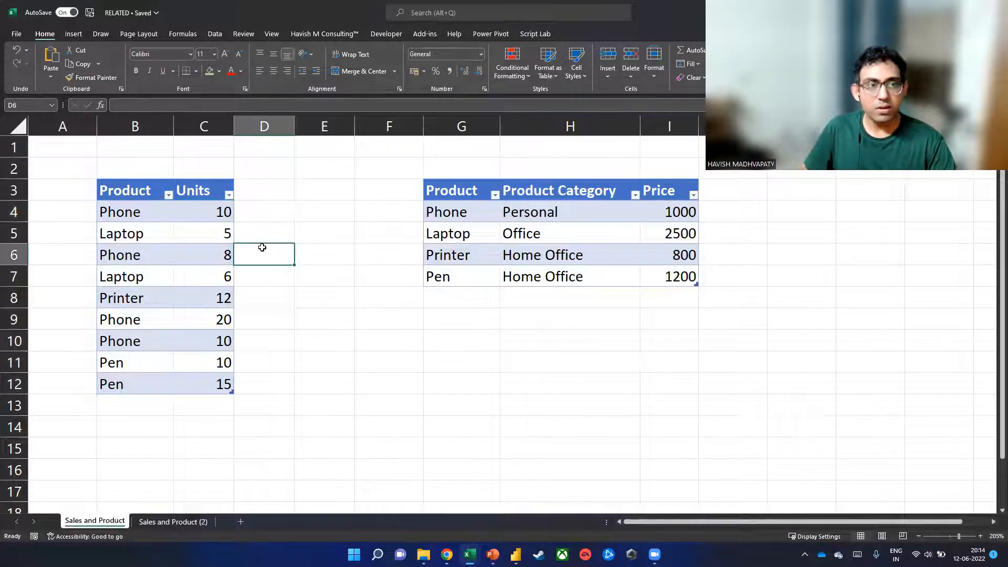
key("super+Tab")
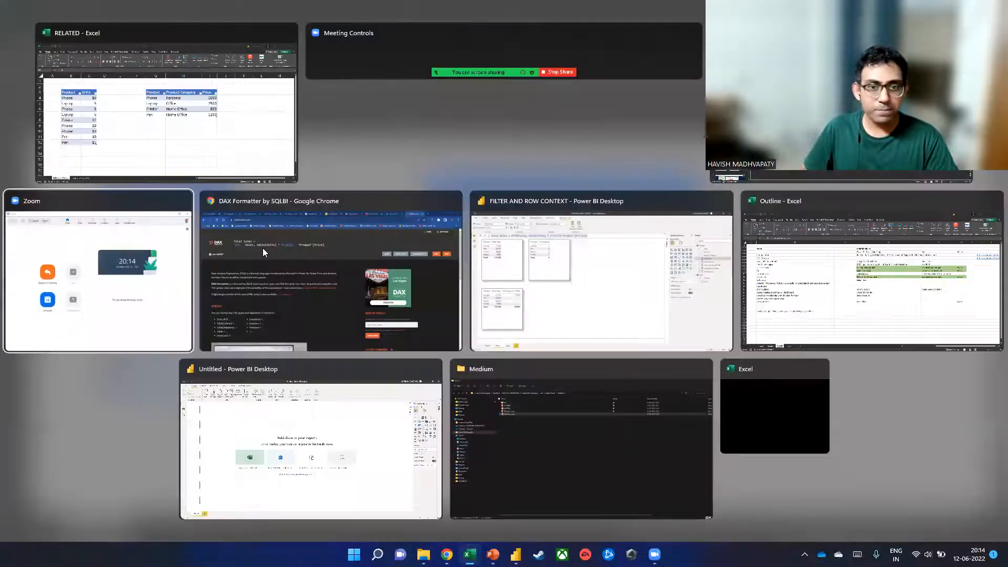
key("Return")
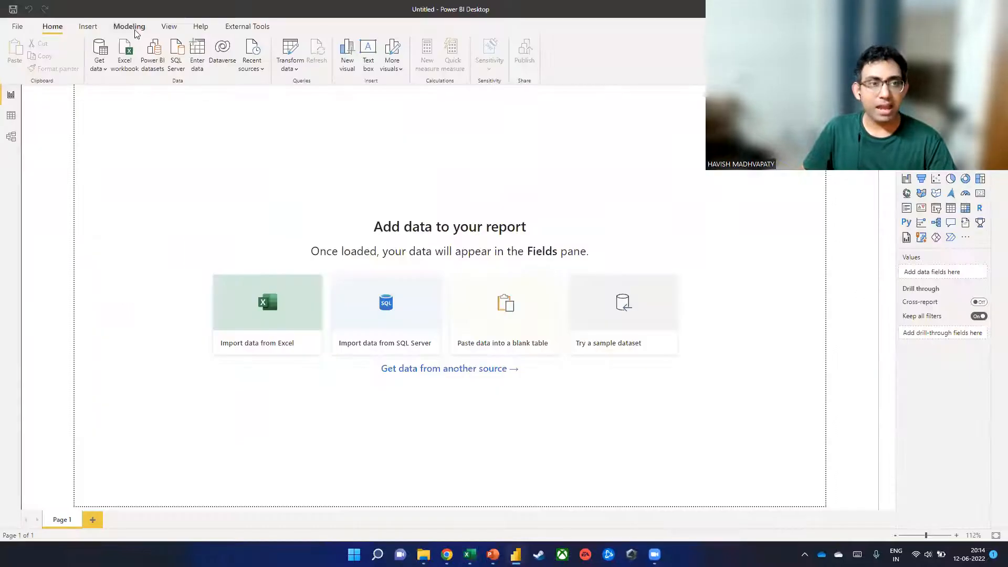
left_click(134, 56)
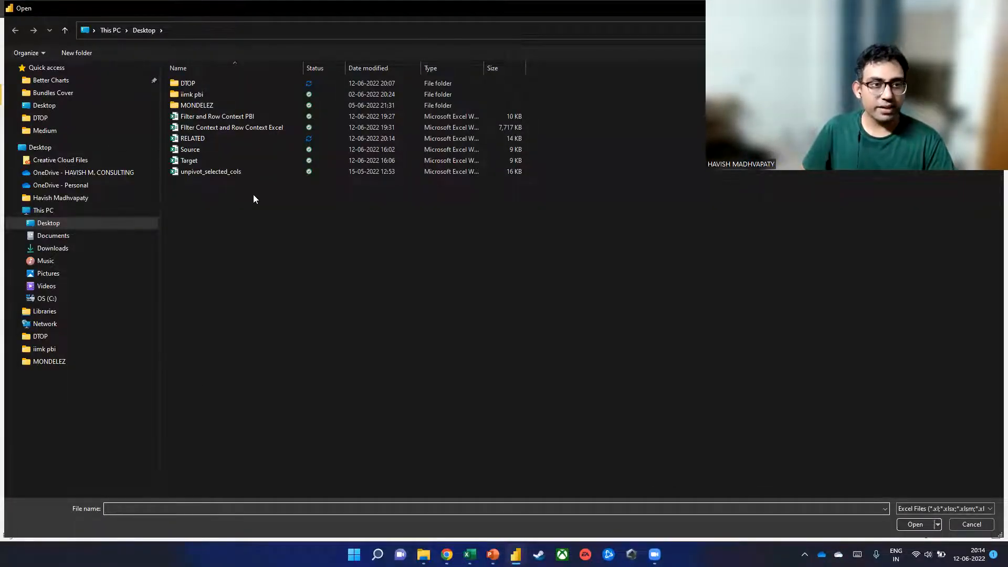
double_click(204, 140)
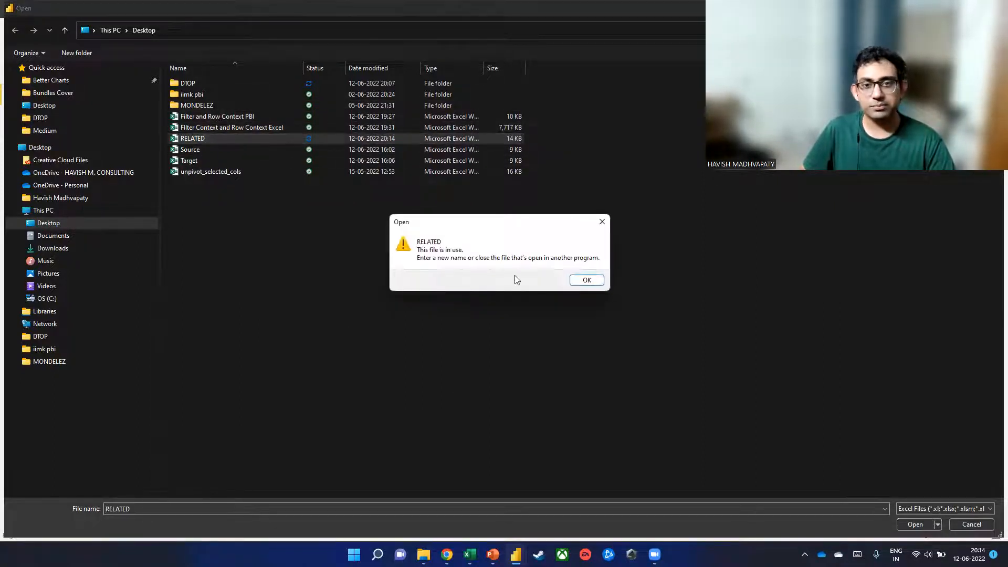
left_click(573, 280)
Step: Switch back to Excel and, from the Sales and Product sheet, save a copy of the workbook as RELATED excel
key("alt+Tab")
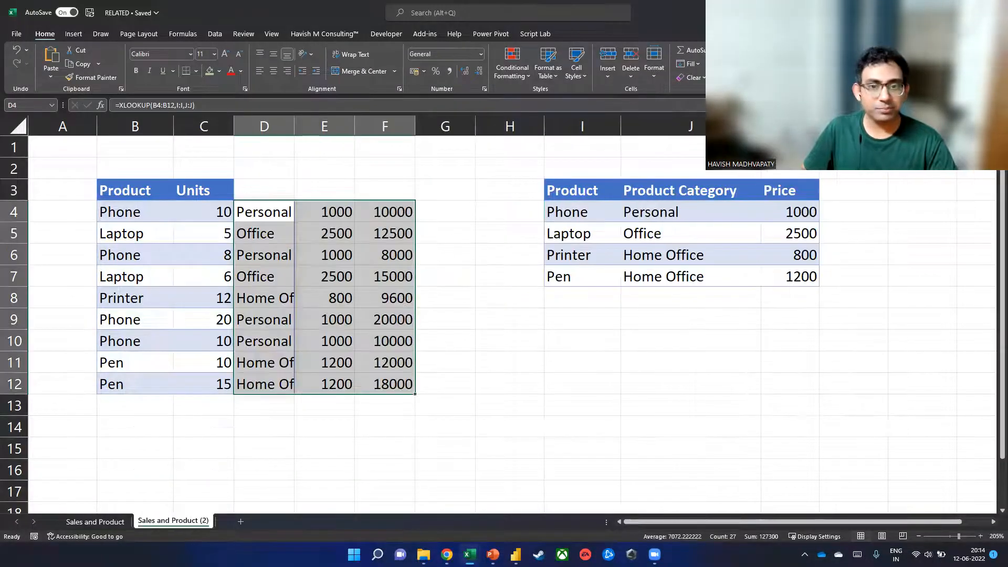
right_click(176, 522)
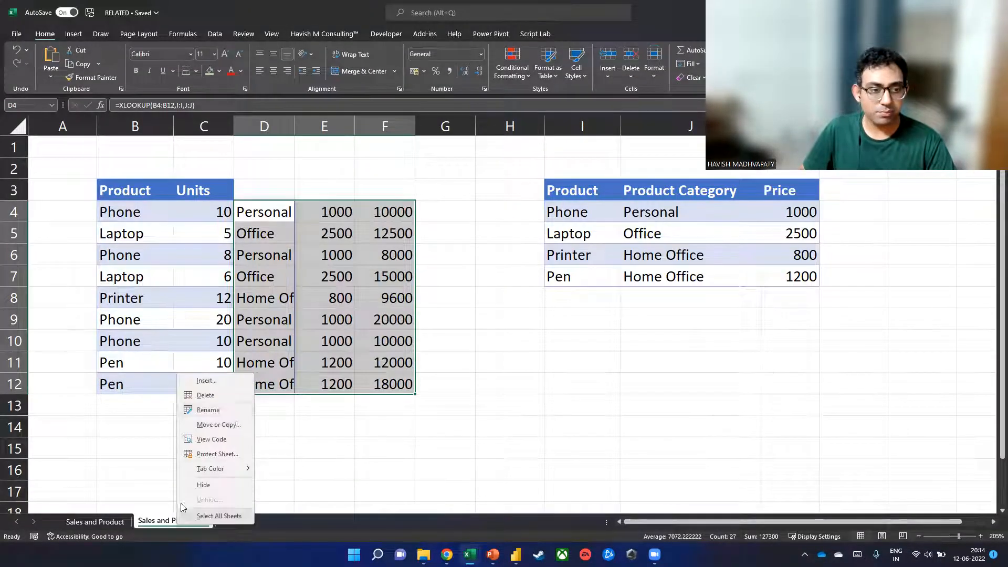
left_click(473, 360)
left_click(281, 229)
left_click(96, 523)
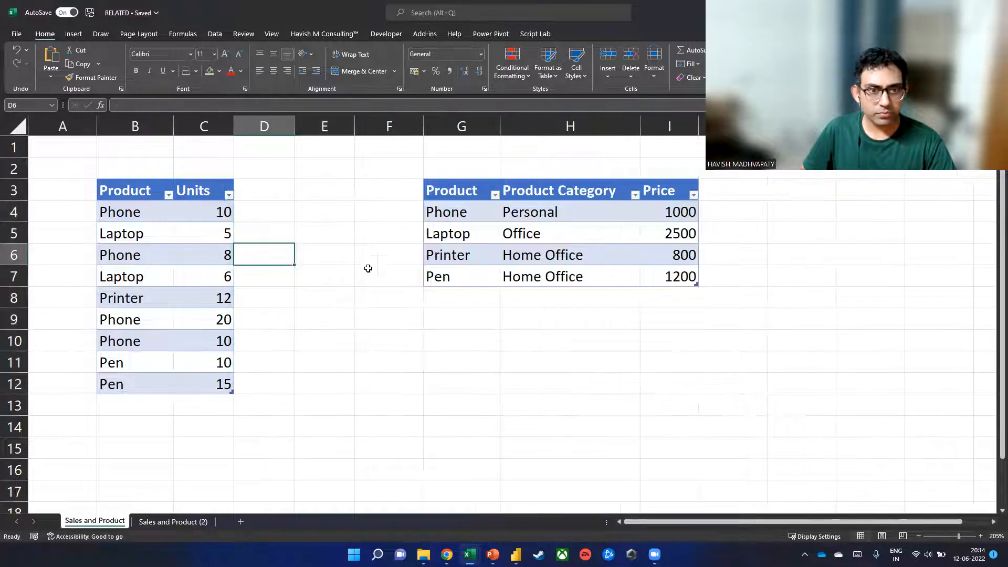
left_click(314, 249)
key("Caps_Lock")
key("alt+f")
key("a")
left_click(357, 75)
type("excel")
key("Return")
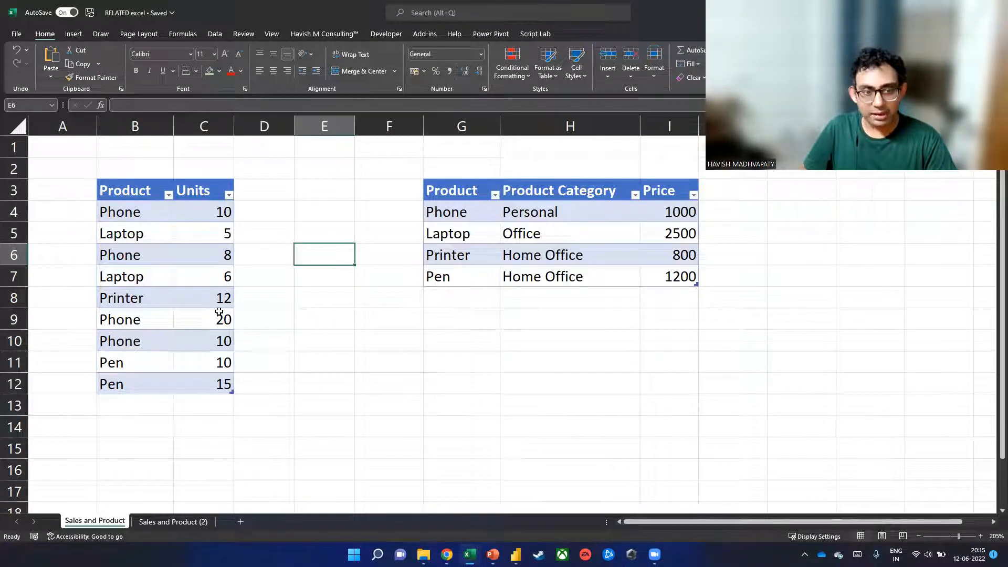
Step: Delete the Sales and Product (2) sheet that holds the lookup formulas
key("ctrl+Page_Down")
right_click(169, 522)
left_click(192, 389)
key("Return")
left_click(279, 305)
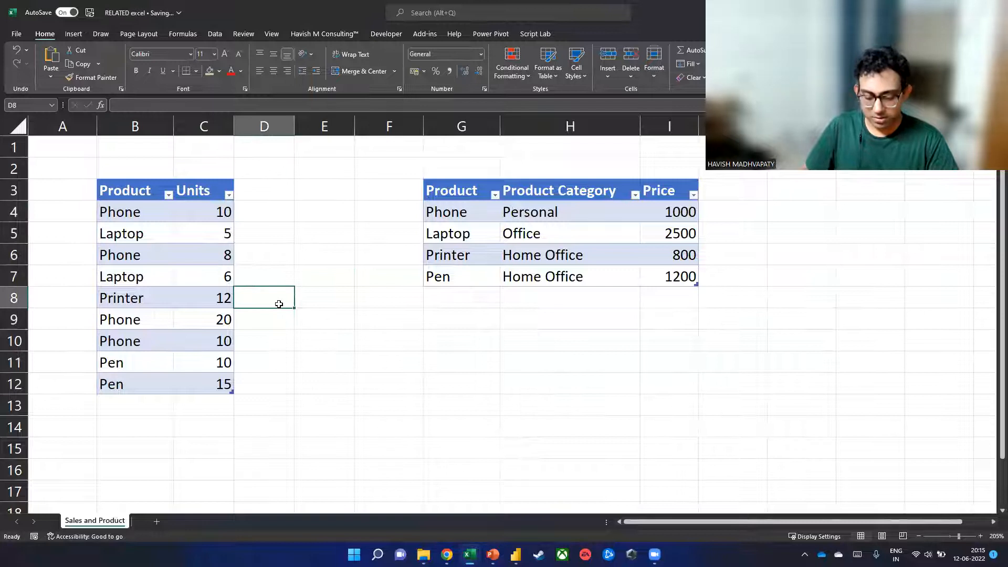
Step: Save the workbook in the Desktop folder under the new name RELATED powerbi
key("alt+f")
key("a")
left_click(378, 83)
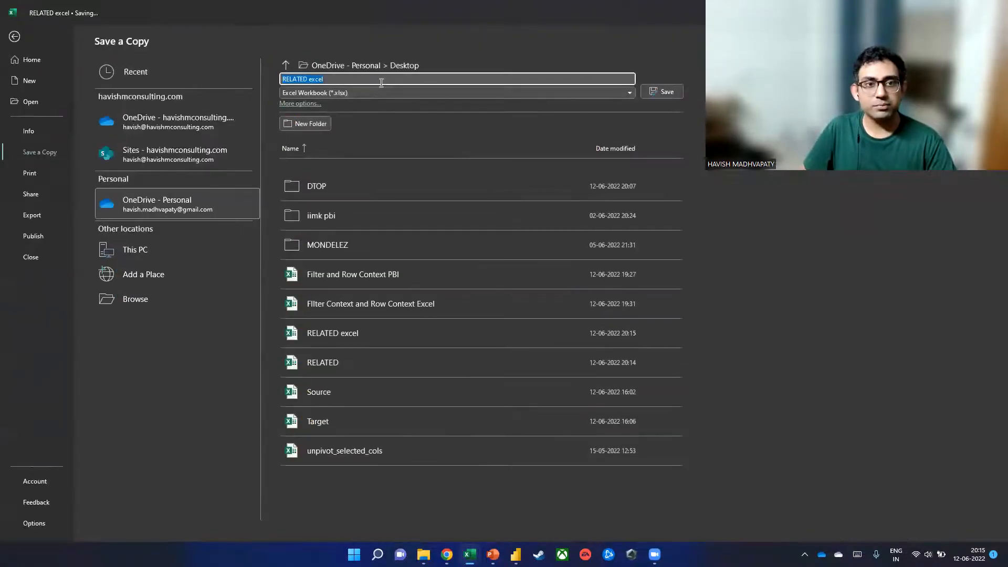
left_click(367, 65)
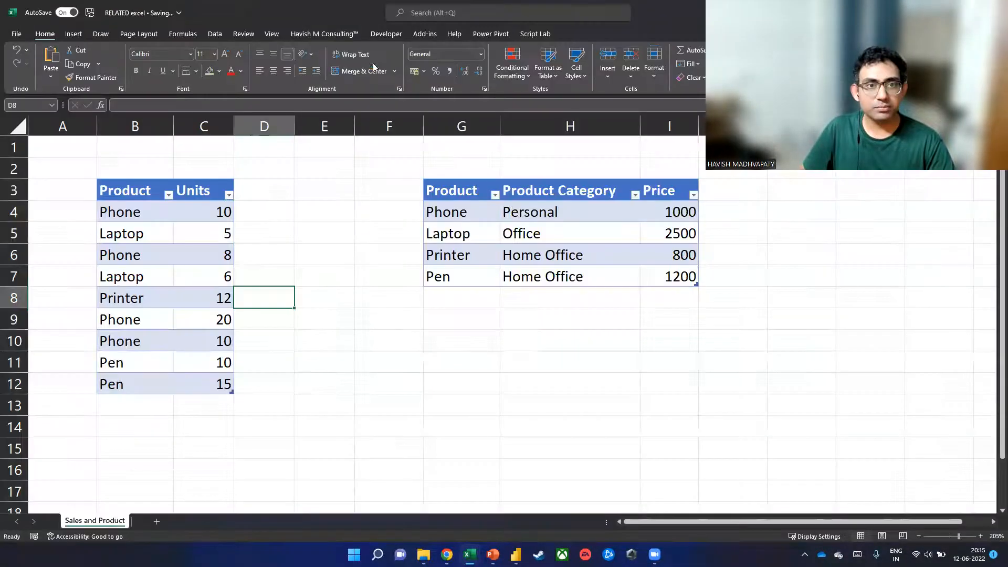
left_click(219, 209)
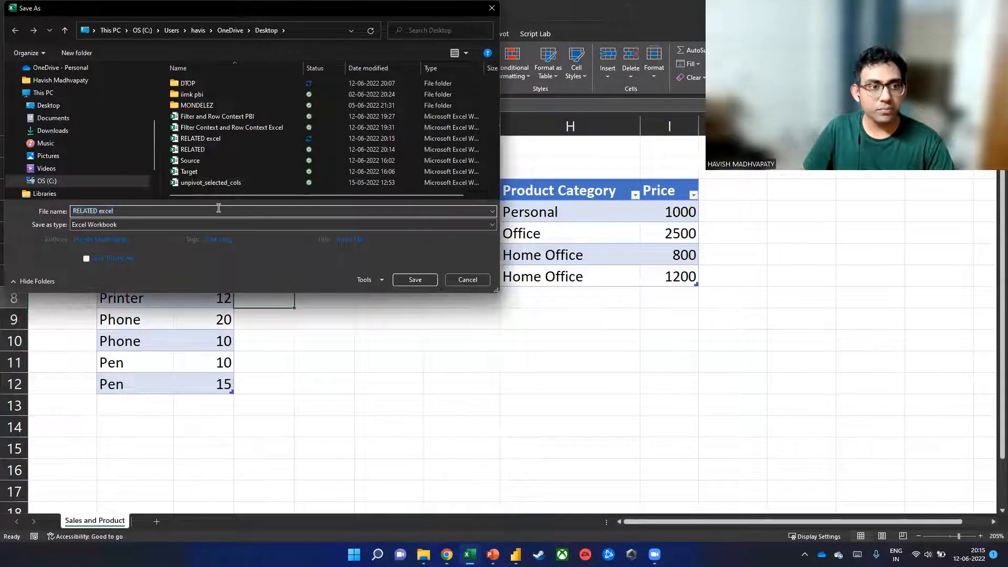
double_click(219, 208)
type("powerbi")
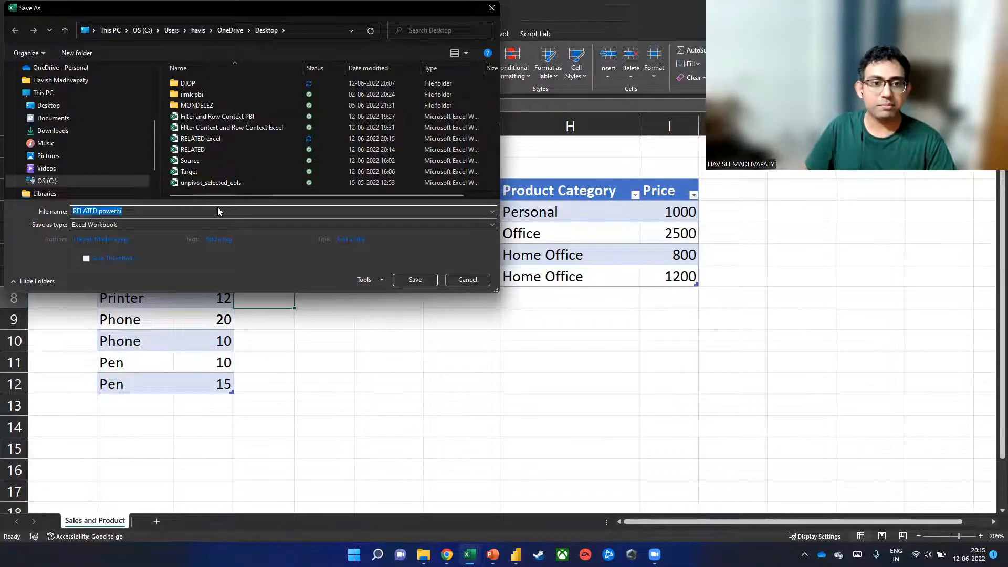
key("Return")
left_click(344, 327)
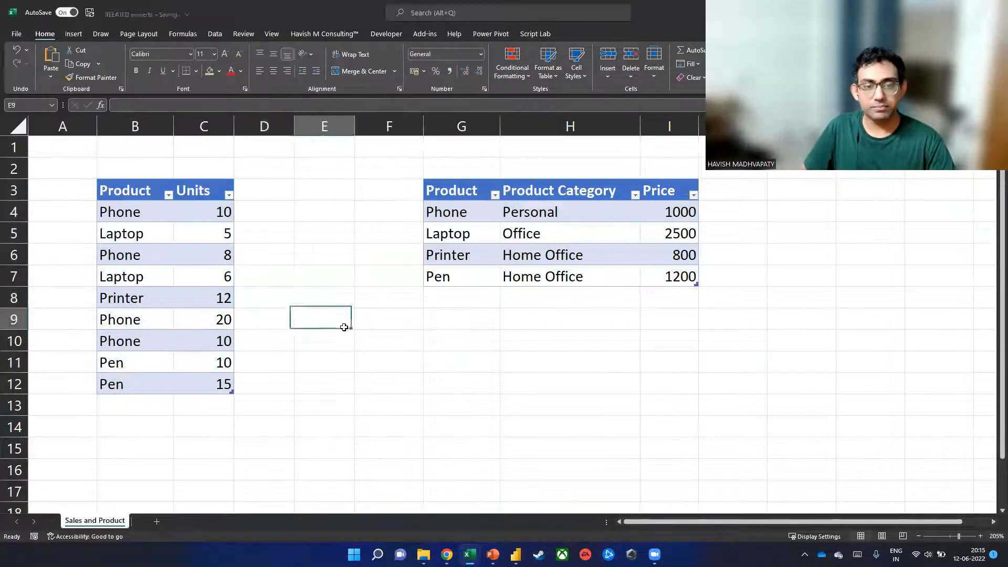
Step: Switch to Power BI Desktop, load the Product and Sales tables from the RELATED powerbi workbook and list their fields
key("alt+Tab")
key("alt+Tab")
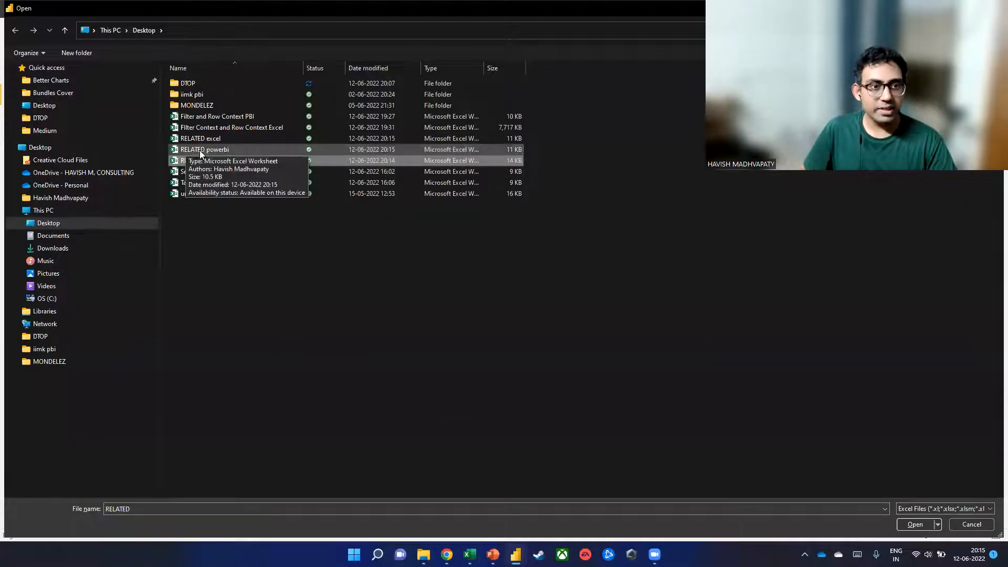
left_click(205, 149)
double_click(205, 149)
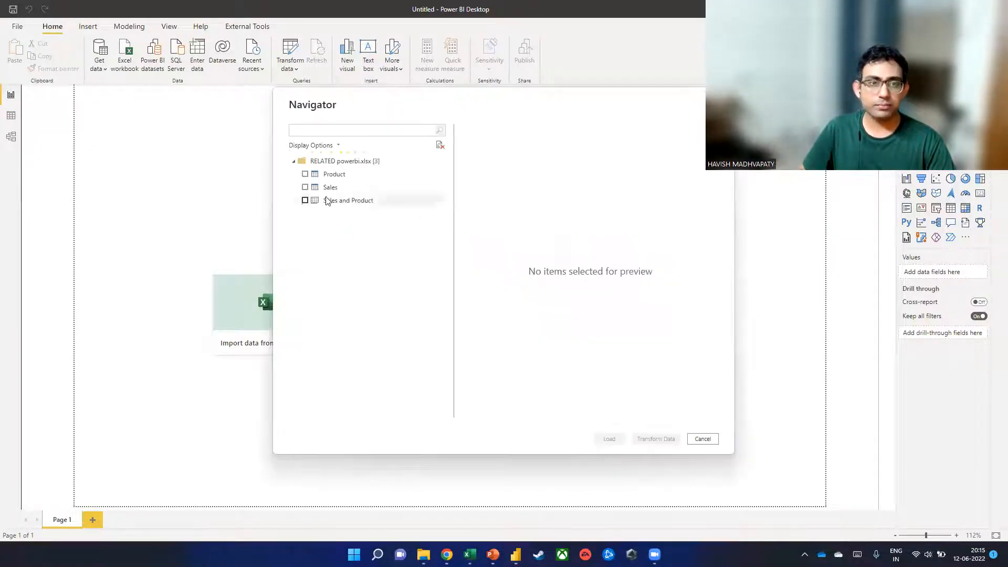
left_click(305, 175)
left_click(305, 188)
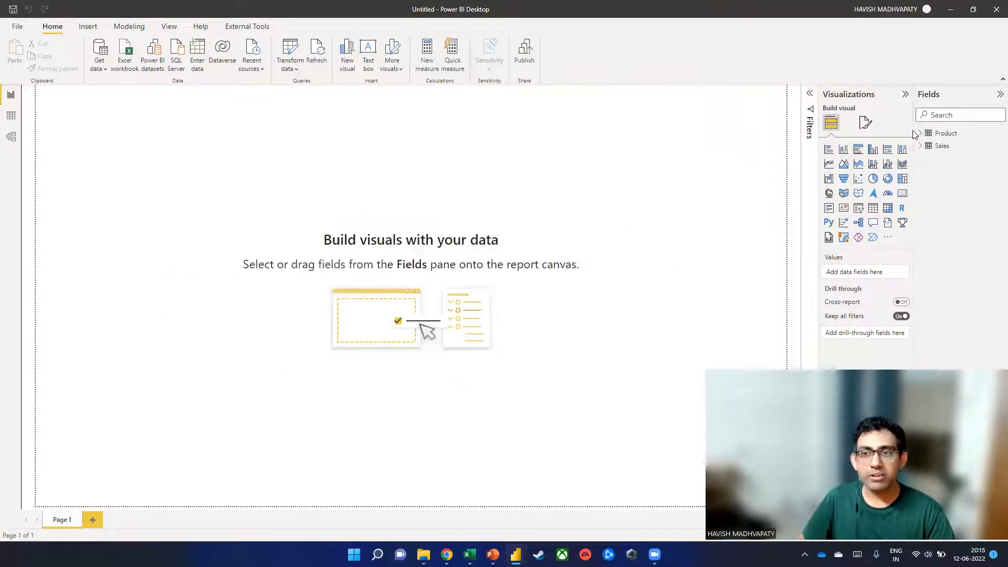
left_click(921, 133)
left_click(921, 185)
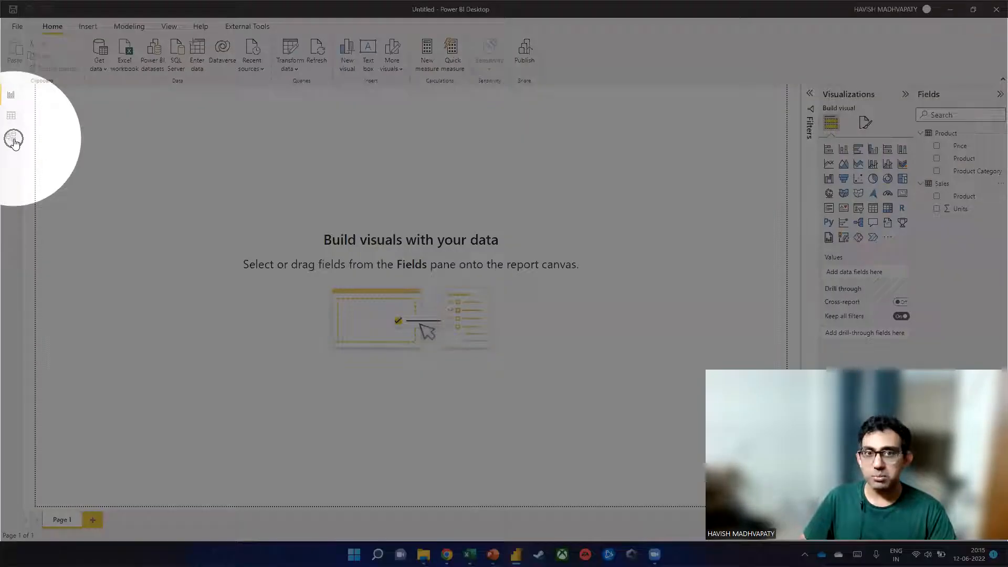
Step: In the model view, make the Sales card taller and examine the cardinality and cross filter direction of the Product–Sales relationship
left_click(12, 138)
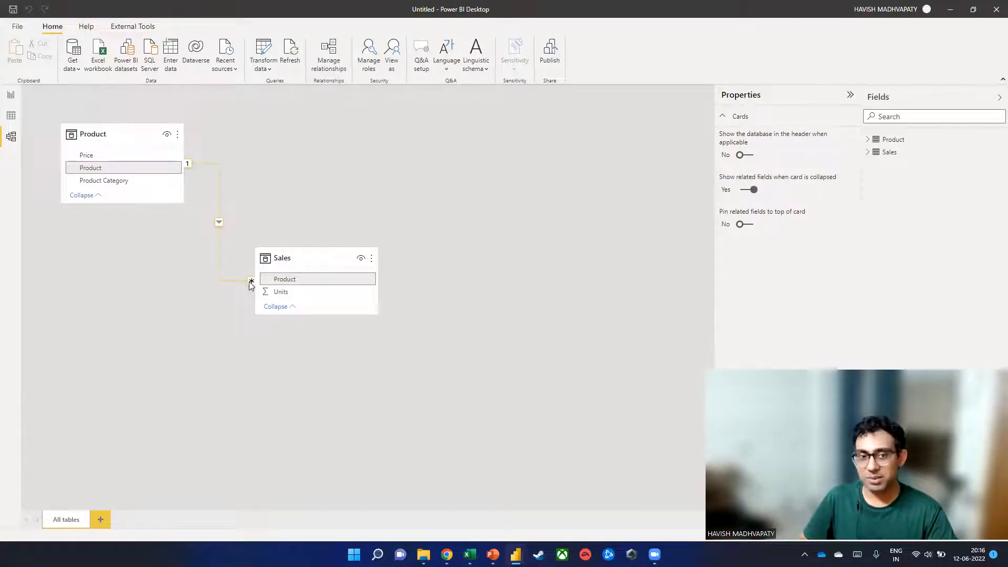
left_click_drag(324, 313, 324, 343)
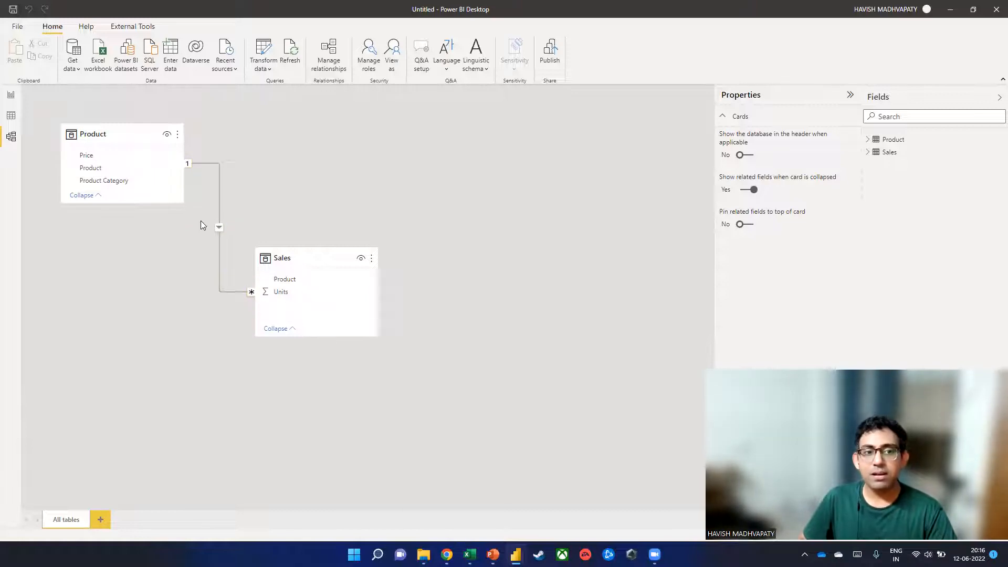
double_click(218, 206)
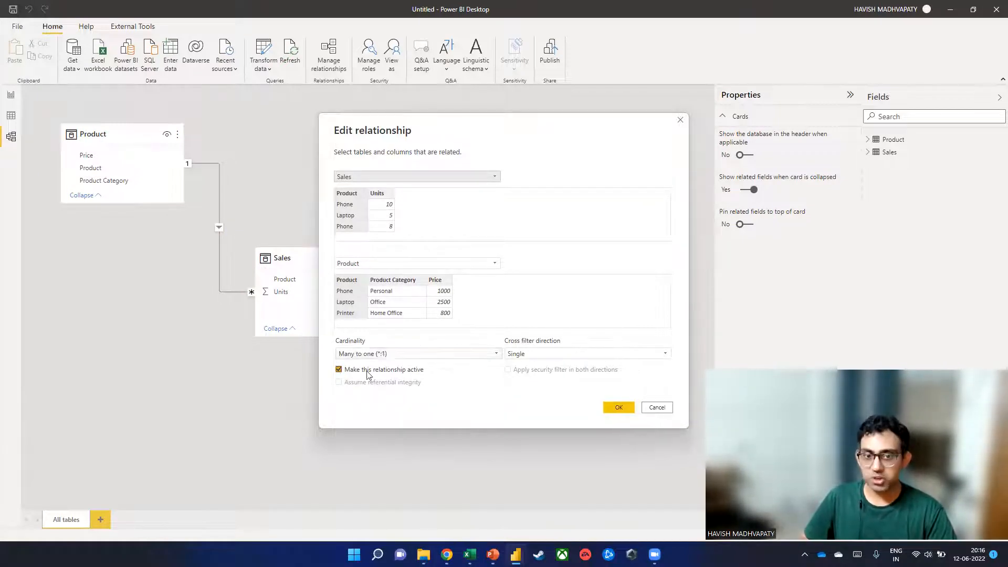
left_click(534, 359)
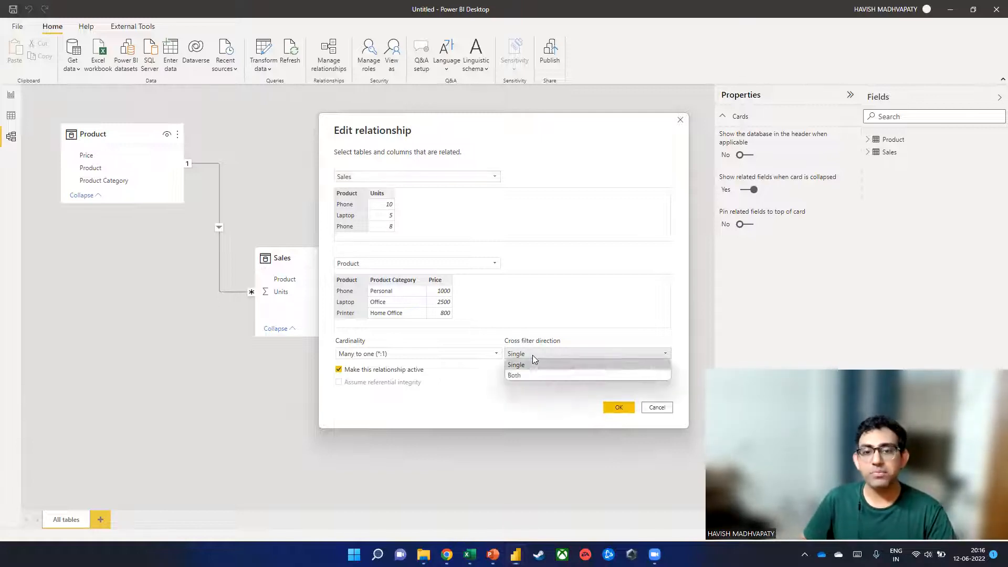
left_click(483, 387)
left_click(657, 408)
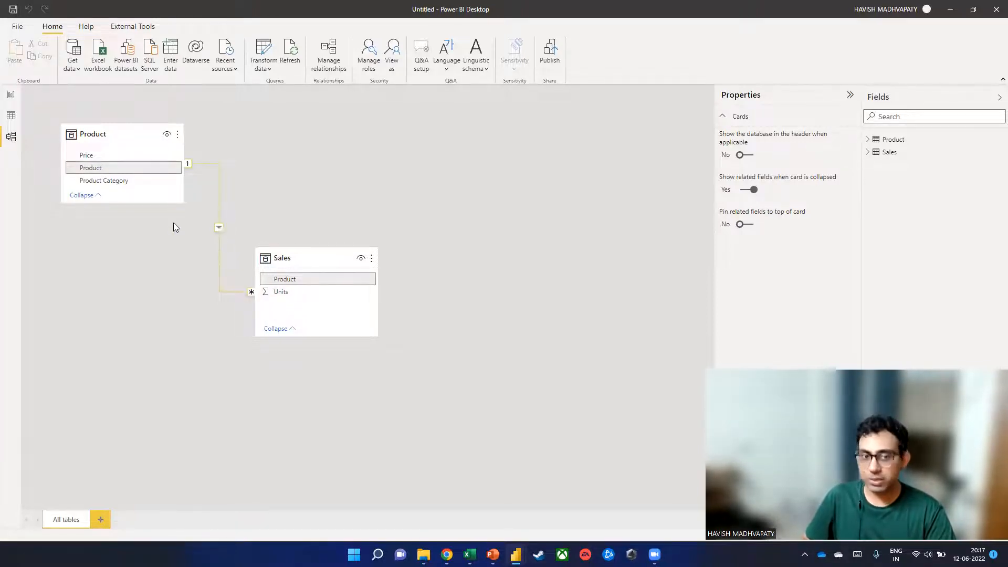
Step: Set the cross filter direction of the Product–Sales relationship to Both
double_click(218, 231)
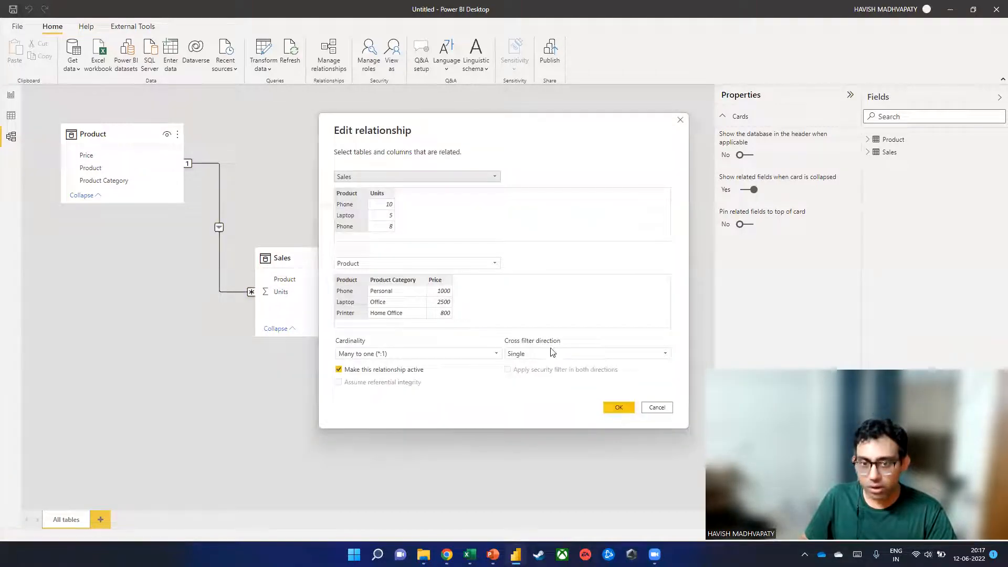
left_click(571, 355)
left_click(562, 377)
left_click(617, 410)
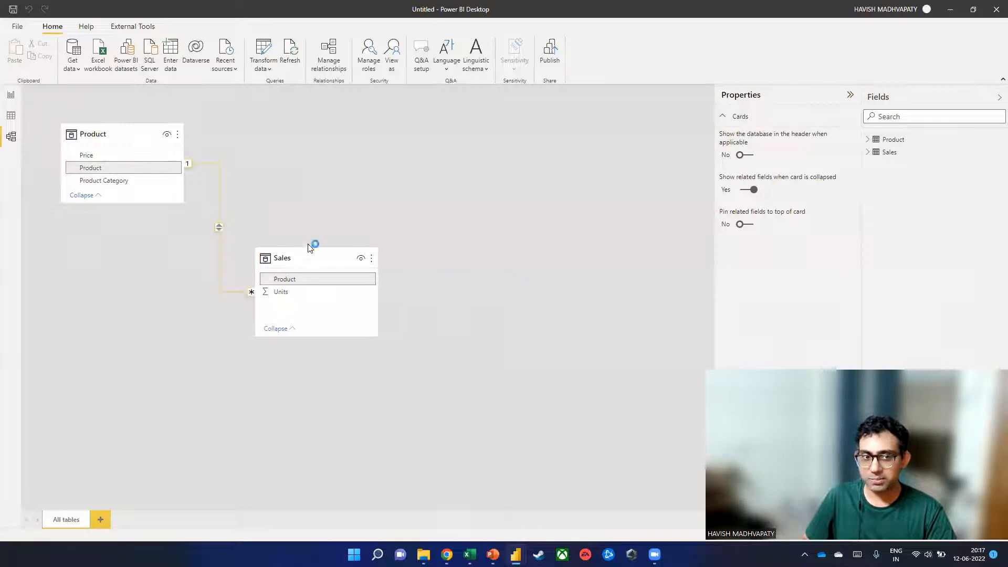
Step: Set the cross filter direction of the Product–Sales relationship back to Single and return to the report view
double_click(220, 231)
left_click(584, 353)
left_click(581, 365)
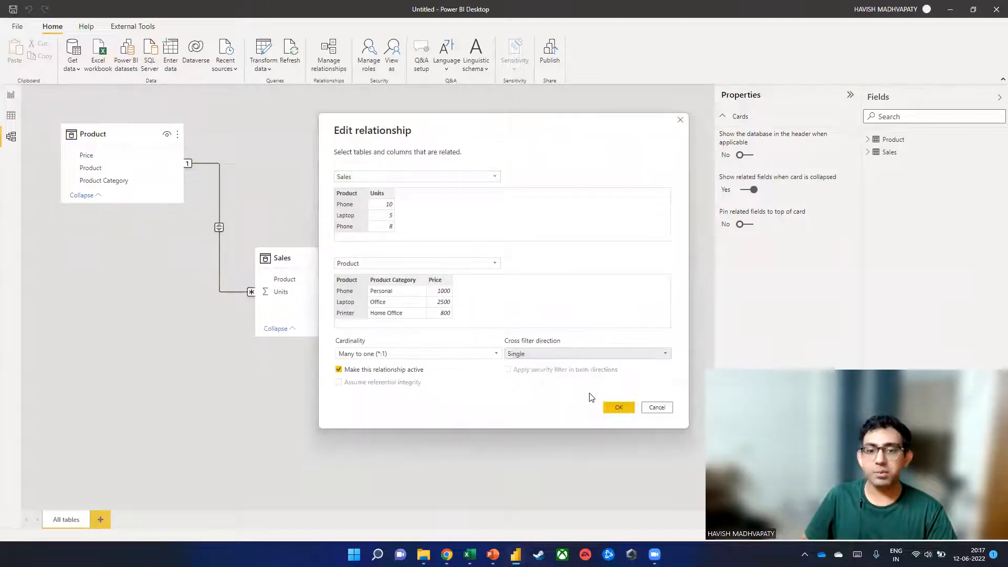
left_click(618, 409)
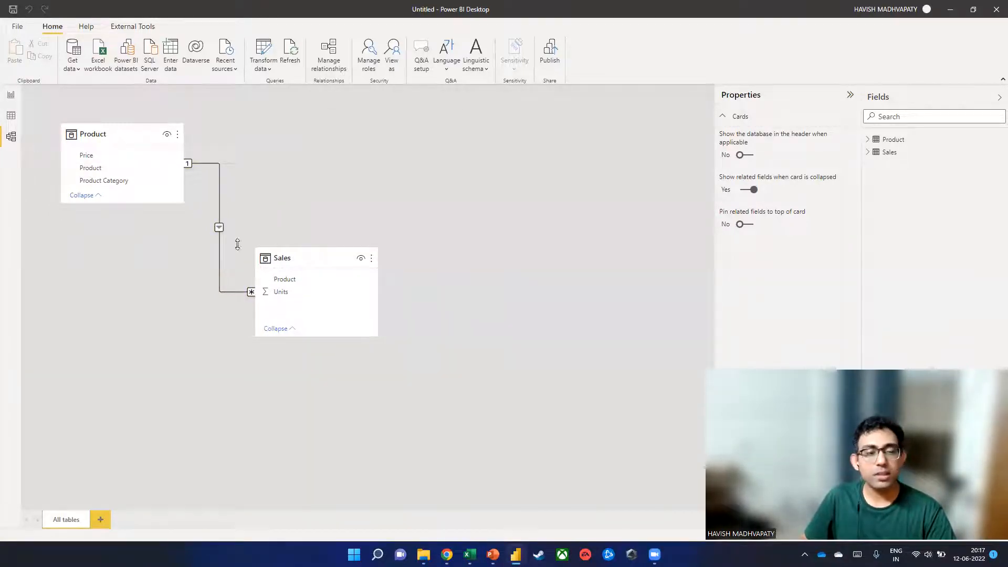
left_click(11, 95)
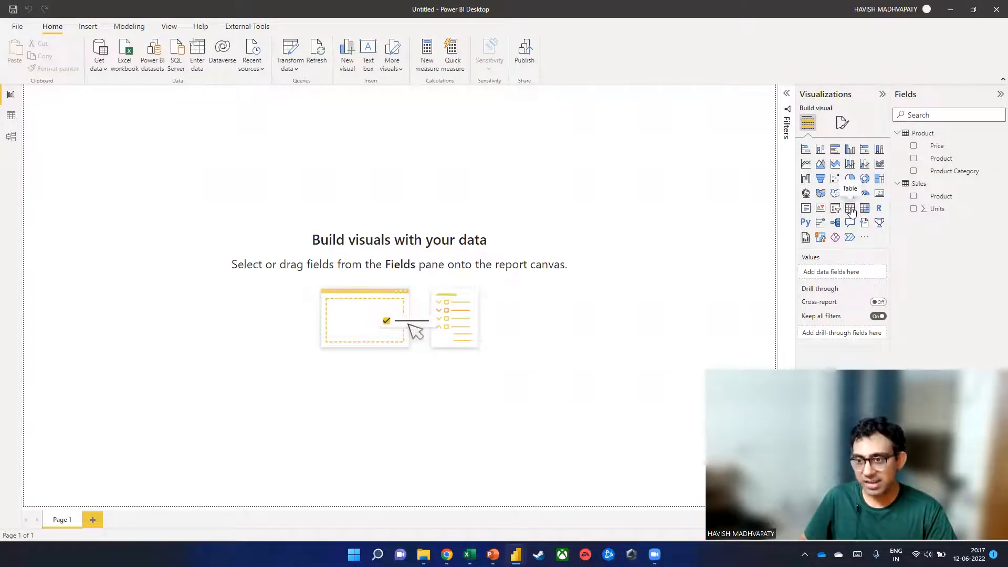
Step: Add a table visual to the report canvas and fill it with the Product field from the Product table instead of Product Category
left_click(850, 208)
left_click(786, 94)
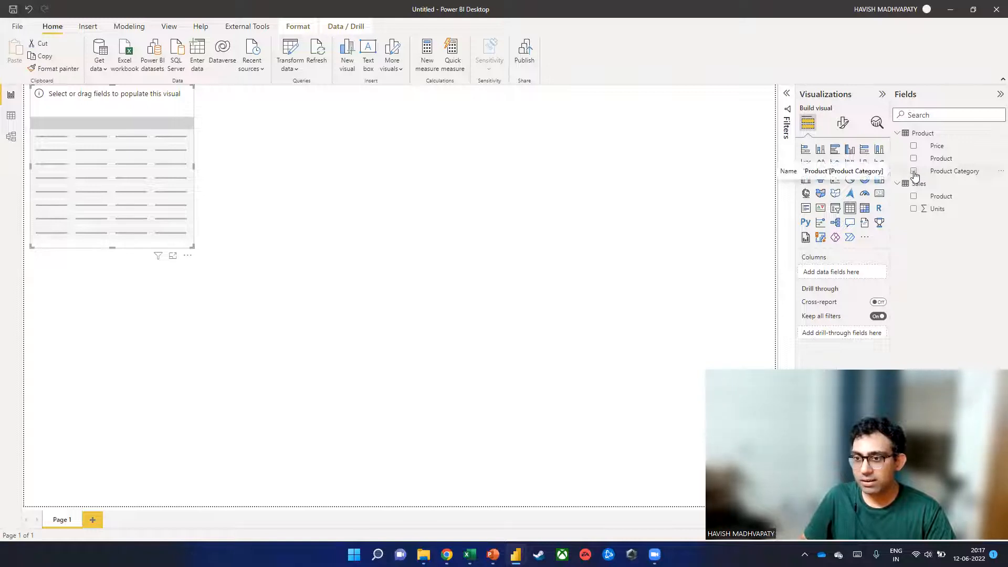
left_click(914, 172)
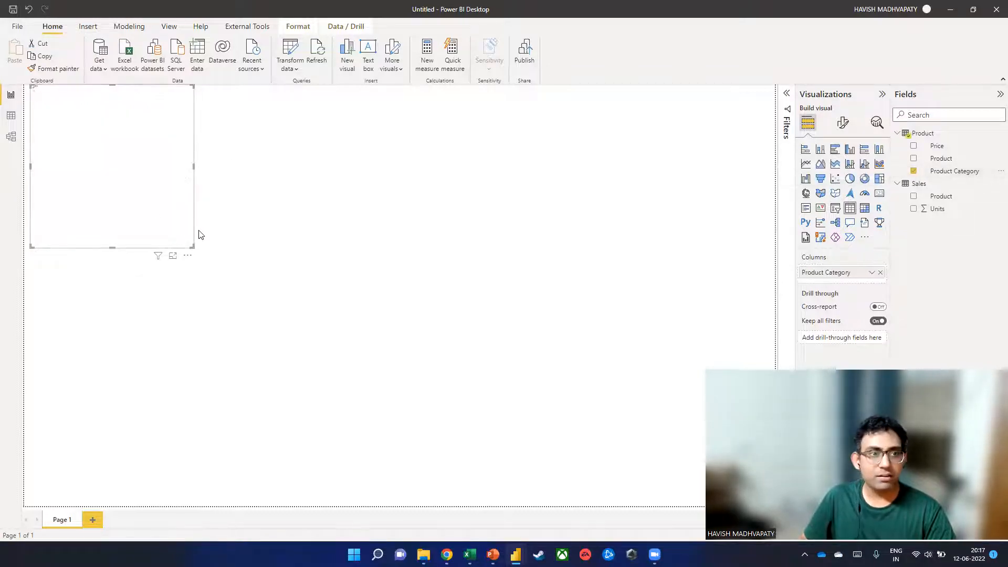
left_click_drag(193, 223, 205, 241)
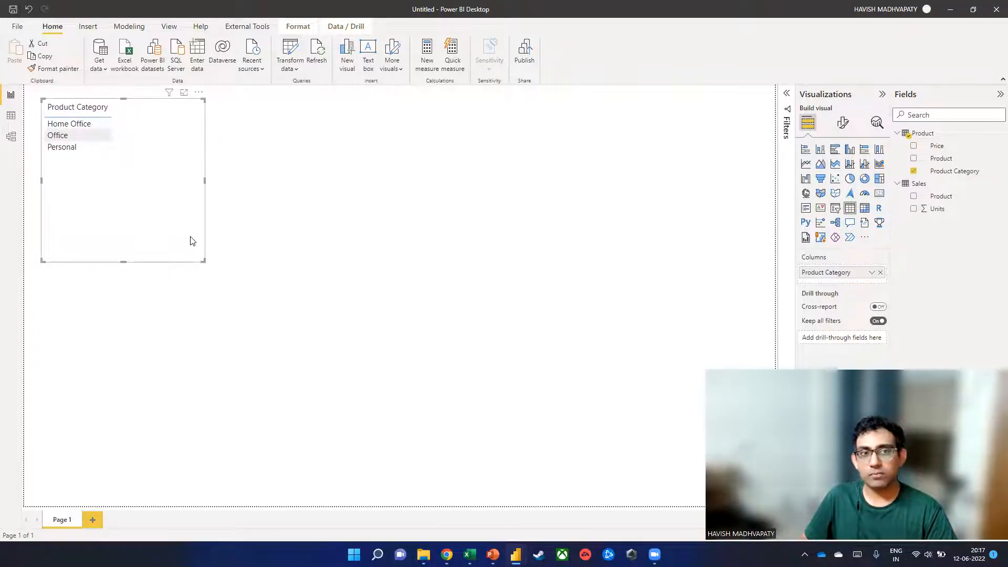
left_click(914, 171)
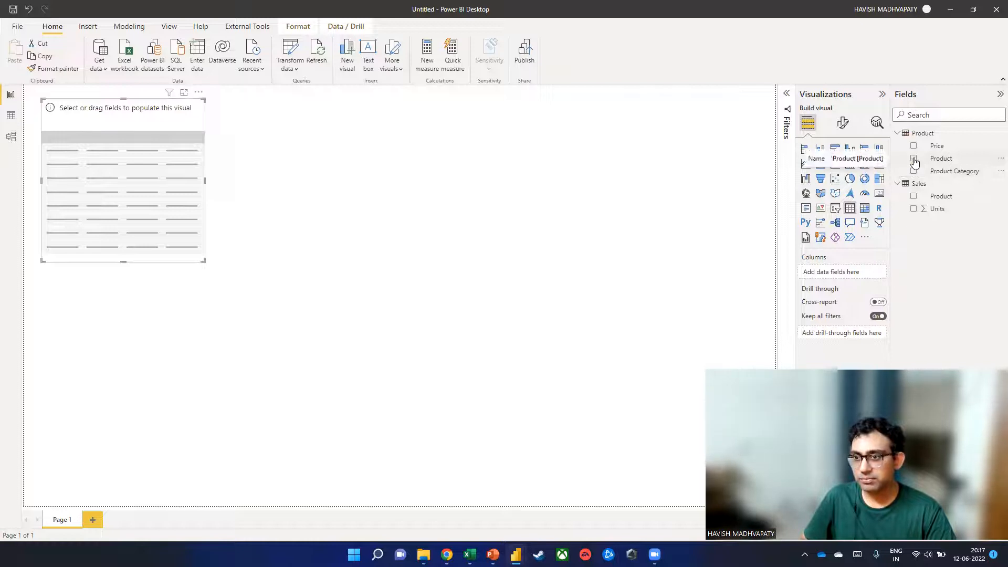
left_click(913, 159)
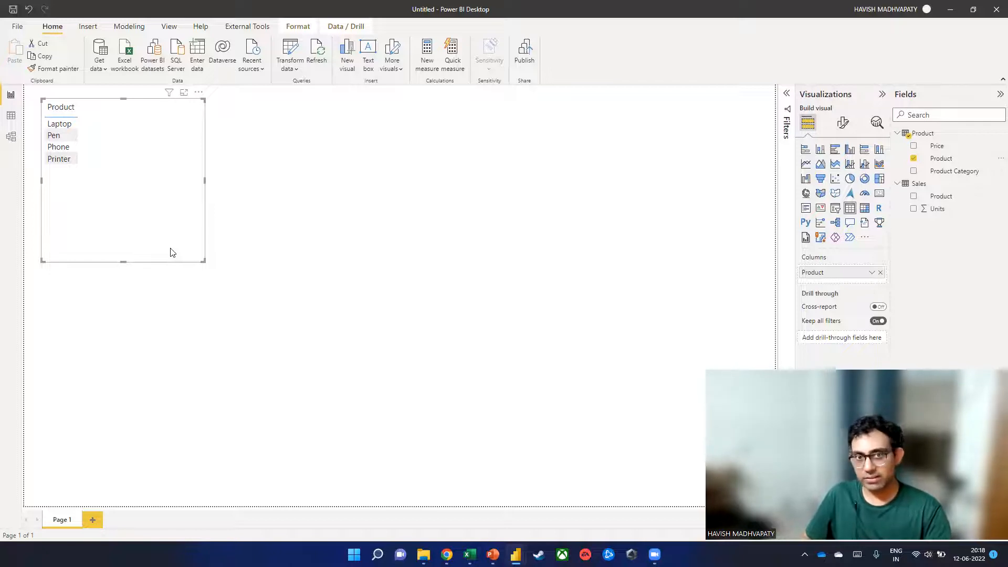
Step: Create a new measure named Total Sales, with its formula starting on a second line
left_click(430, 64)
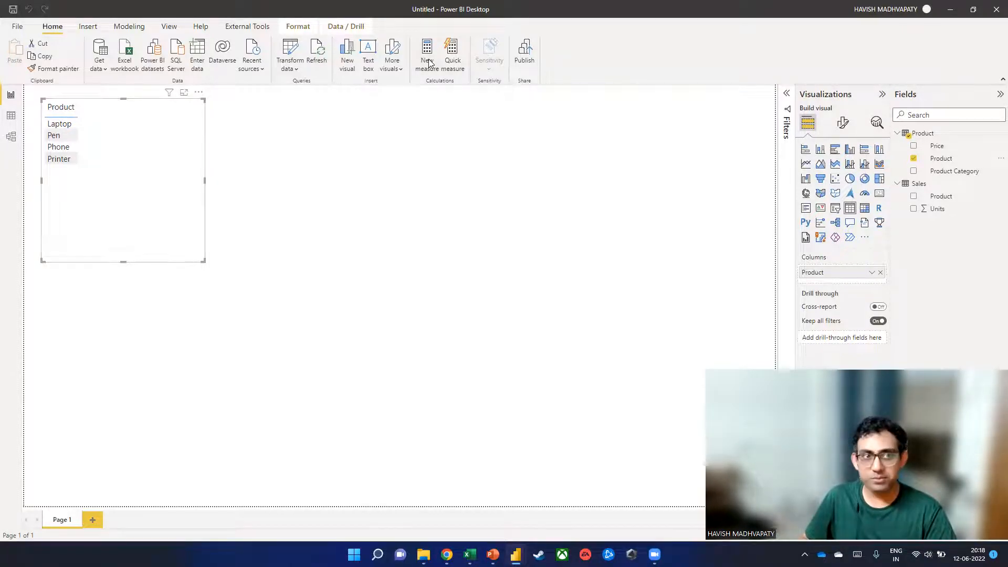
left_click(239, 93)
key("Home")
key("ctrl+shift+Right")
type("Total Sales")
key("End")
key("shift+Return")
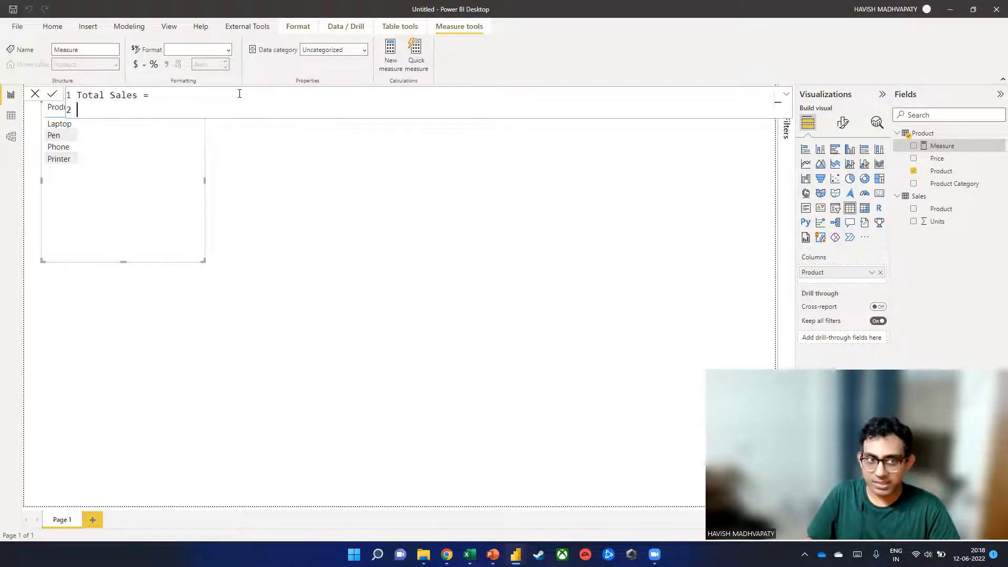
Step: Begin the Total Sales formula with SUMX over the Sales table, multiplying Sales[Units] in the expression
type("sumx")
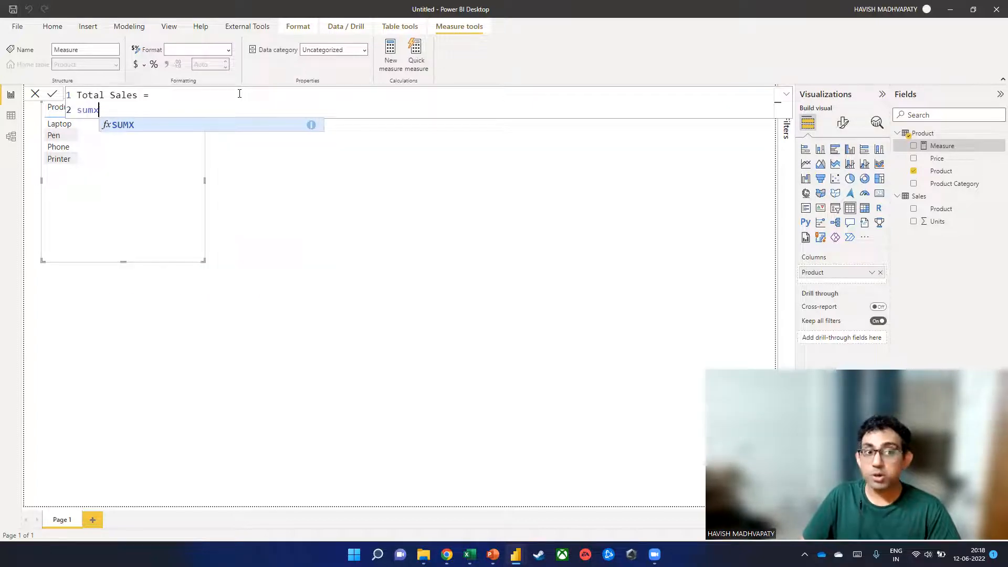
key("Tab")
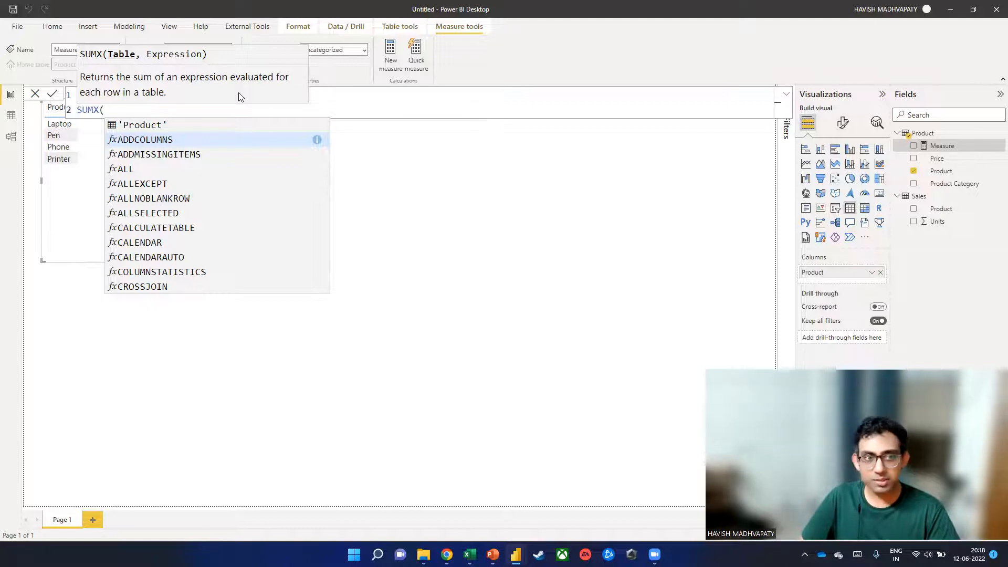
type("Sales")
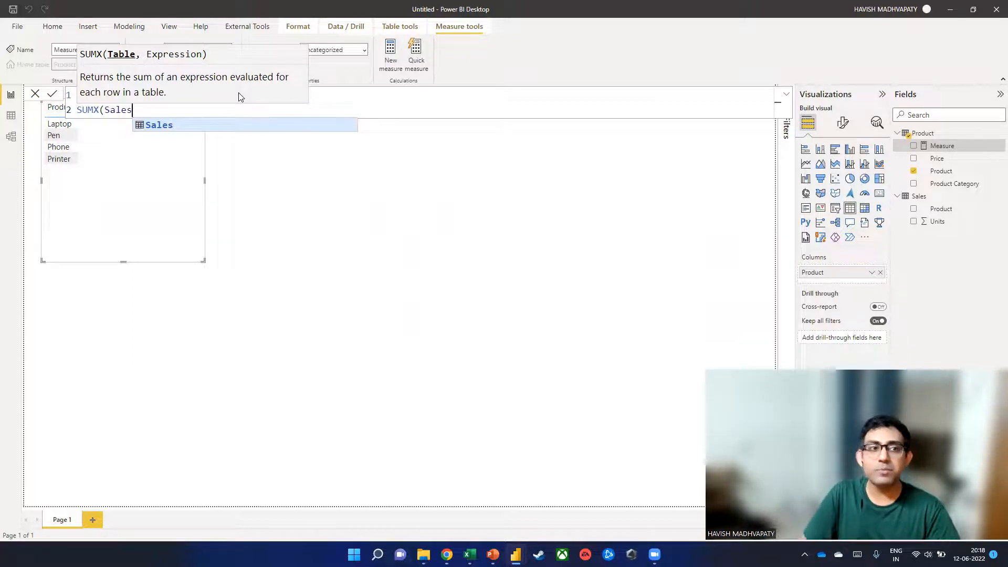
type(", ")
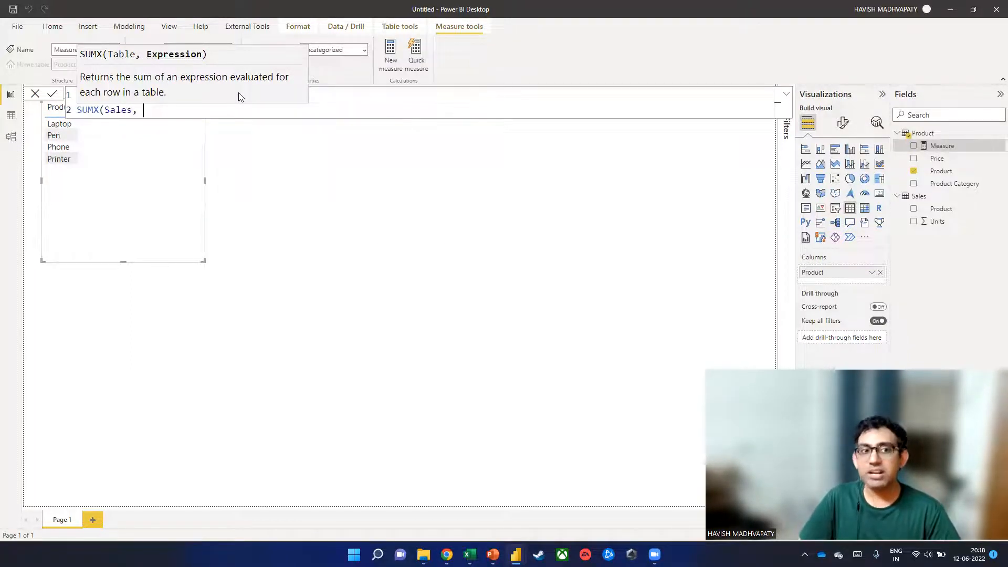
type("units")
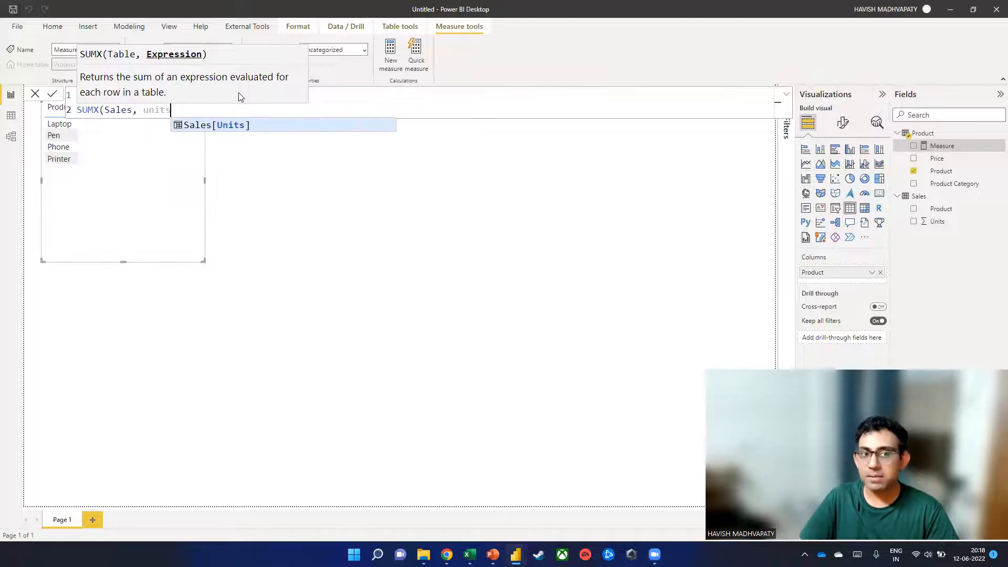
key("Tab")
type("* ")
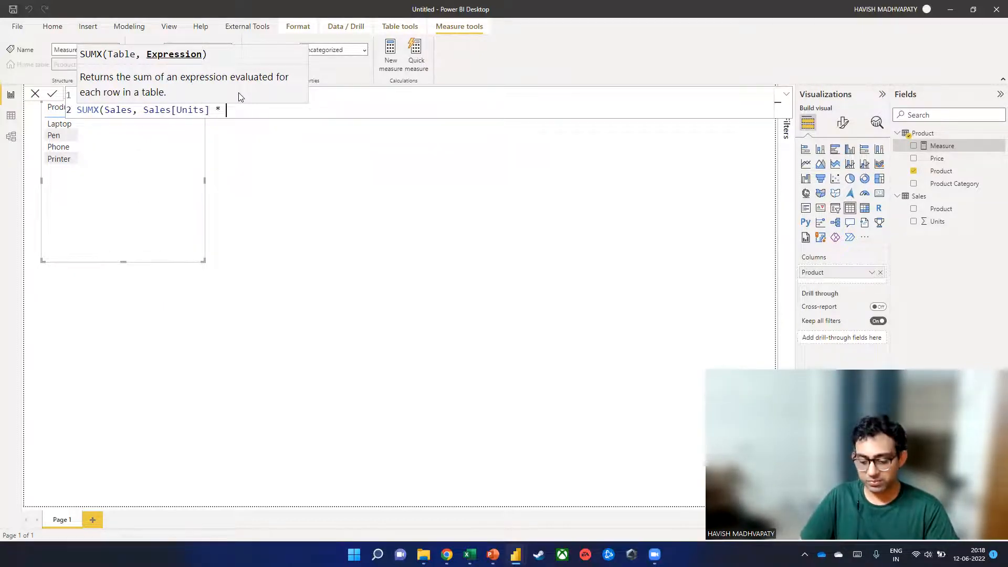
Step: Complete the Total Sales formula with RELATED('Product'[Price]) as the multiplier and commit the measure
type("rel")
key("Tab")
type("pric")
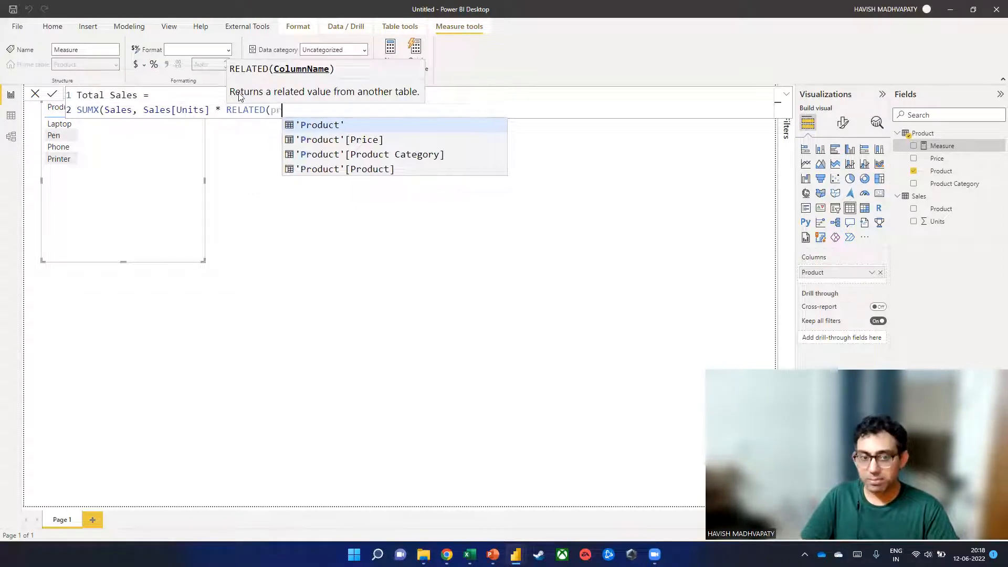
key("Tab")
type("))")
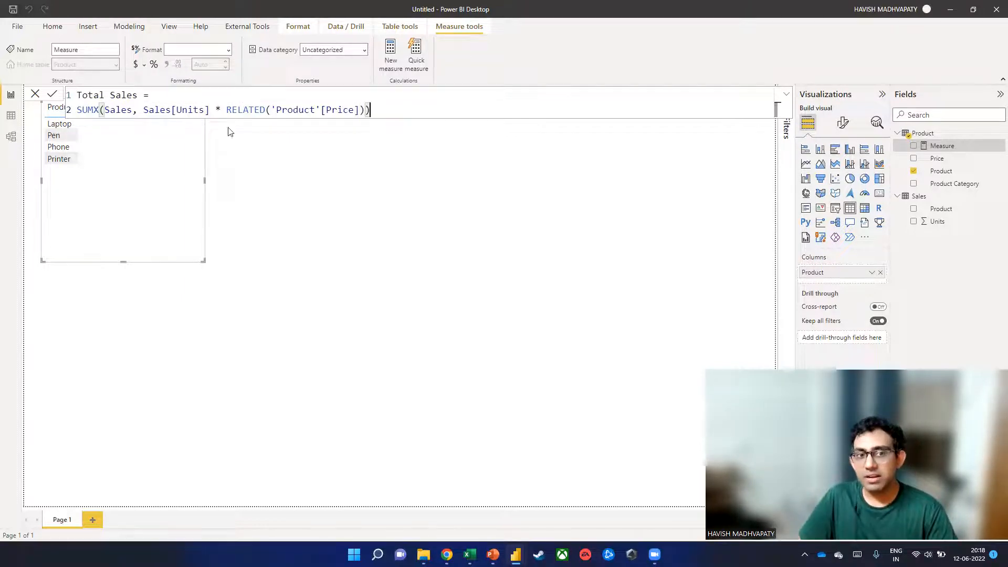
left_click_drag(226, 109, 267, 108)
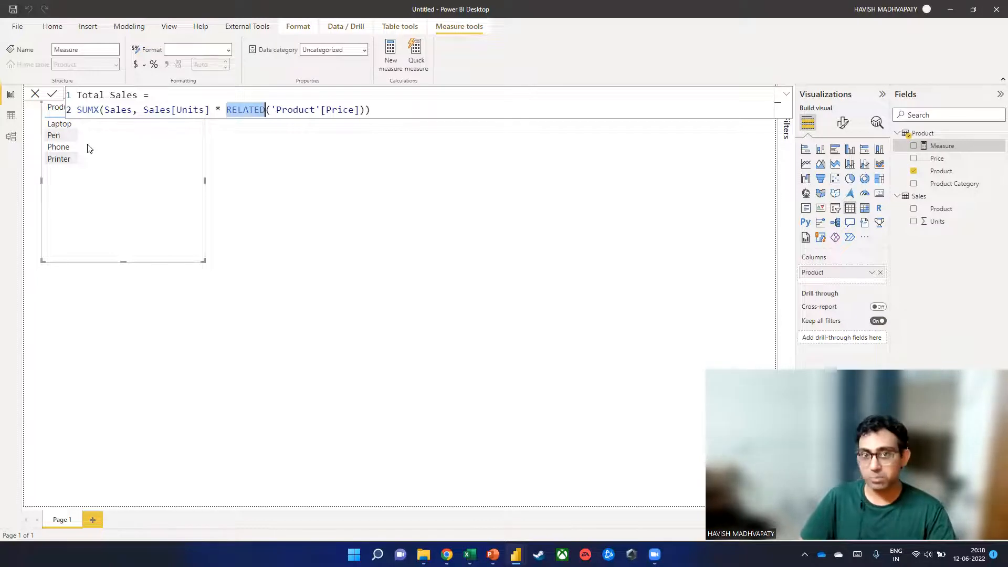
left_click(401, 106)
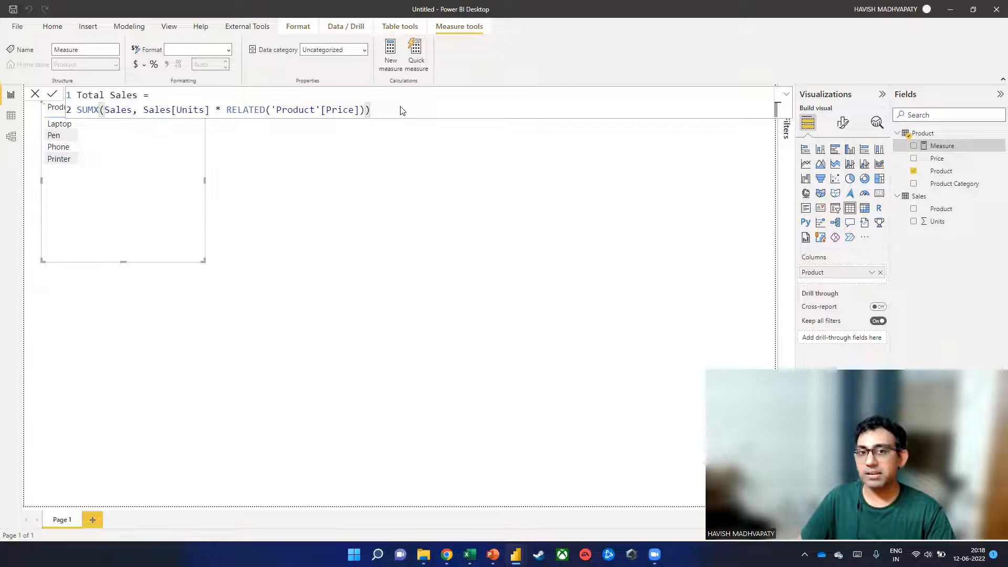
key("Return")
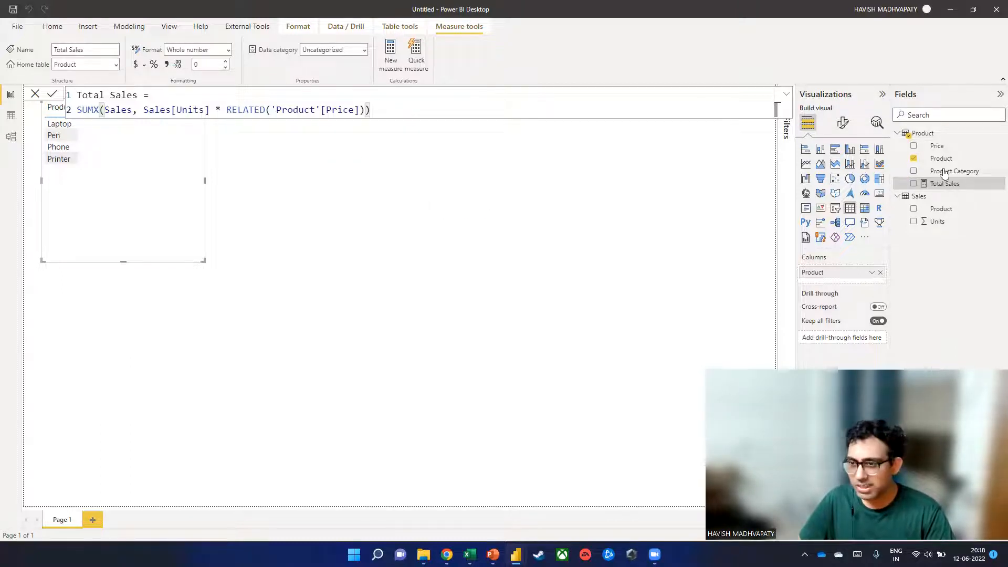
Step: Open the Power Query Editor and check the data types of the Product table's Price and the Sales table's Units columns
left_click(934, 147)
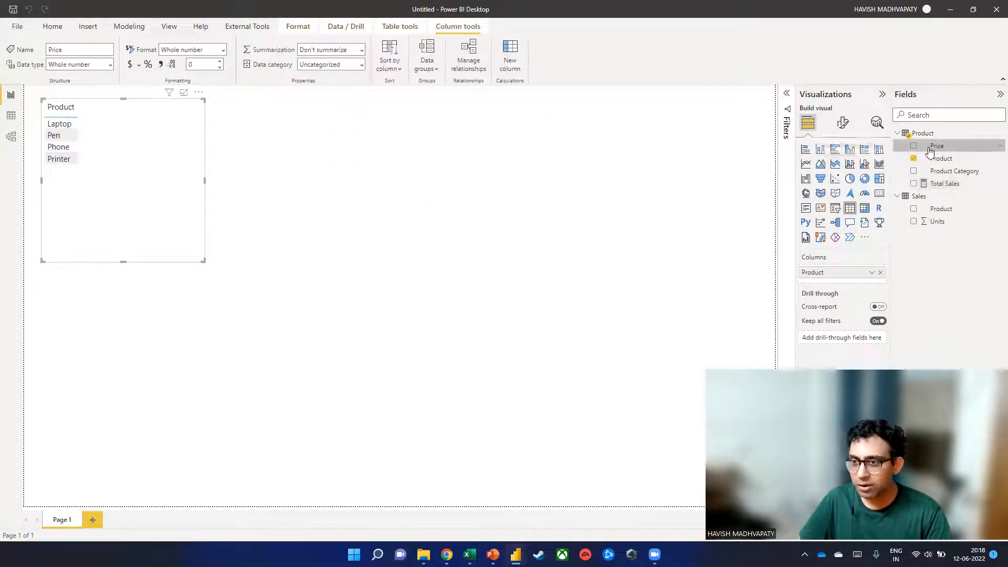
left_click(53, 27)
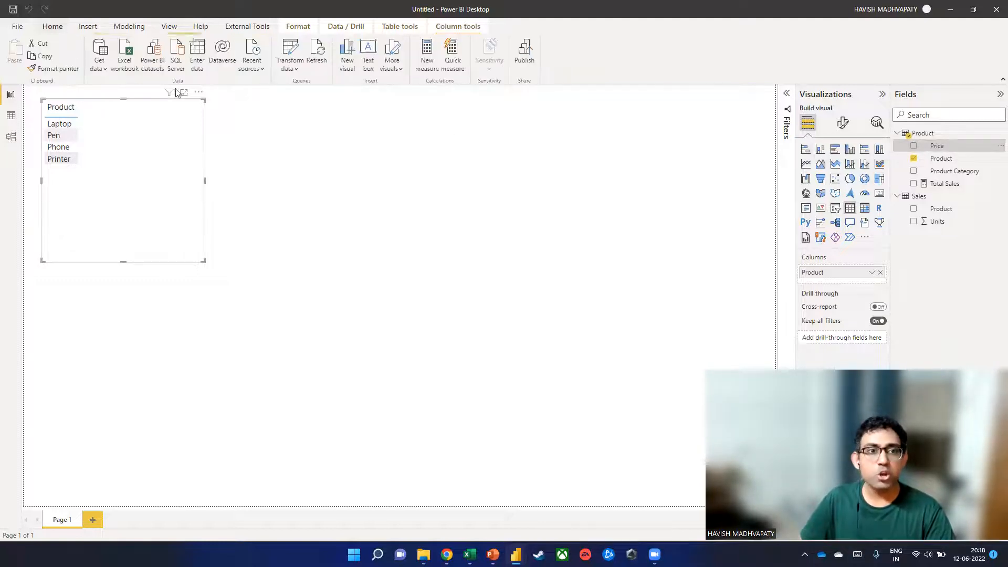
left_click(289, 54)
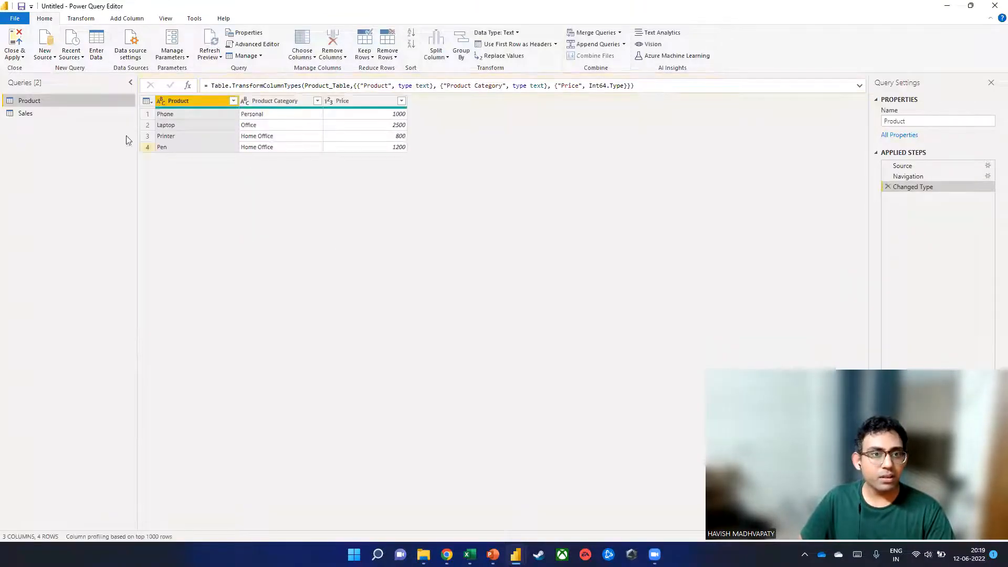
left_click(352, 103)
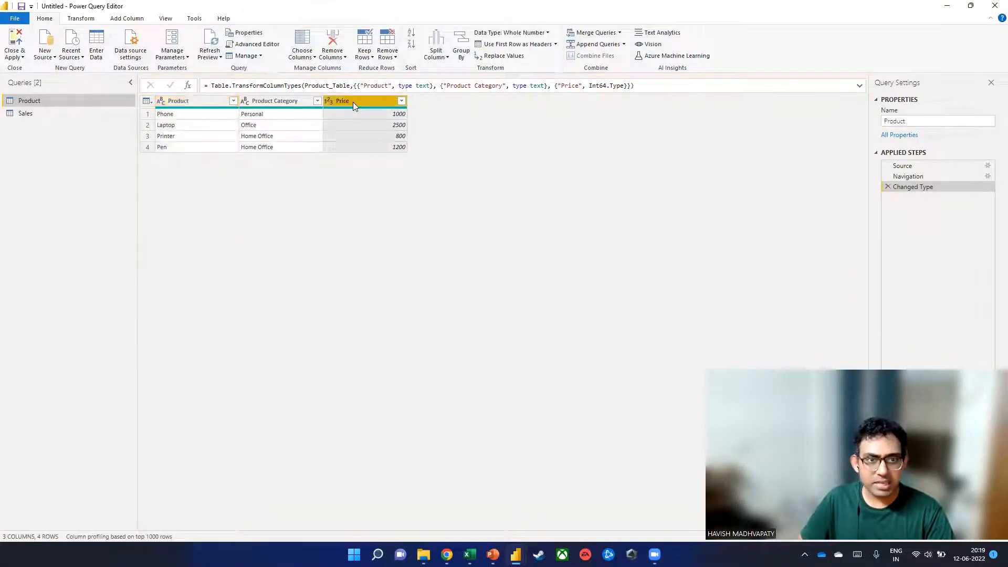
left_click(27, 112)
left_click(273, 102)
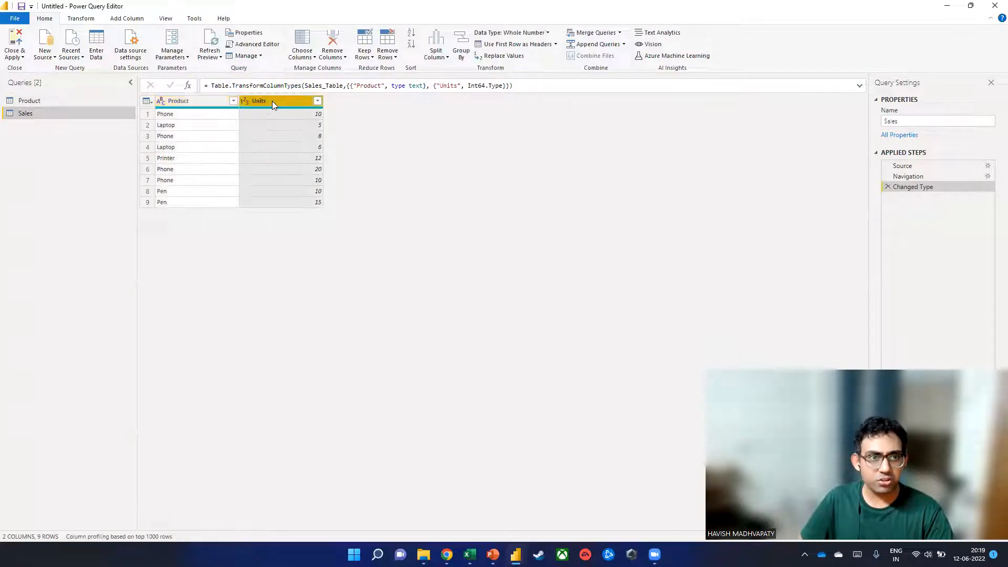
Step: Set the Product table's Price column to the Whole Number data type, then close the query editor and apply
left_click(29, 101)
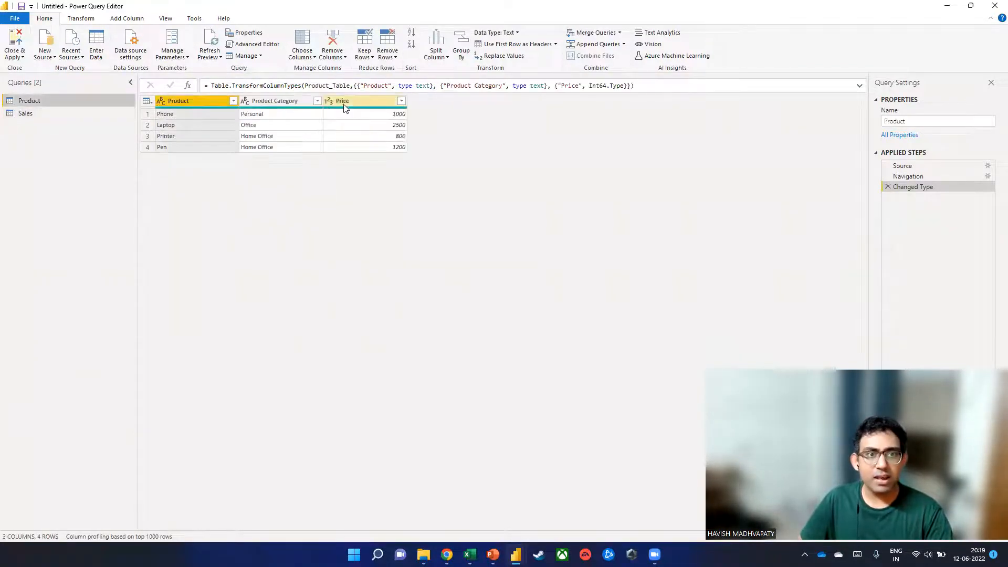
left_click(330, 103)
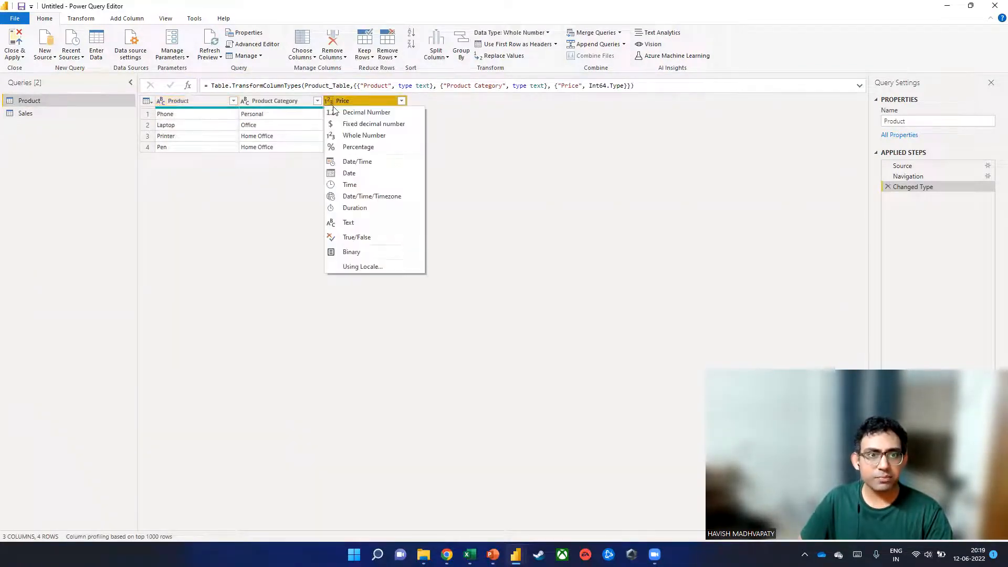
left_click(359, 138)
left_click(15, 42)
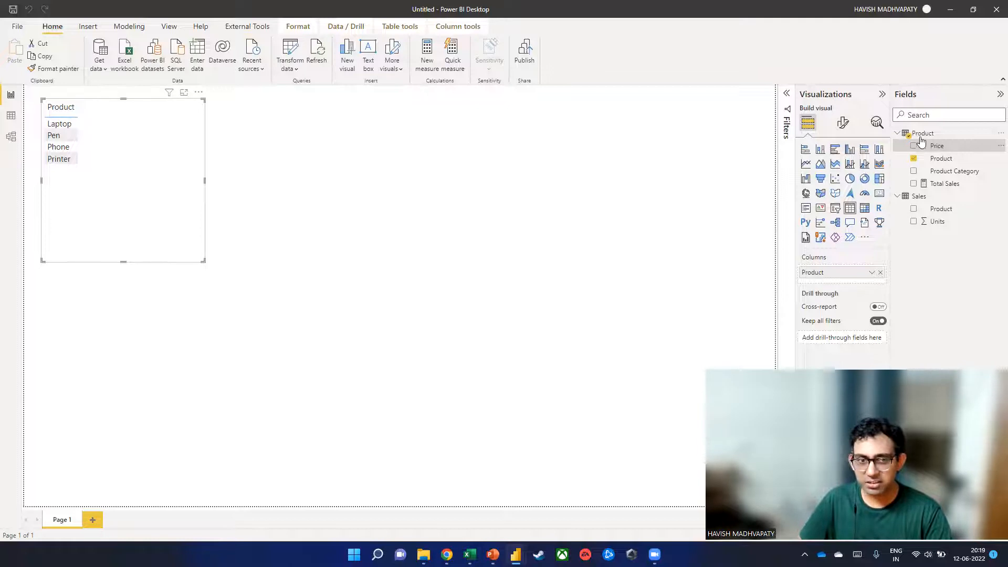
Step: Try the Price field in a card visual with Sum as its aggregation, then delete the card
left_click(715, 254)
left_click(880, 196)
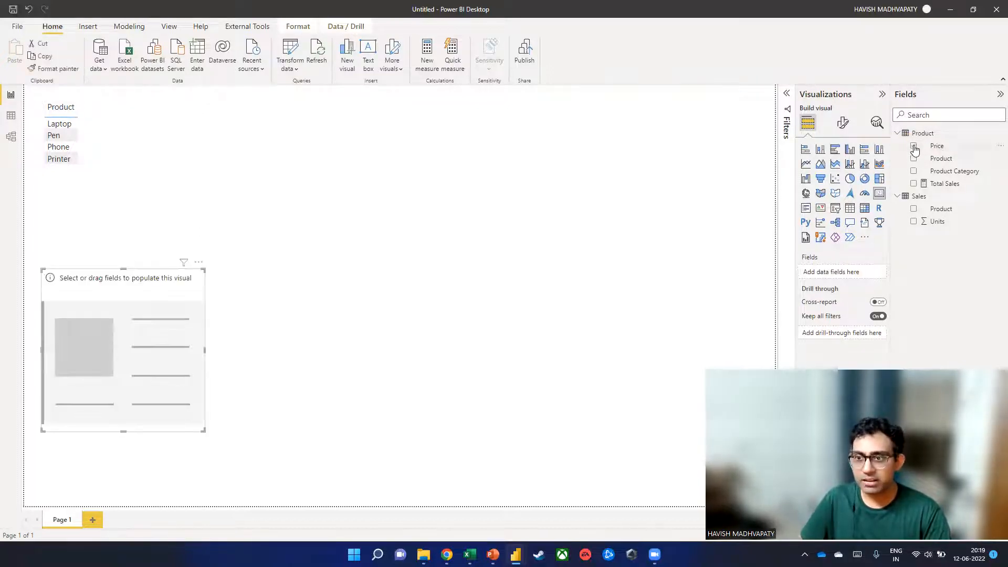
left_click(914, 146)
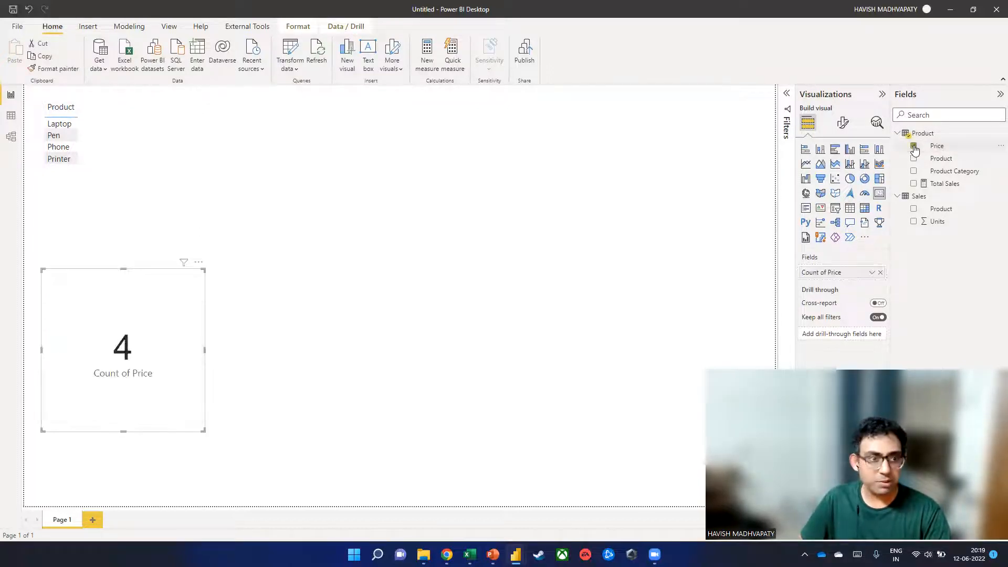
left_click(872, 273)
left_click(897, 302)
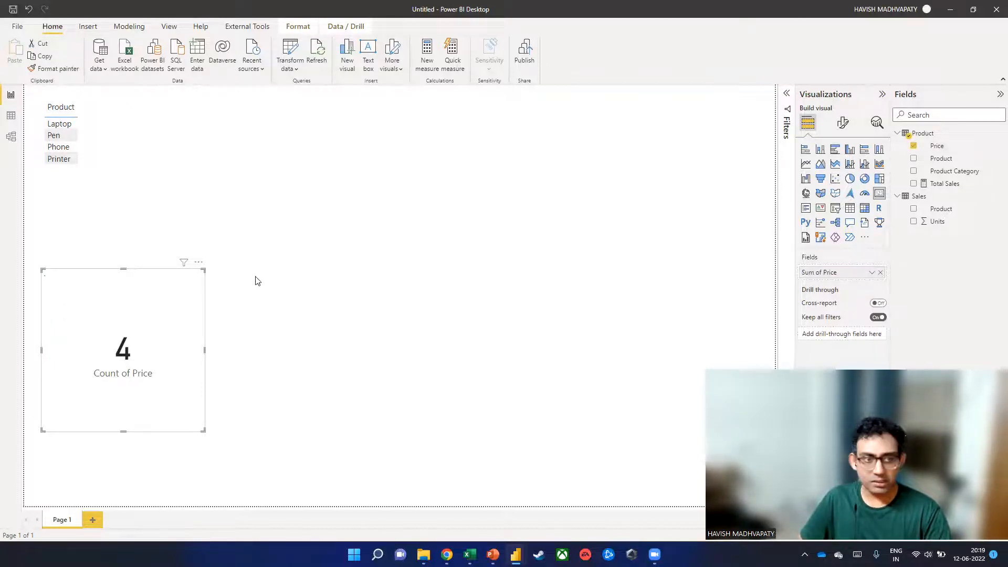
key("Delete")
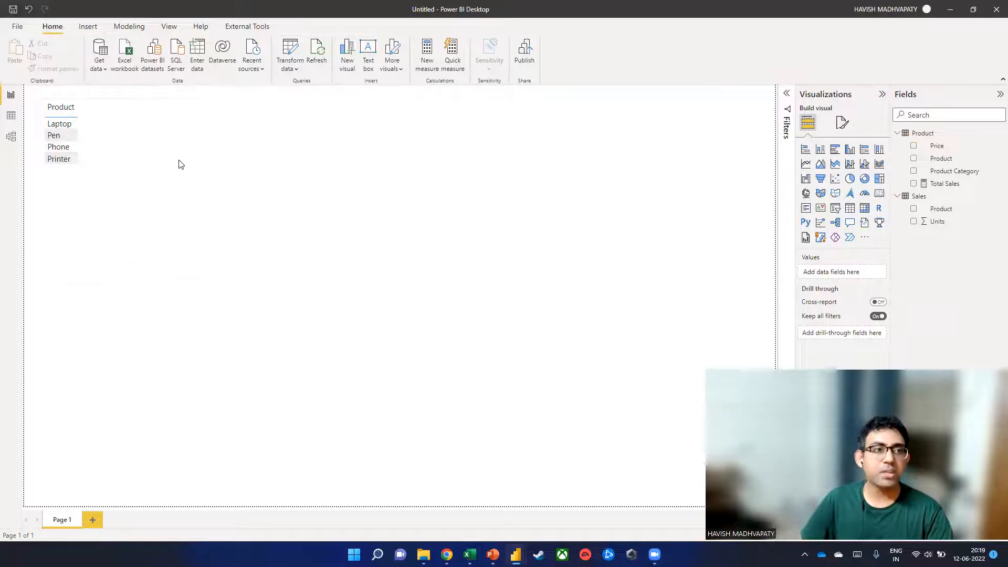
Step: Turn on the visual border and shadow for the Product table visual and add the Total Sales measure to it
left_click(181, 162)
left_click(843, 123)
left_click(842, 170)
left_click(869, 245)
left_click(872, 346)
left_click(876, 364)
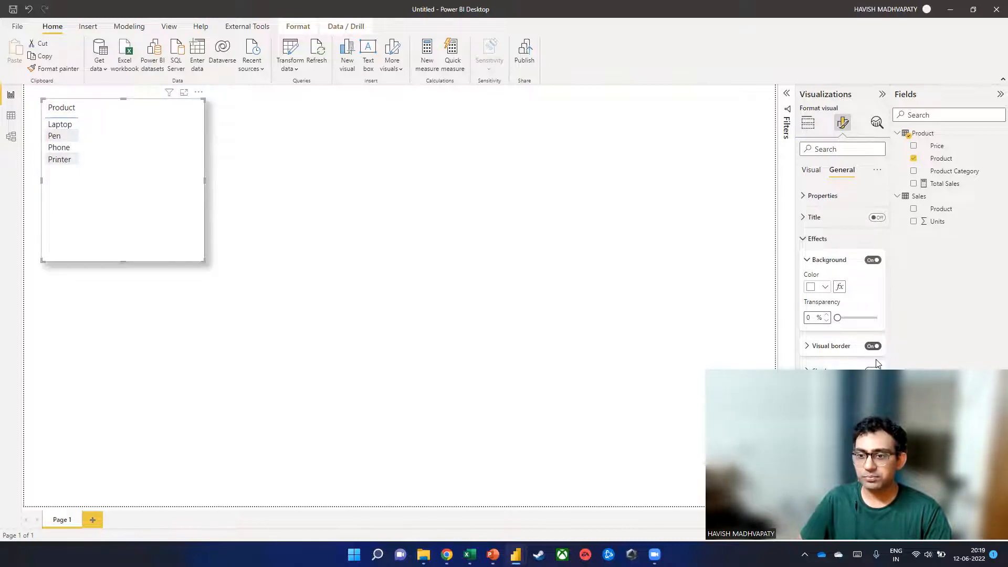
left_click(812, 169)
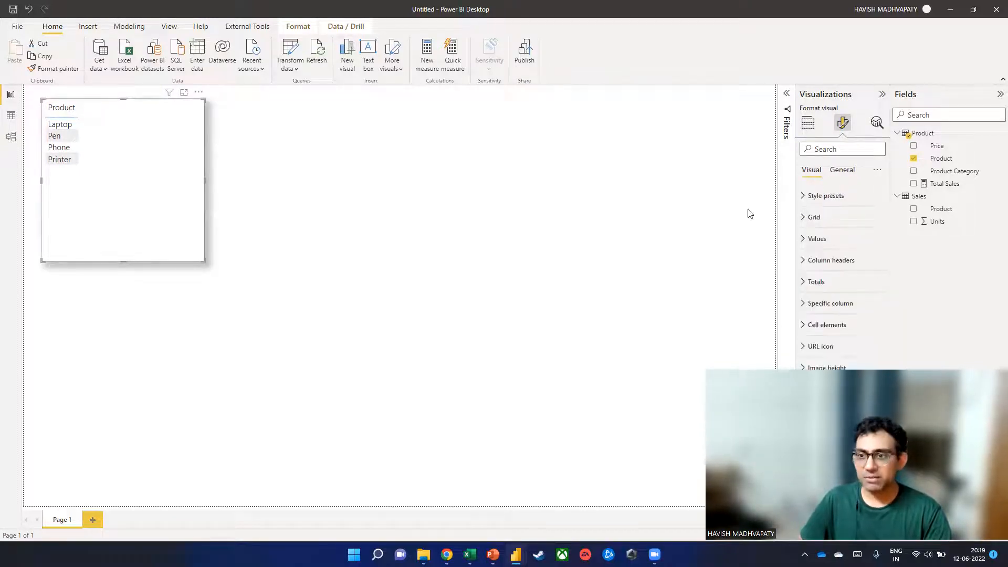
left_click_drag(945, 184, 149, 179)
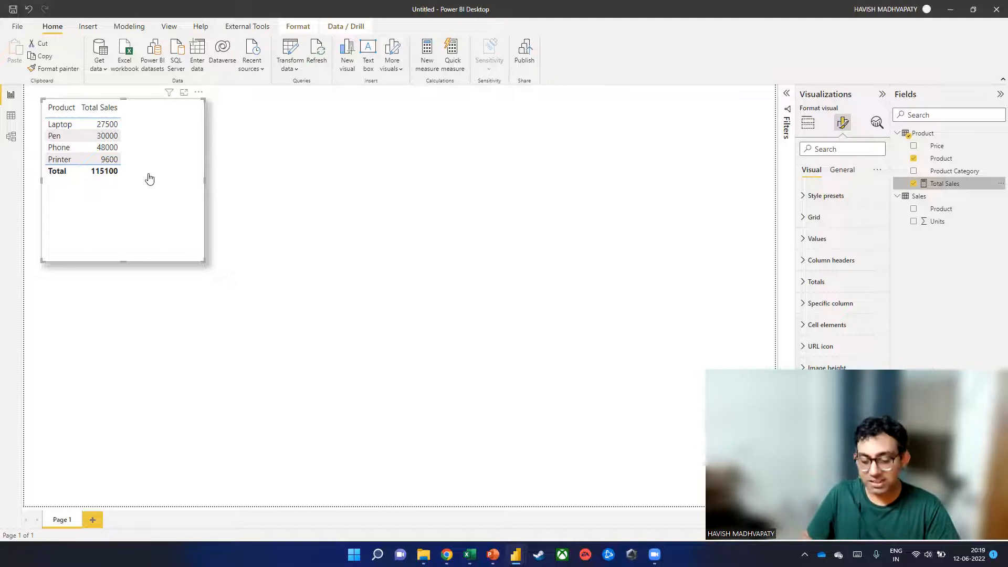
Step: Switch to Excel by opening the RELATED excel workbook from the desktop
key("alt+Tab")
key("super+d")
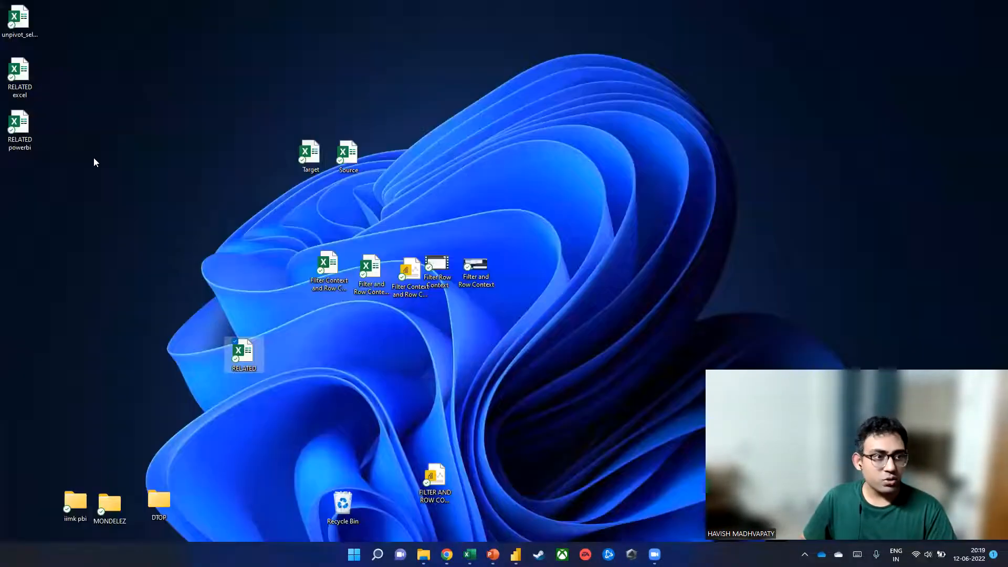
left_click(14, 94)
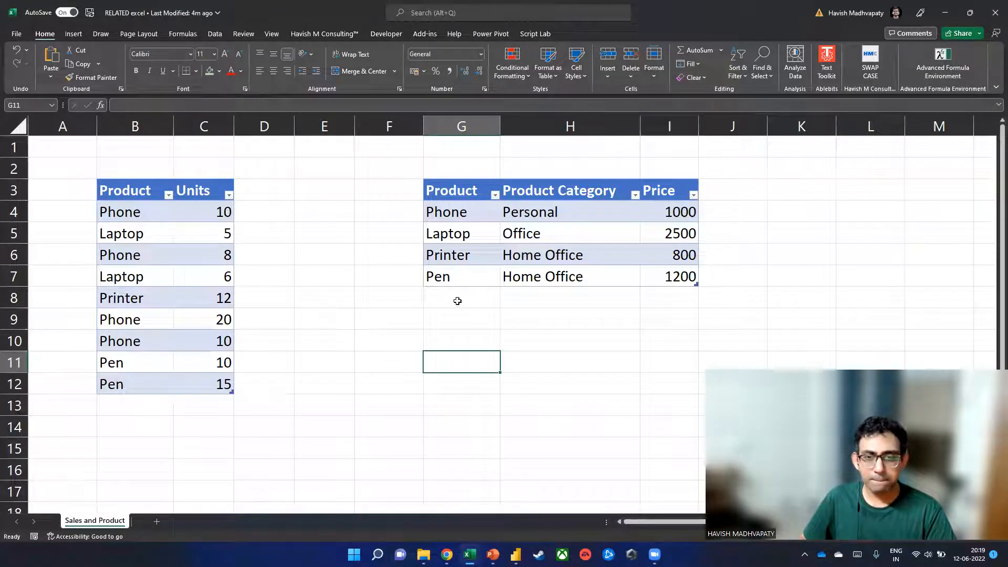
Step: Open the RELATED workbook from the desktop and show its Sales and Product (2) sheet
left_click(206, 227)
left_click(241, 204)
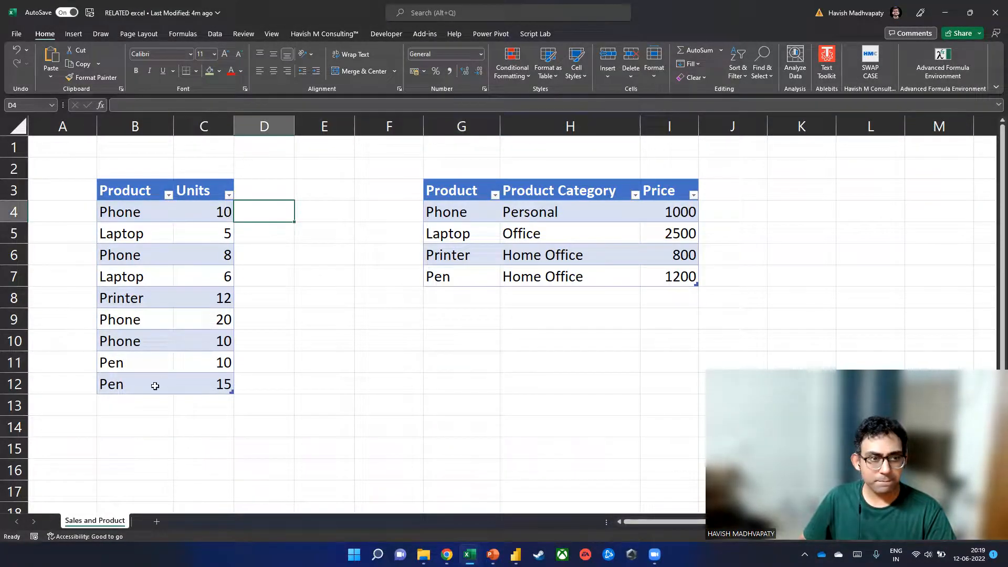
key("alt+Tab")
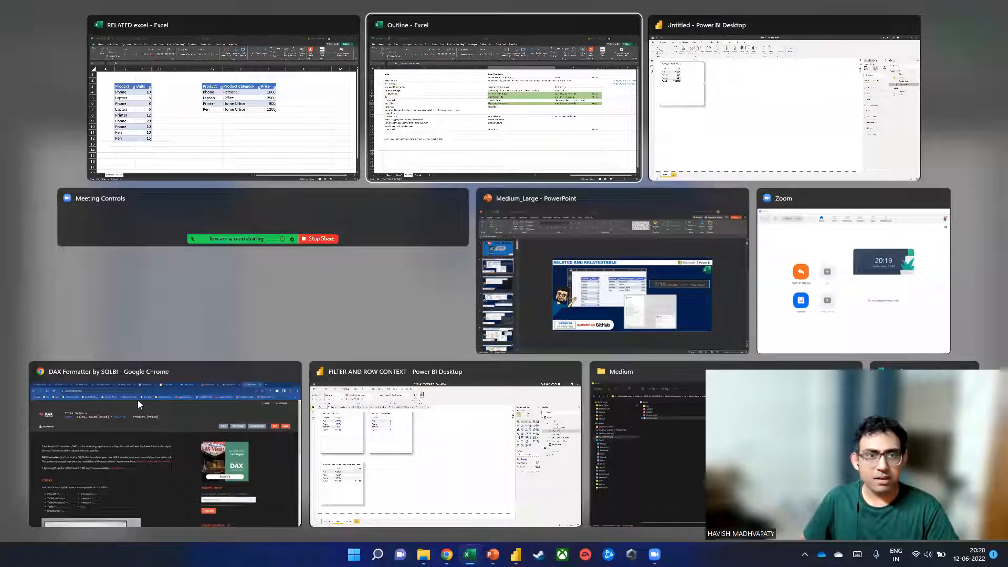
key("super+d")
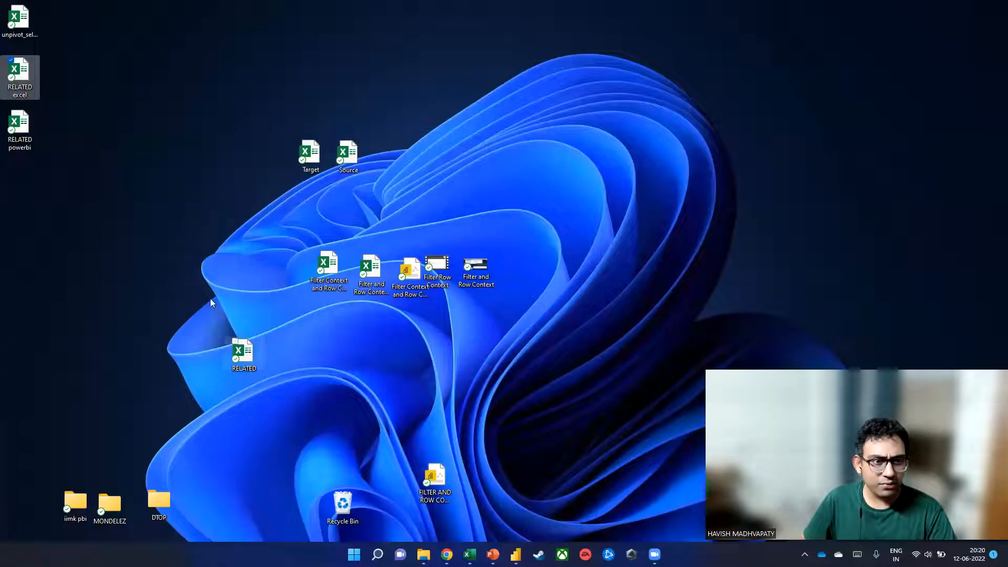
left_click(252, 375)
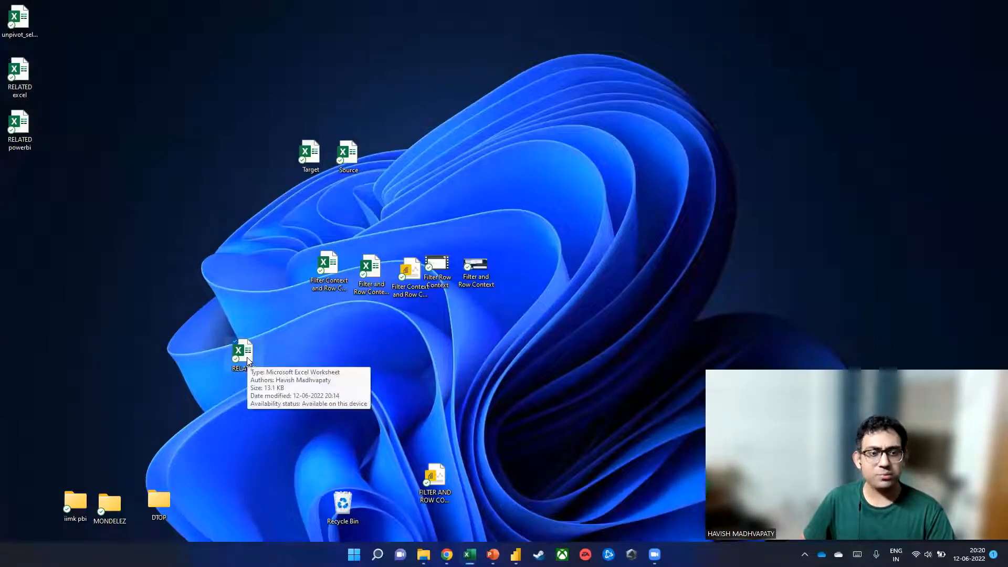
key("Return")
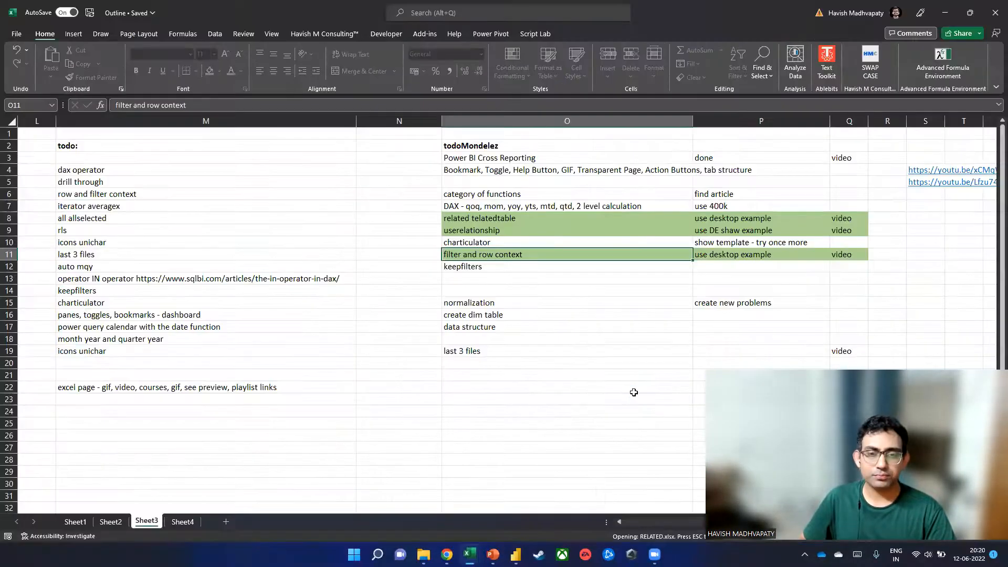
left_click(169, 521)
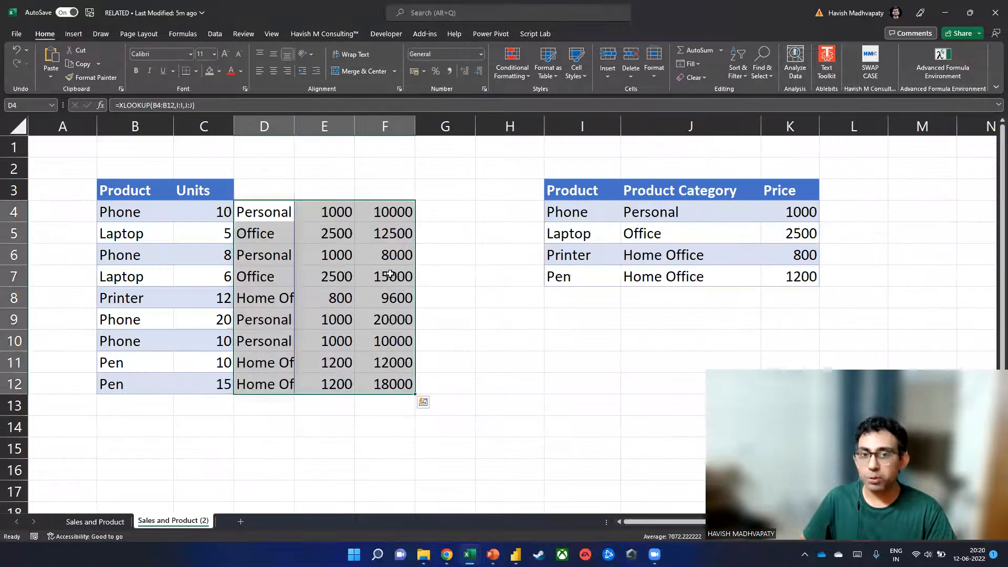
Step: Widen column D to fit the product category names, and review the looked-up category and sales amount columns
left_click(372, 247)
left_click_drag(294, 126, 362, 126)
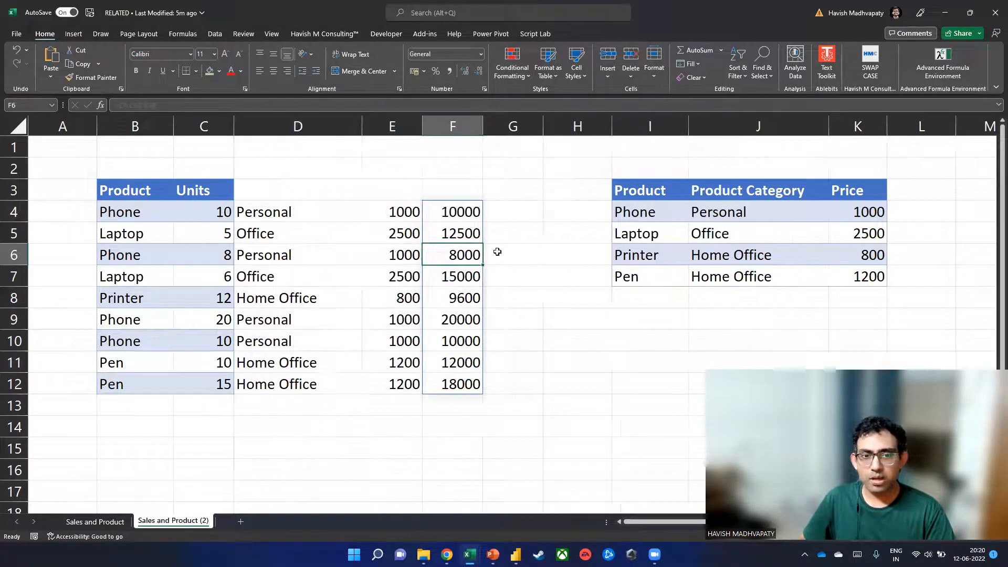
left_click(313, 193)
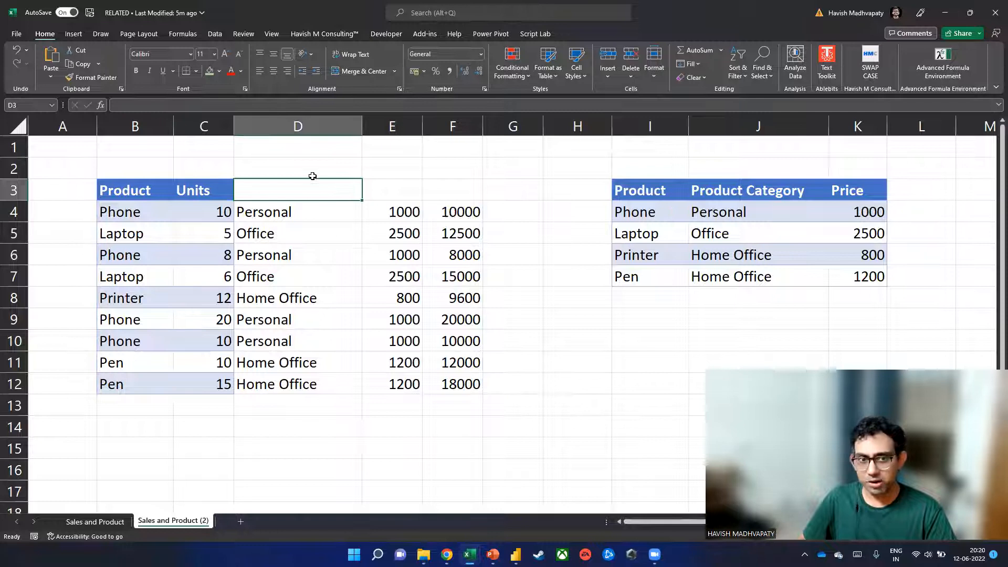
left_click(310, 126)
left_click(443, 123)
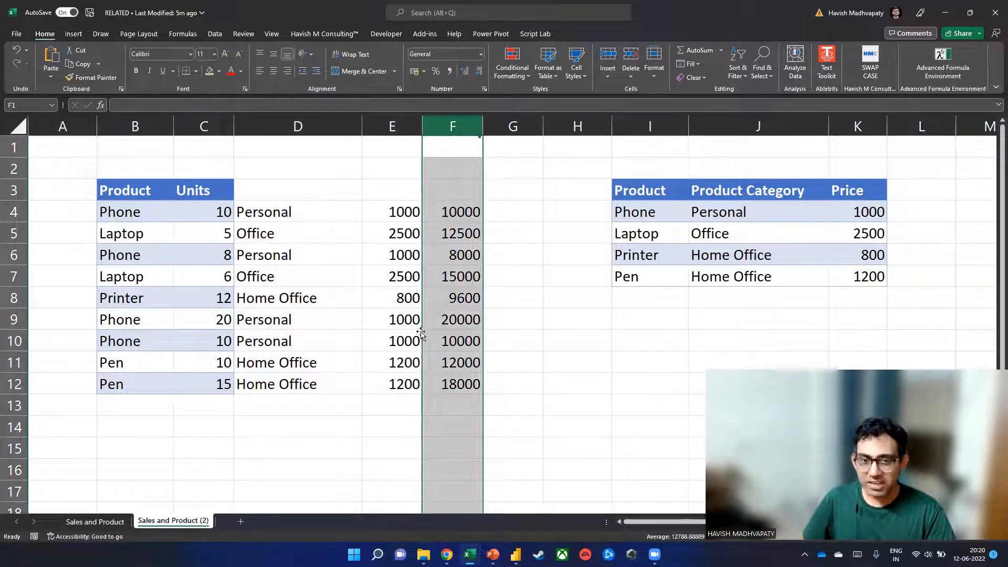
scroll(243, 394, "down", 2)
left_click(247, 387)
type("=")
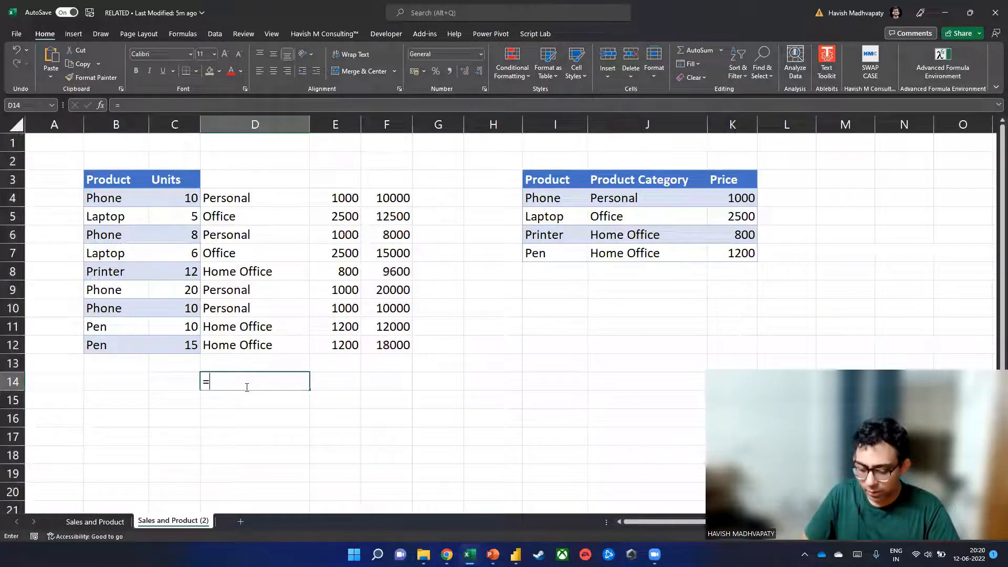
type("uniq")
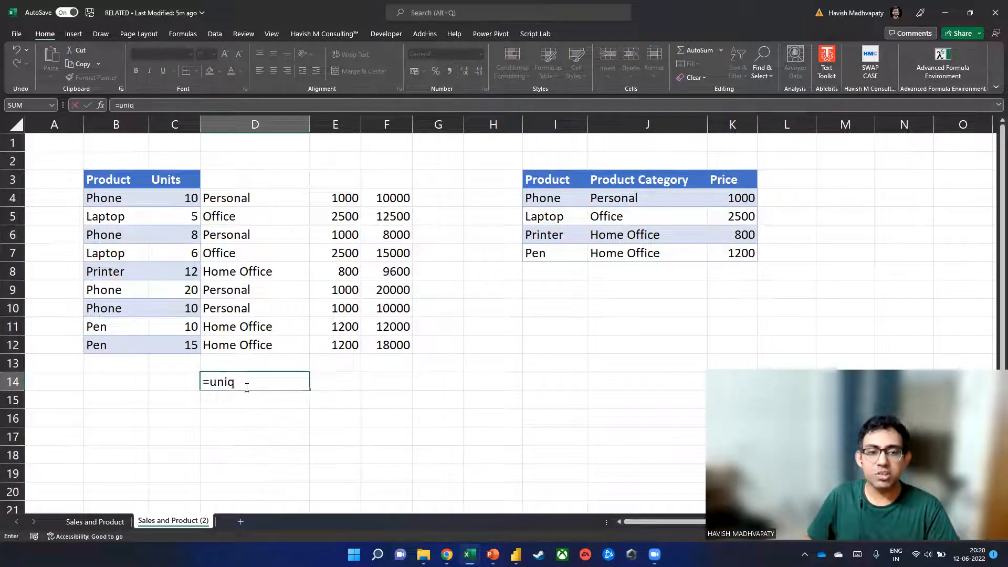
key("Right")
key("Right")
key("Up")
key("Down")
key("Left")
key("Left")
key("Delete")
Step: List the unique product categories from column D's data rows in cell J10 with the UNIQUE function
key("Right")
key("Up")
key("Right")
key("Up")
key("Right")
key("Right")
key("Up")
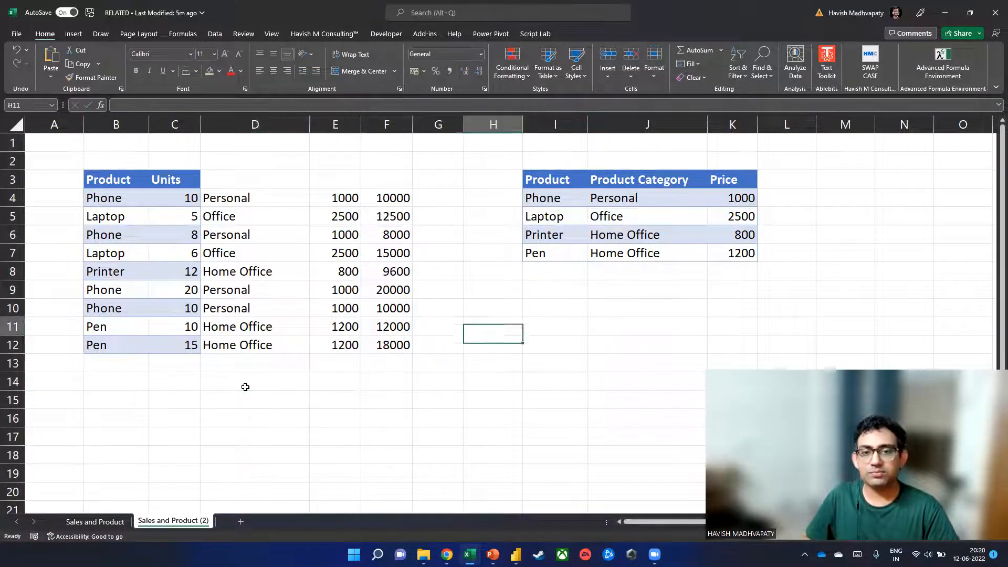
key("Right")
key("Right")
key("Up")
type("=uni")
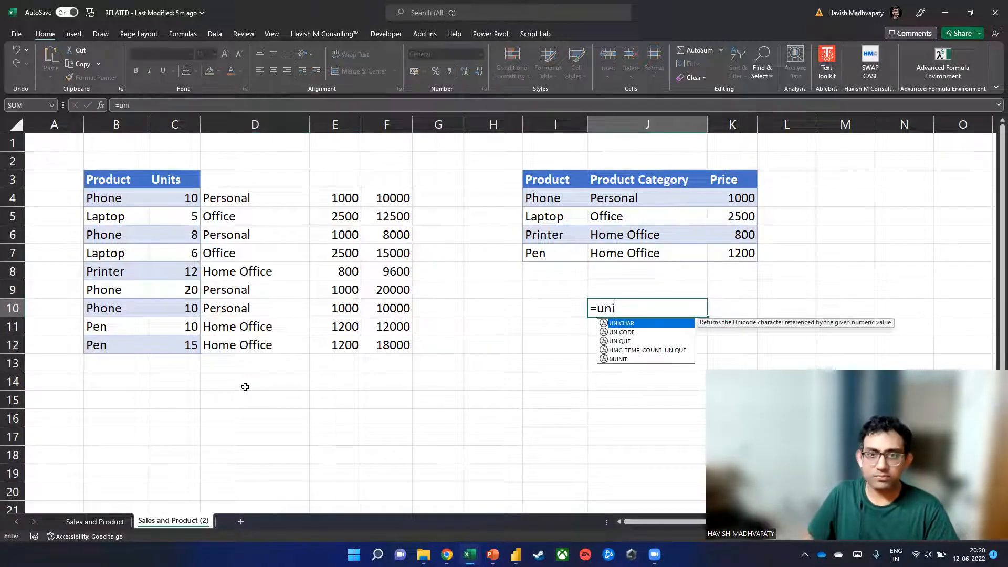
key("Down")
key("Down")
key("Tab")
key("Left")
key("Left")
key("Up")
key("Left")
key("Up")
key("Left")
key("Up")
key("Left")
key("Up")
key("Left")
key("Up")
key("Up")
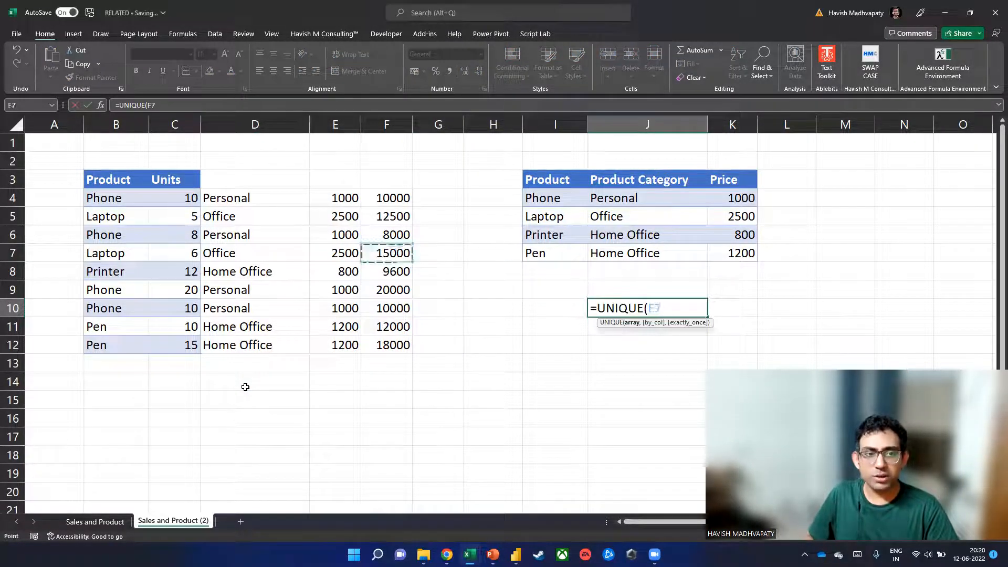
key("ctrl+shift+Down")
key("Return")
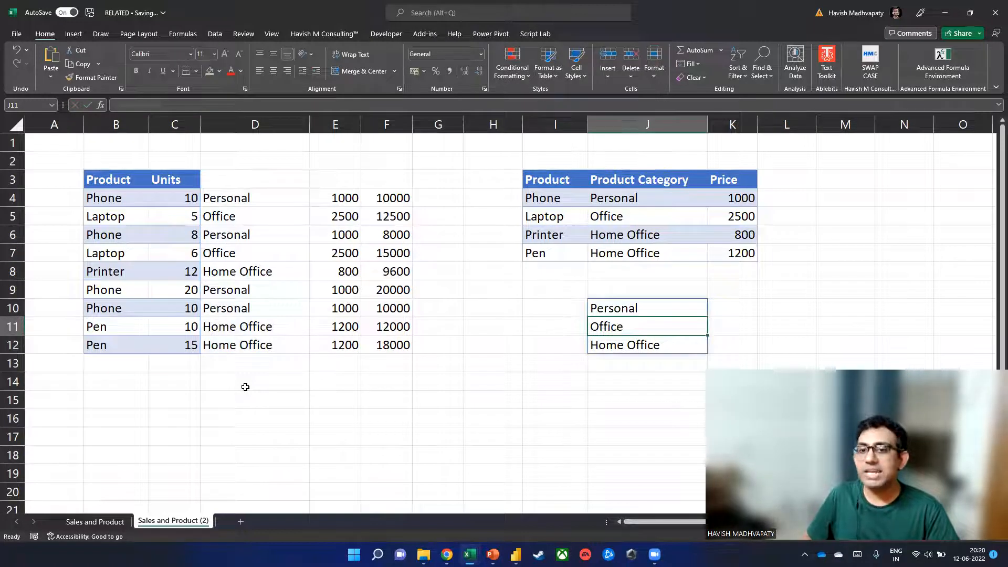
Step: Total the sales amounts per product category in cell K10 with =SUMIF(D:D,J10#,F:F)
key("Up")
key("Right")
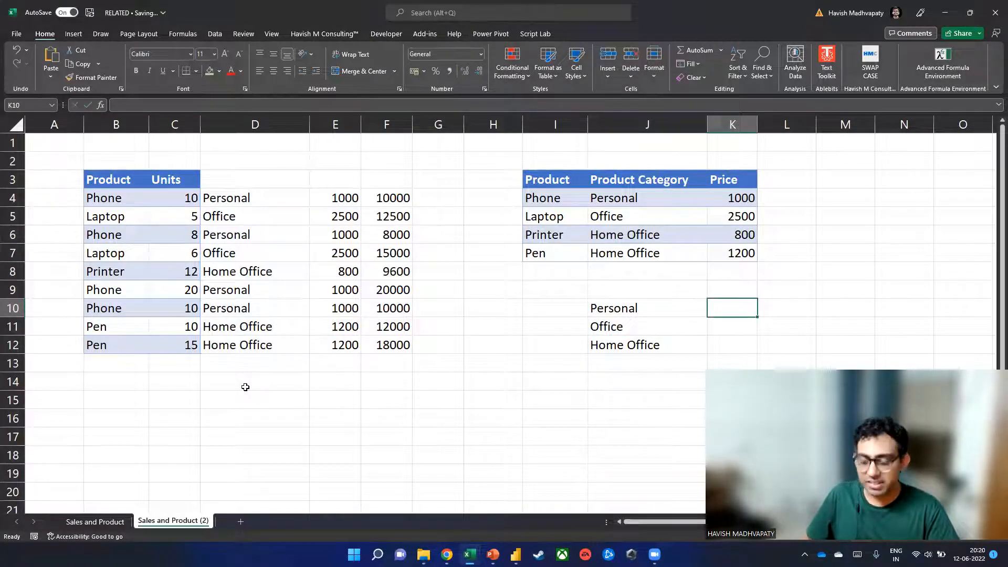
type("=sumif")
key("Tab")
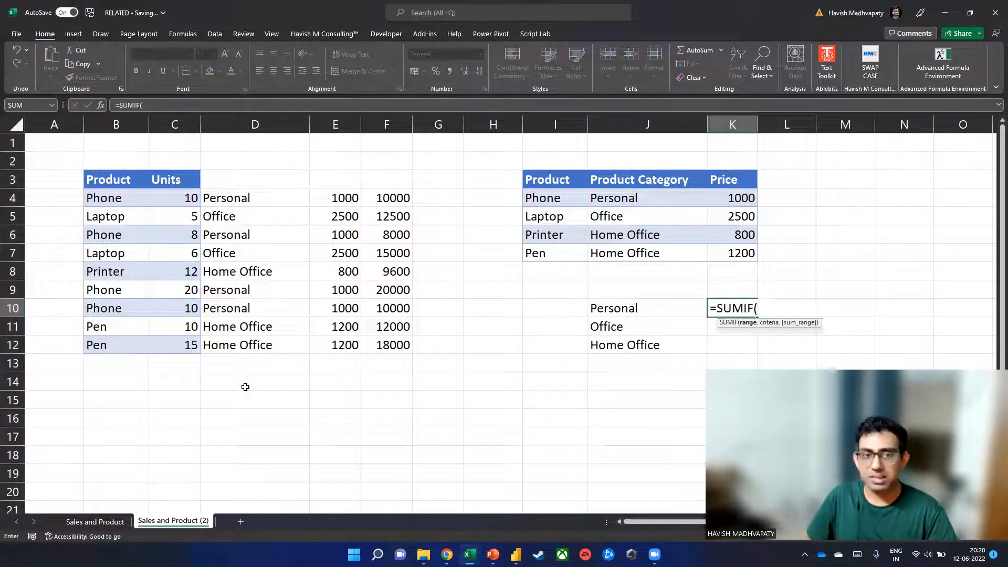
left_click(267, 125)
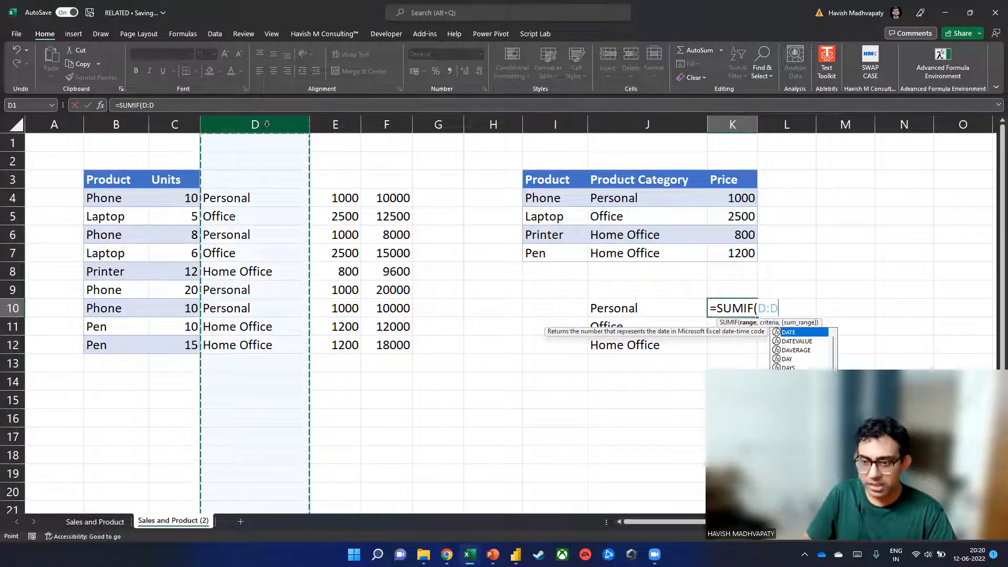
type(",")
left_click_drag(622, 307, 622, 348)
type(",")
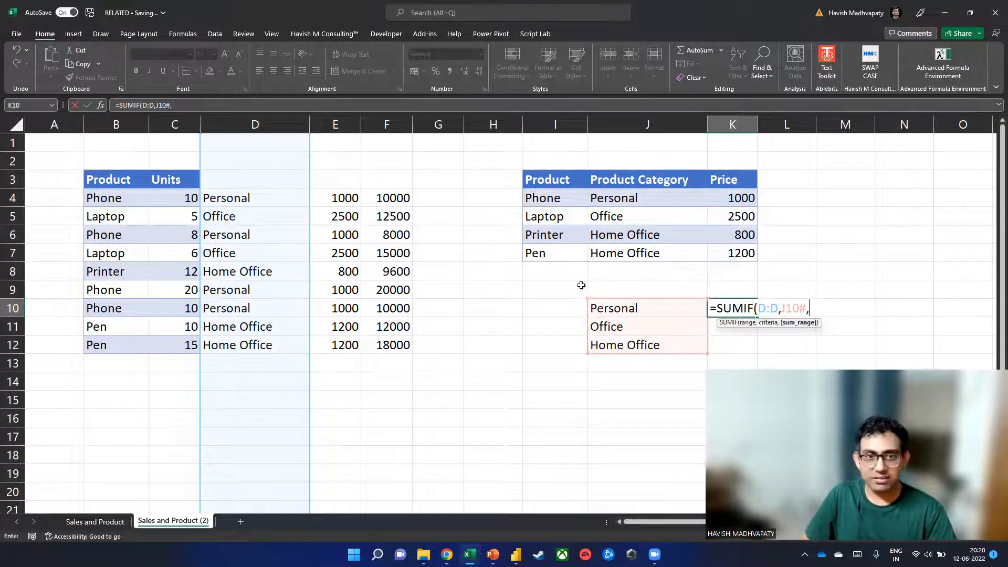
left_click(397, 124)
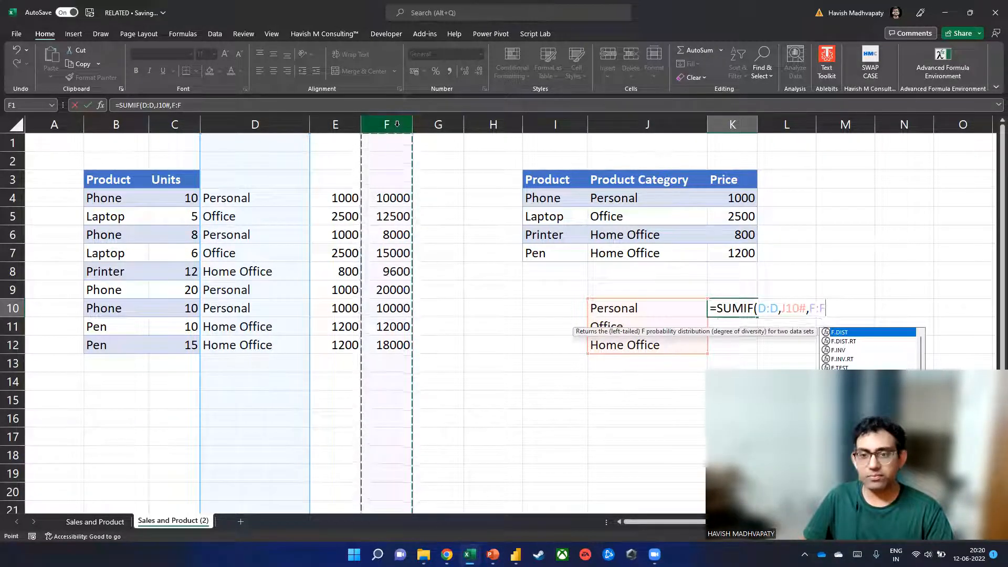
key("Return")
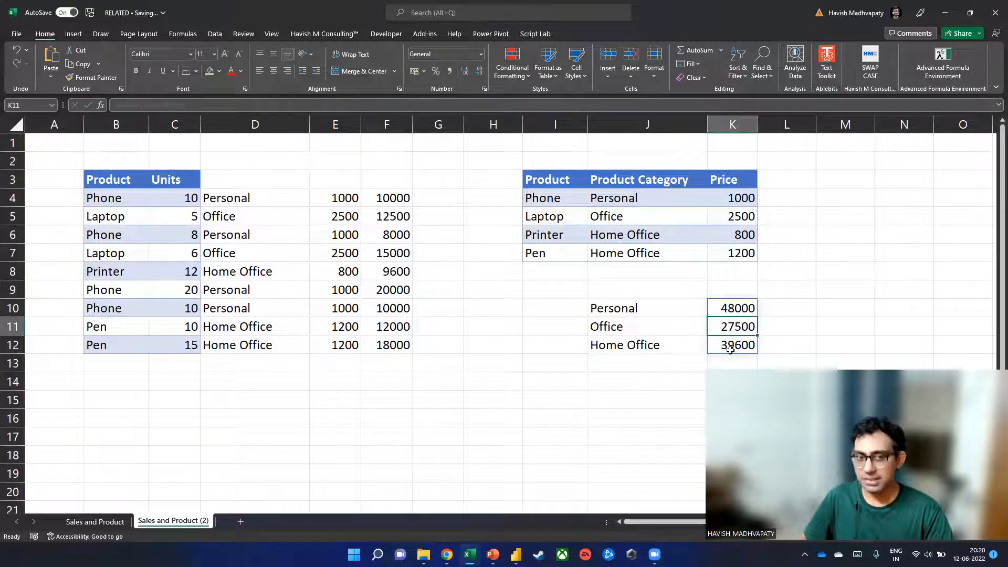
Step: List the unique products in cell J14 with =UNIQUE(B4:B12)
left_click(617, 381)
type("=u")
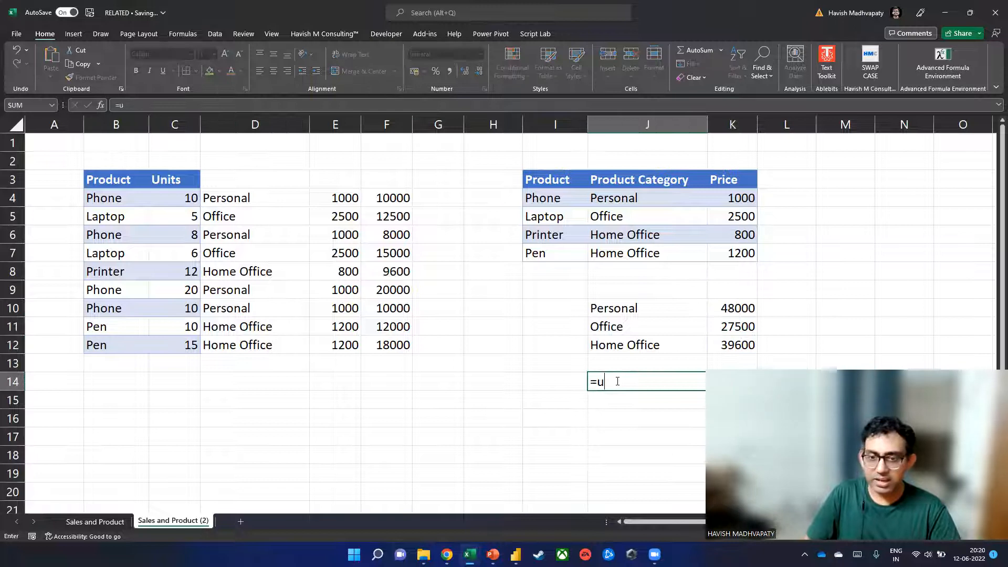
type("niQUE(")
key("Tab")
key("Up")
key("Up")
key("Left")
key("Left")
key("Up")
key("Up")
key("Left")
key("Left")
key("Left")
key("Left")
key("Left")
key("Left")
key("Up")
key("ctrl+Up")
key("Down")
key("ctrl+shift+Down")
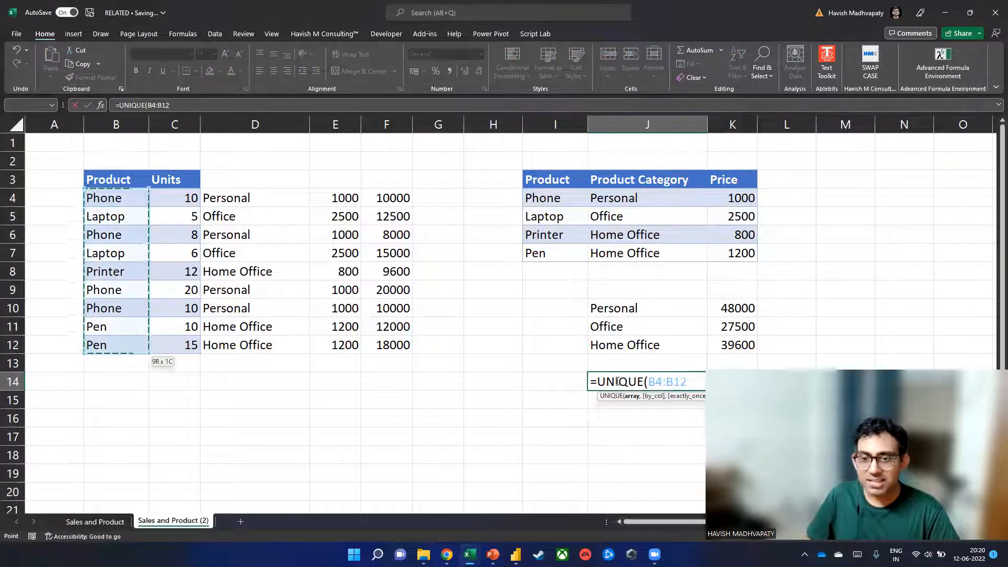
key("Return")
Step: Narrow column H and total the sales amounts per product in cell K14 with =SUMIF(B:B,J14#,F:F)
key("Up")
key("Right")
key("Up")
key("Down")
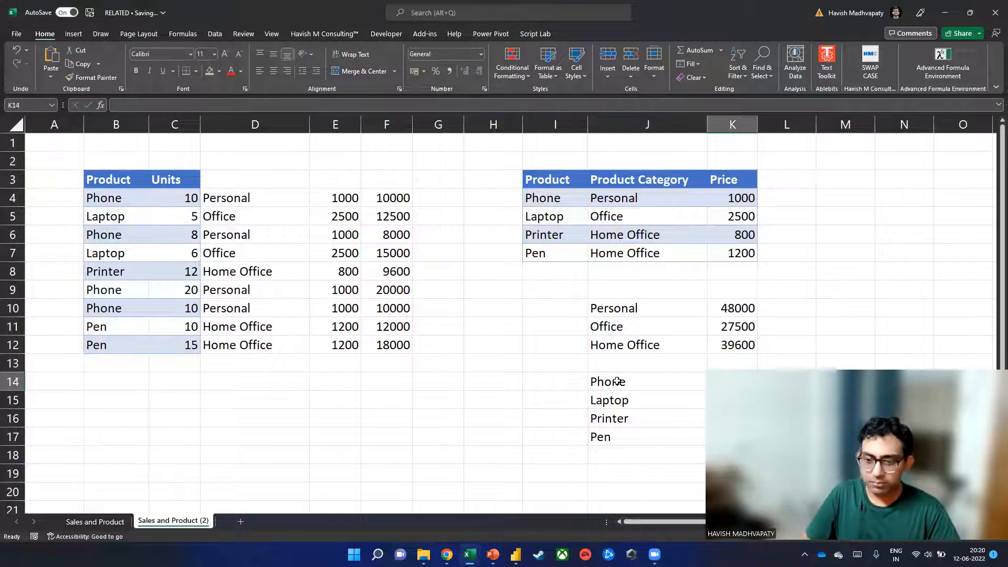
left_click_drag(523, 125, 478, 125)
type("=SUMIF(")
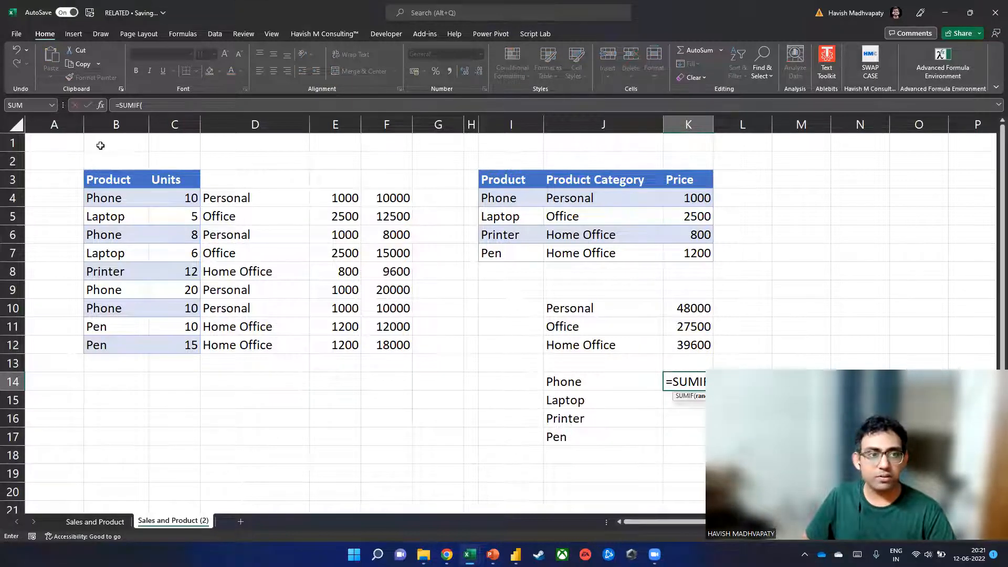
left_click(108, 121)
type(",")
left_click_drag(580, 382, 584, 439)
type(",")
left_click(376, 124)
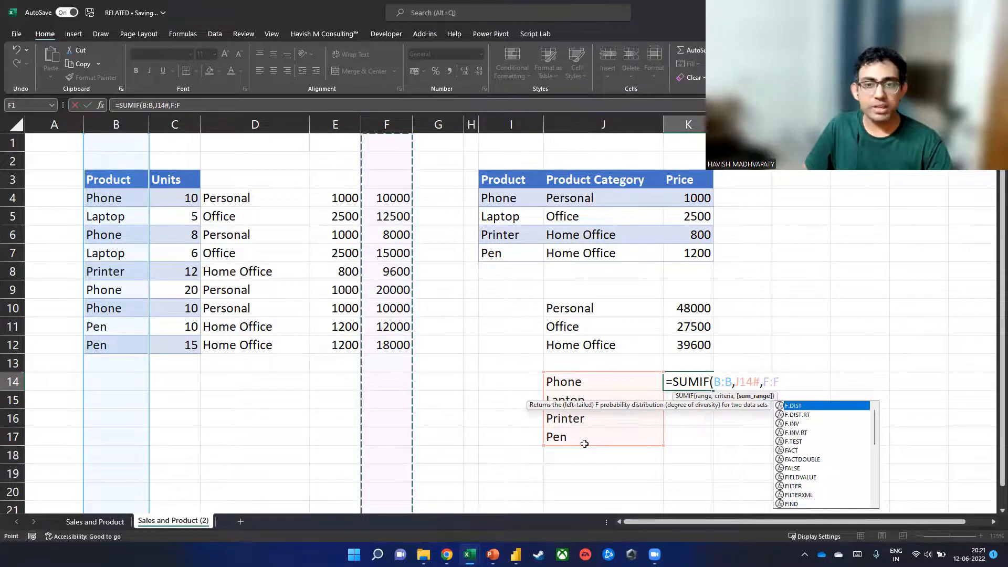
key("ctrl+Return")
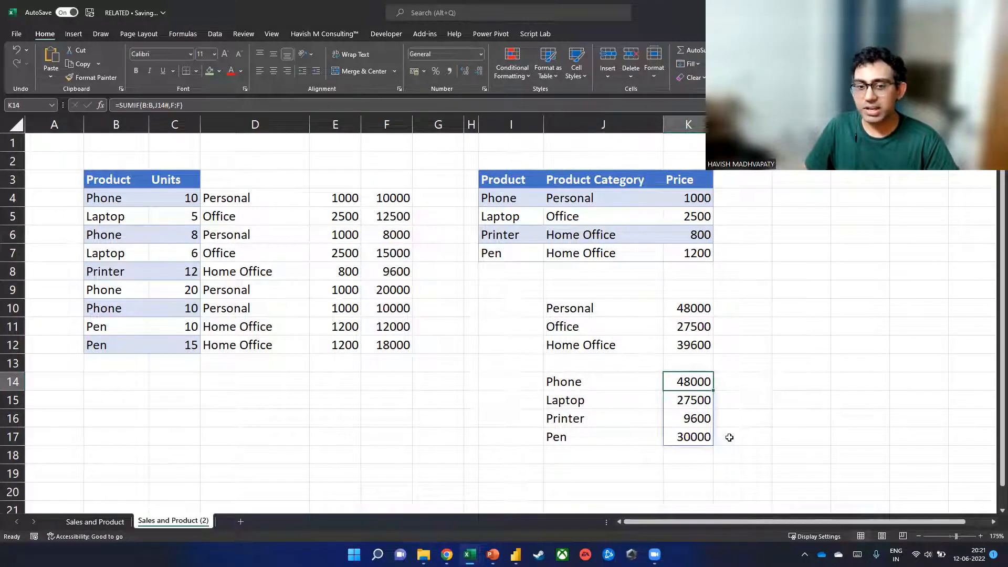
Step: Compare the per-product totals in Excel with the Total Sales table in Power BI Desktop, ending in Power BI
key("Down")
key("Down")
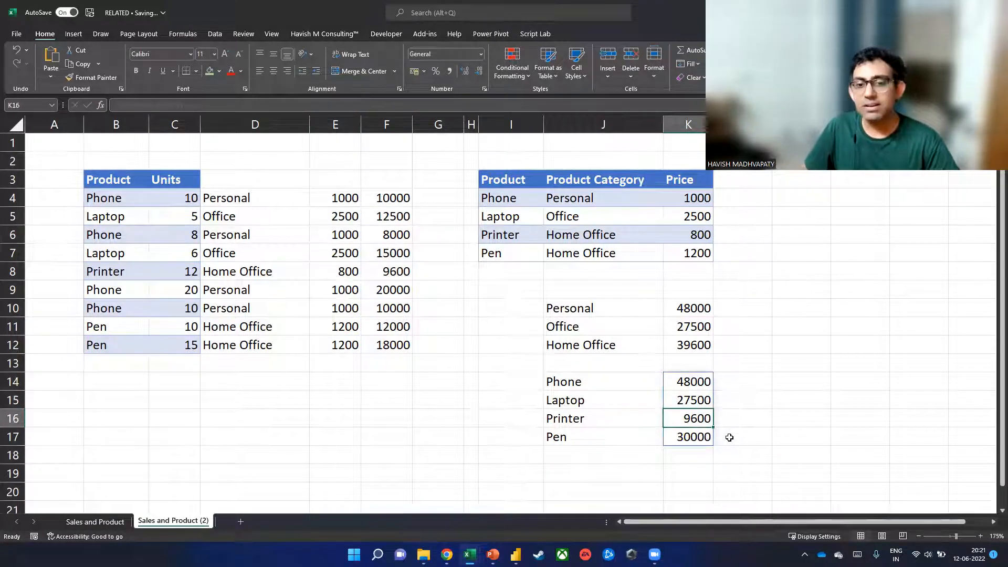
key("Down")
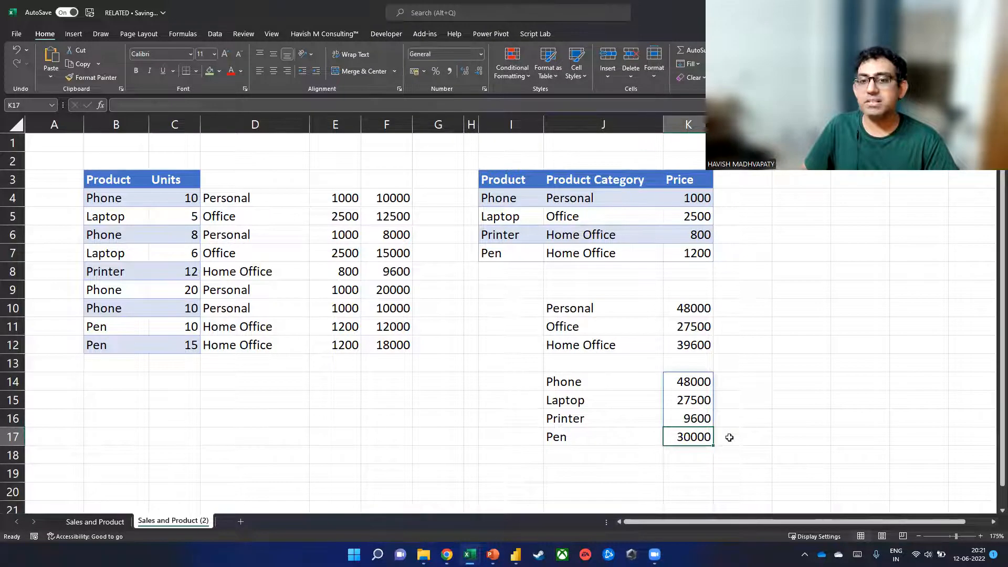
key("super+Tab")
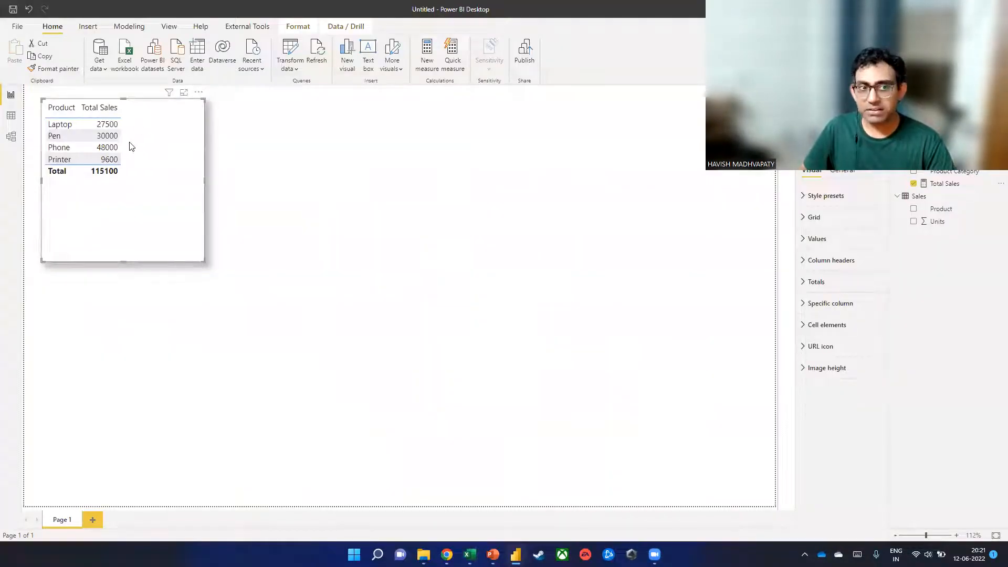
key("alt+Tab")
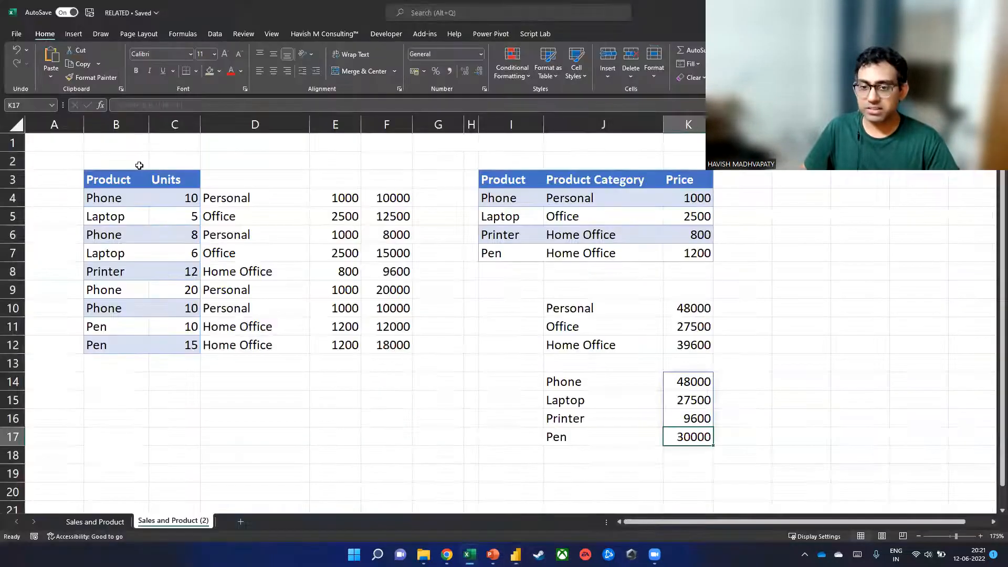
key("alt+Tab")
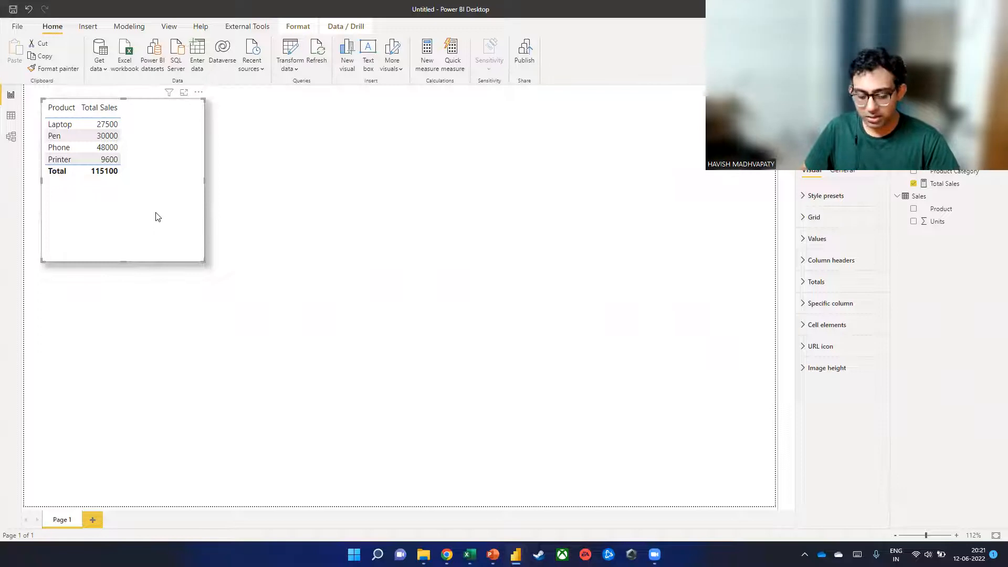
Step: Duplicate the Product table visual beside the original and replace its Product column with Product Category, placed before Total Sales
key("ctrl+c")
key("ctrl+v")
left_click_drag(162, 227, 344, 211)
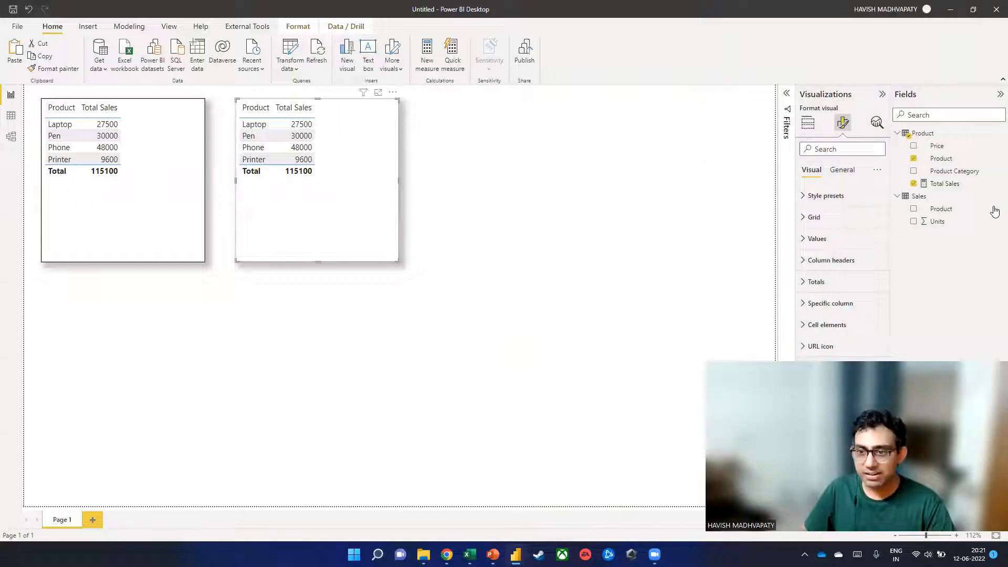
left_click(914, 170)
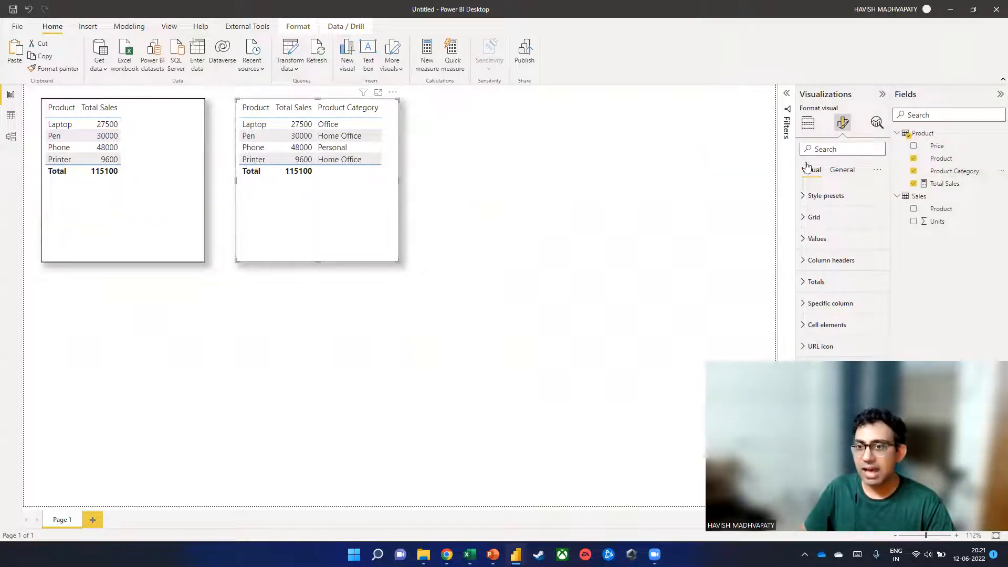
left_click(808, 123)
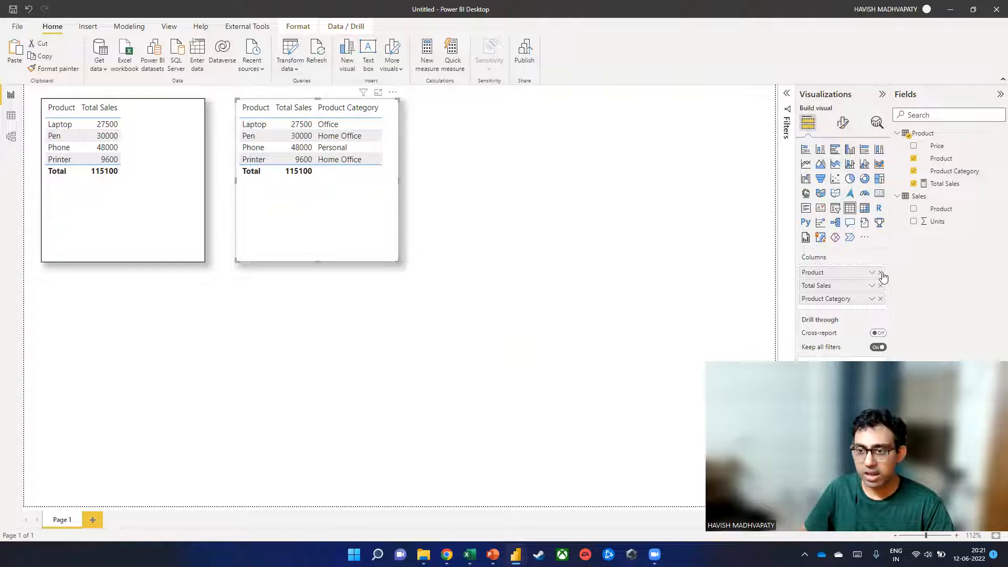
left_click(881, 272)
left_click_drag(844, 286, 837, 270)
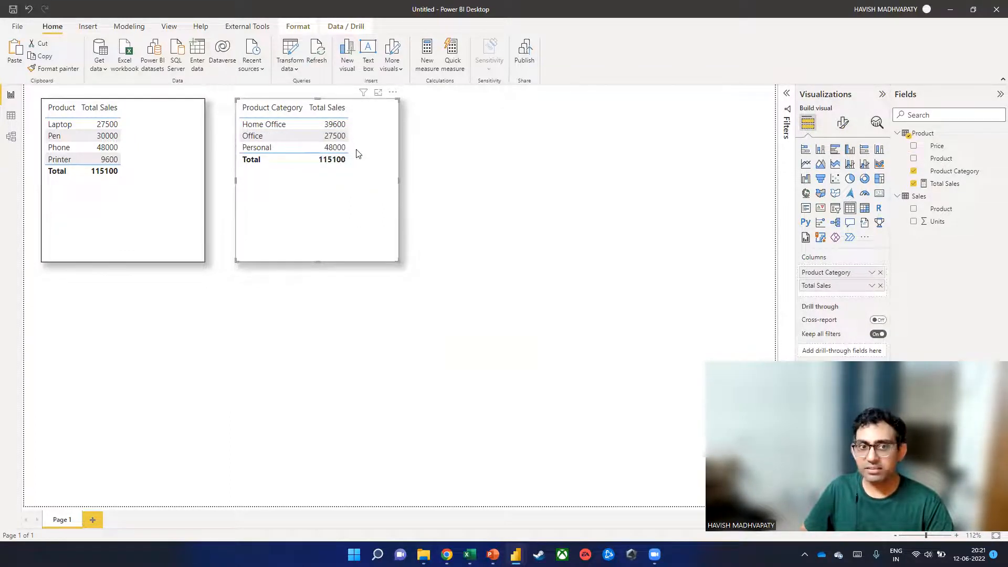
Step: Compare the Excel SUMIF totals per category in K10:K12 with the Power BI category table, ending in Power BI
key("alt+Tab")
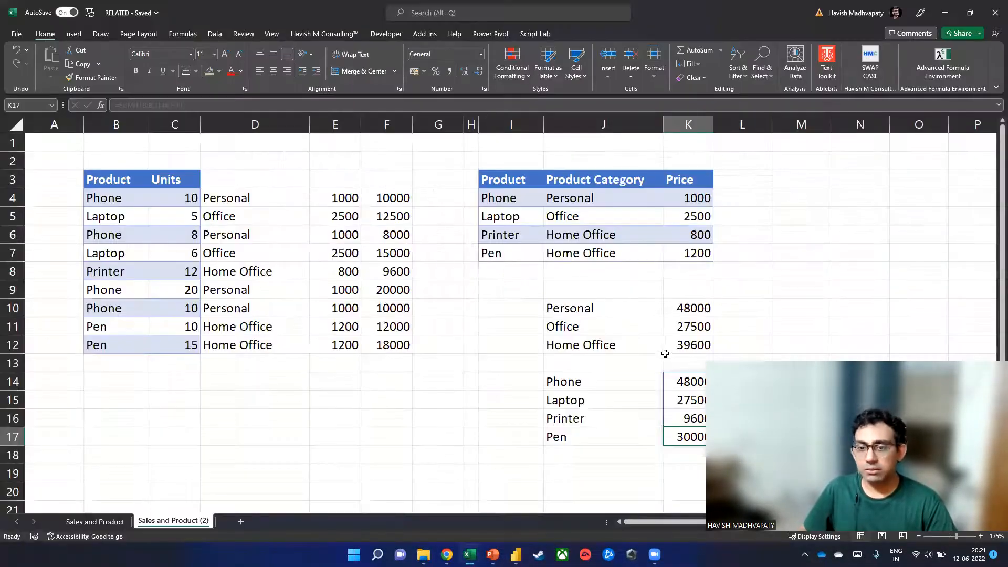
left_click(673, 348)
left_click(678, 327)
left_click(676, 313)
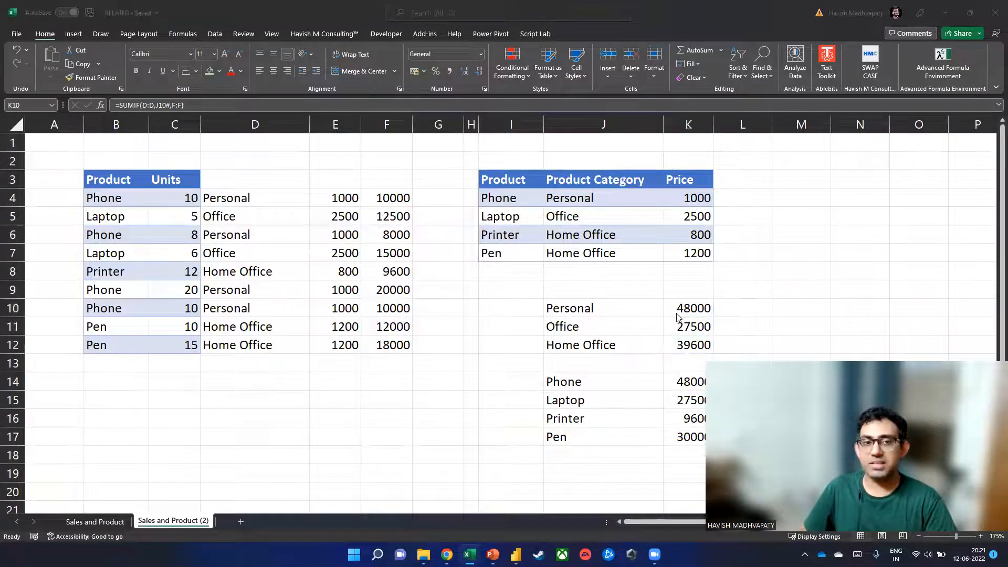
key("alt+Tab")
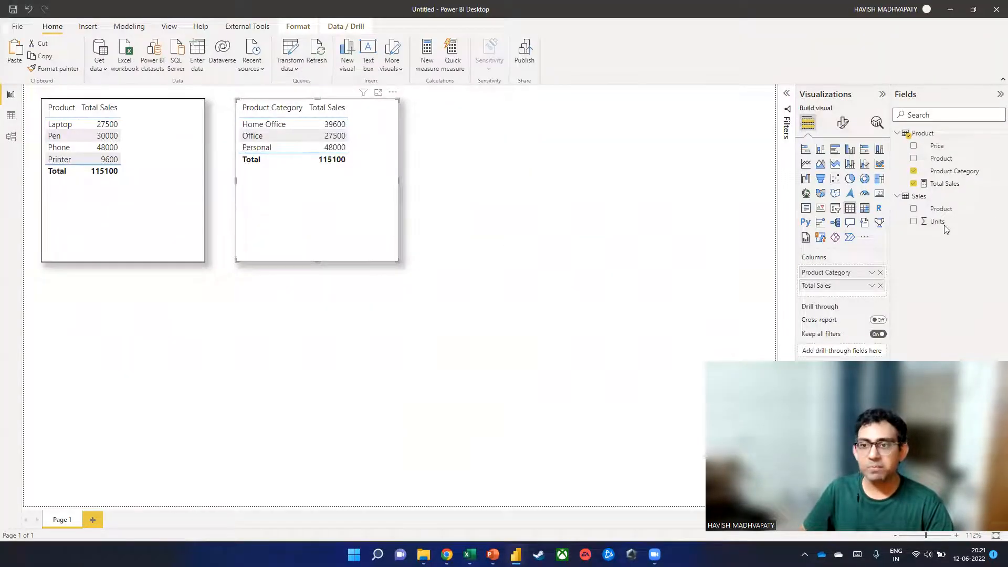
Step: Review the Total Sales measure's formula and the Product and Sales table data, ending in the report view
left_click(950, 184)
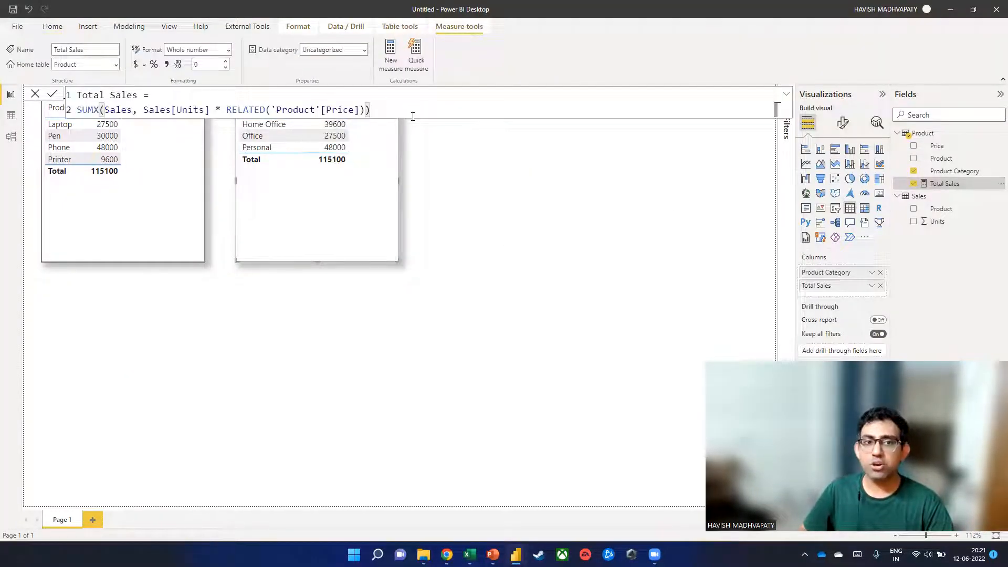
scroll(413, 117, "up", 1)
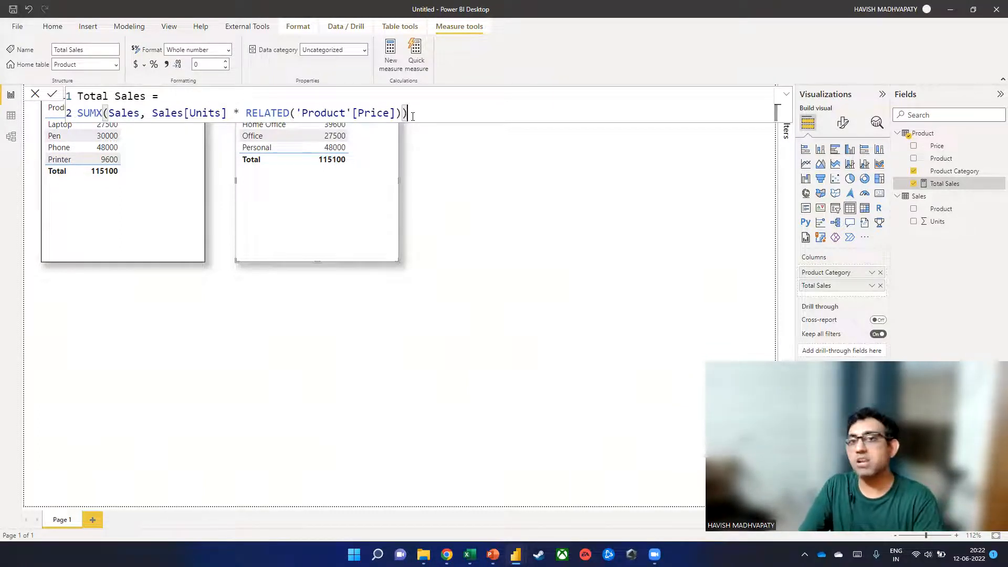
left_click(11, 116)
left_click(131, 112)
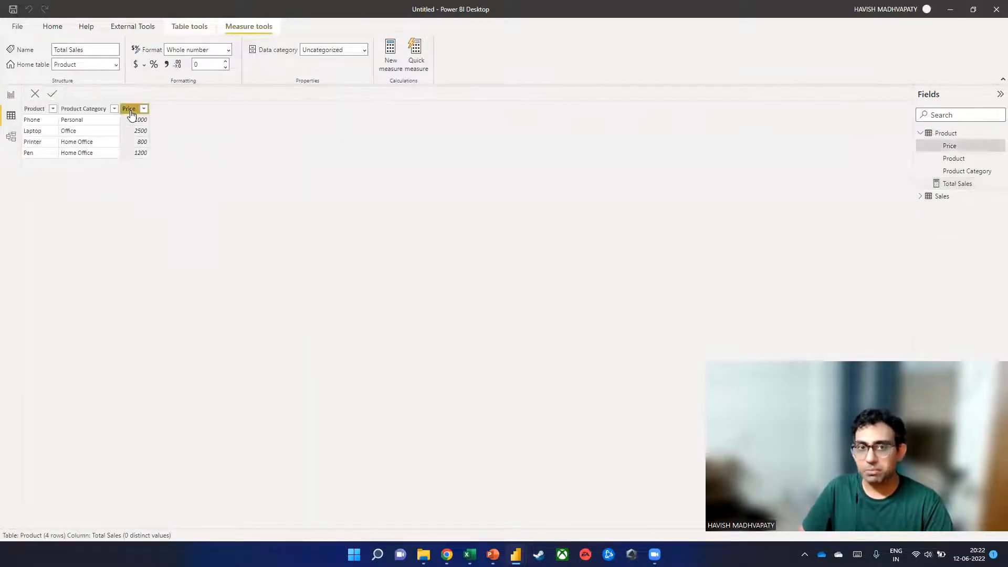
left_click(943, 198)
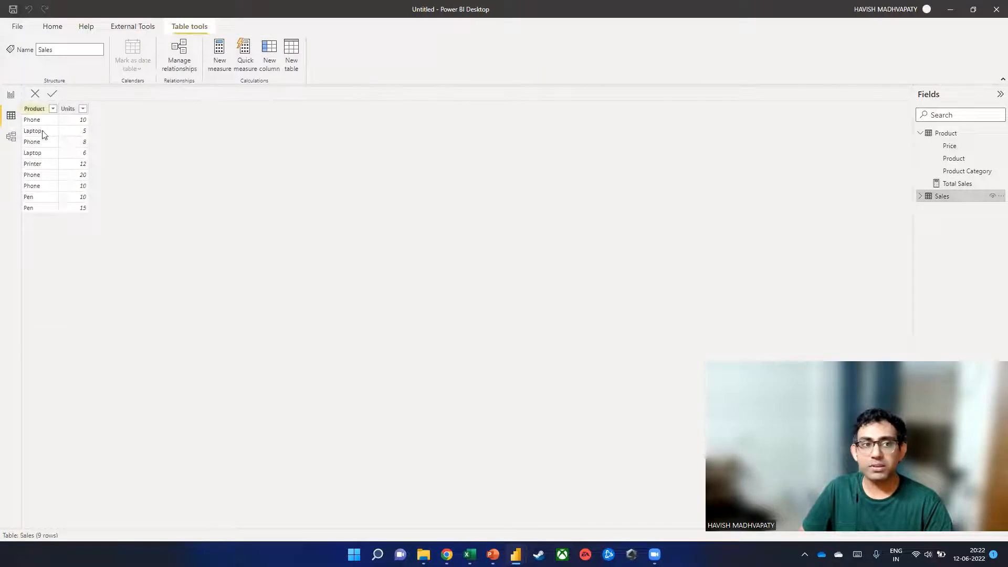
left_click(13, 100)
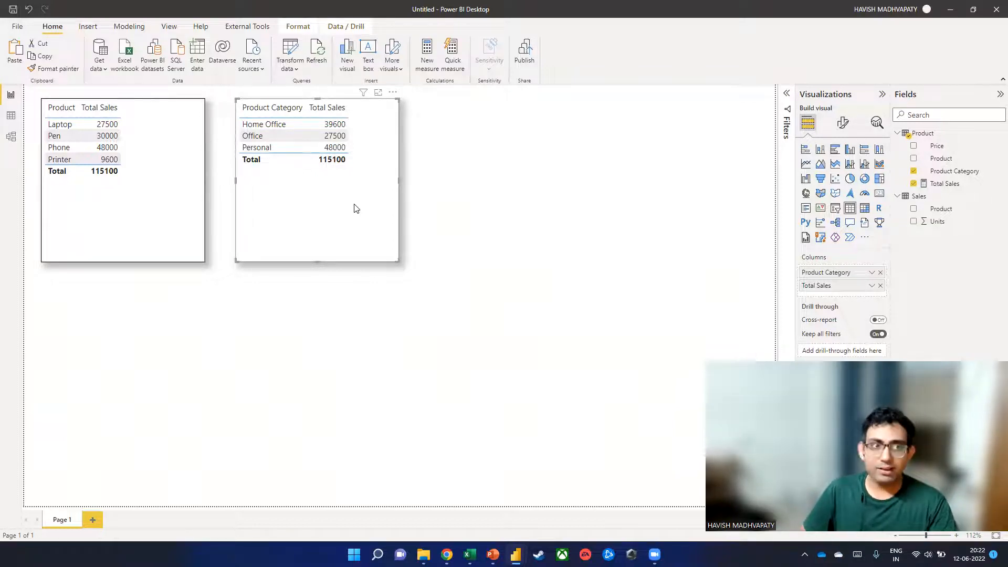
Step: Examine the Product–Sales relationship in the model diagram, enlarging the Product table card to show all its fields, and return to the report
left_click(11, 137)
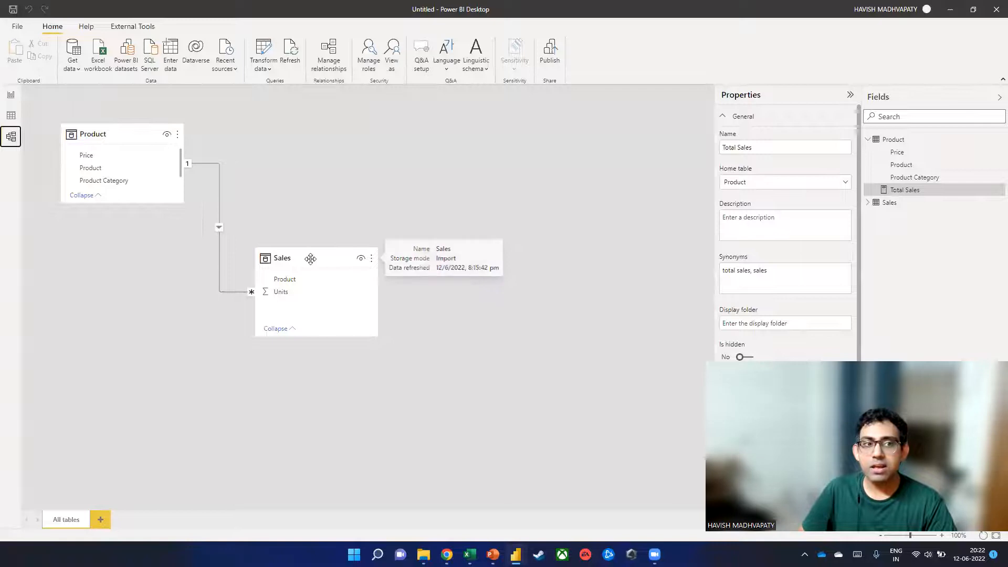
left_click(124, 129)
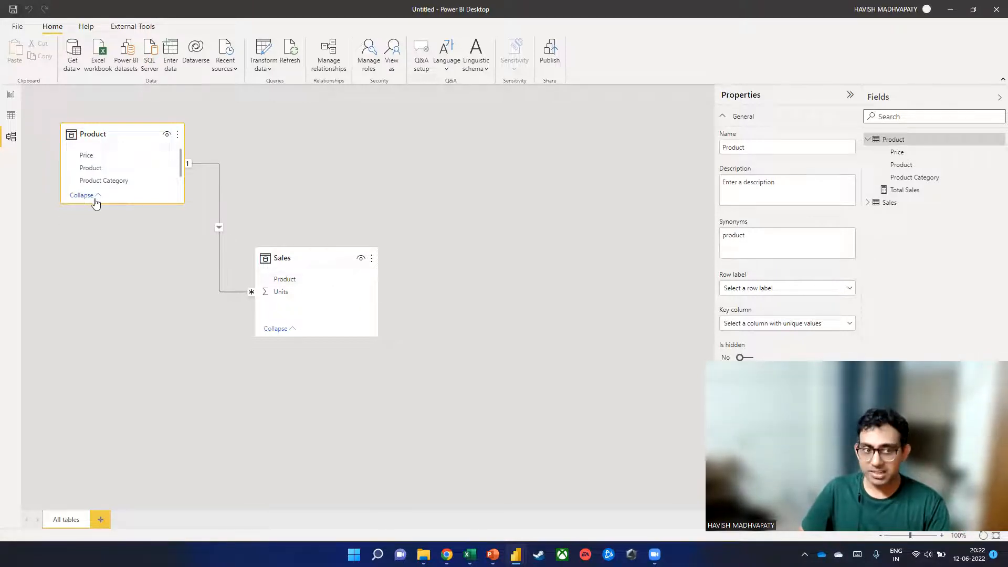
left_click_drag(95, 203, 94, 224)
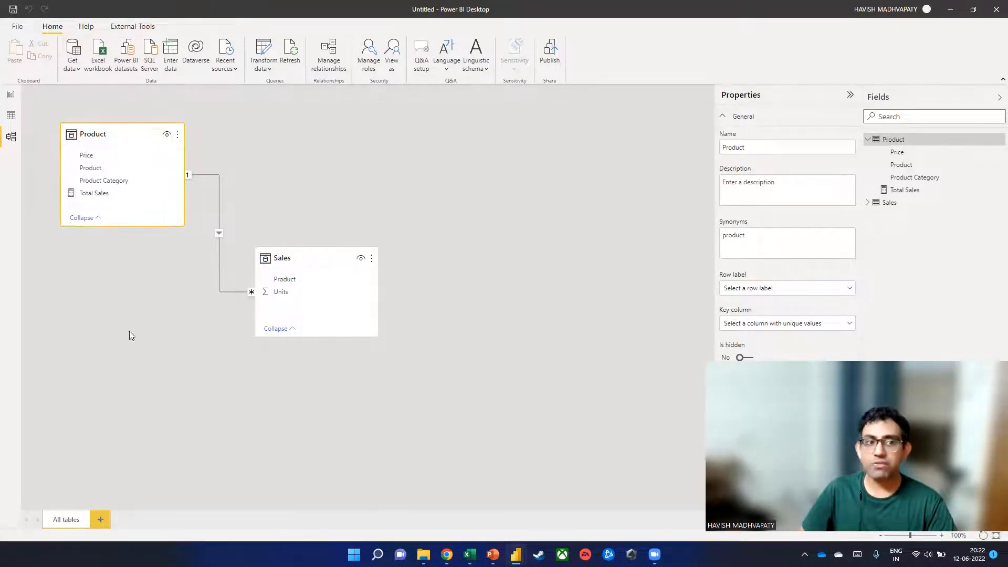
left_click(111, 182)
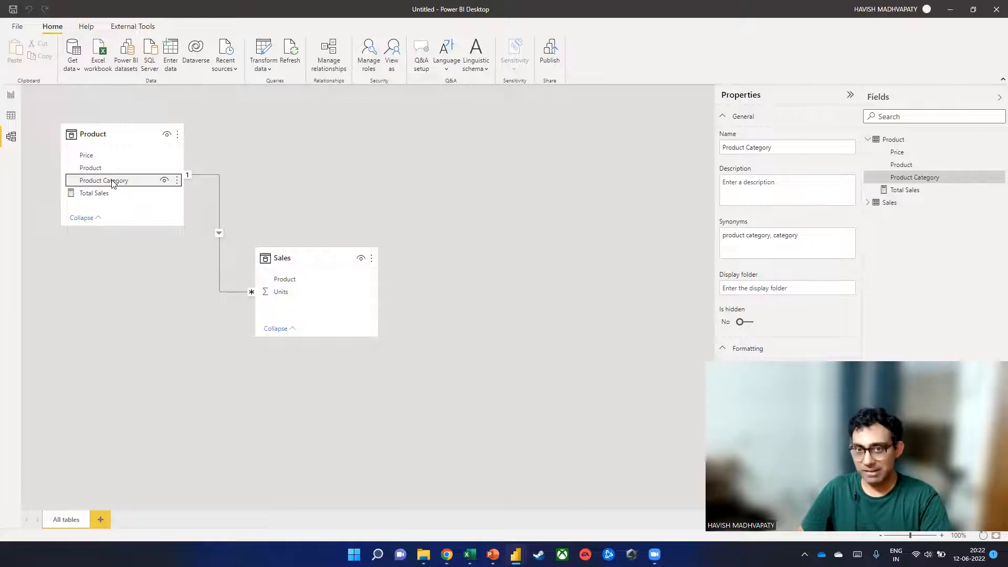
left_click(10, 95)
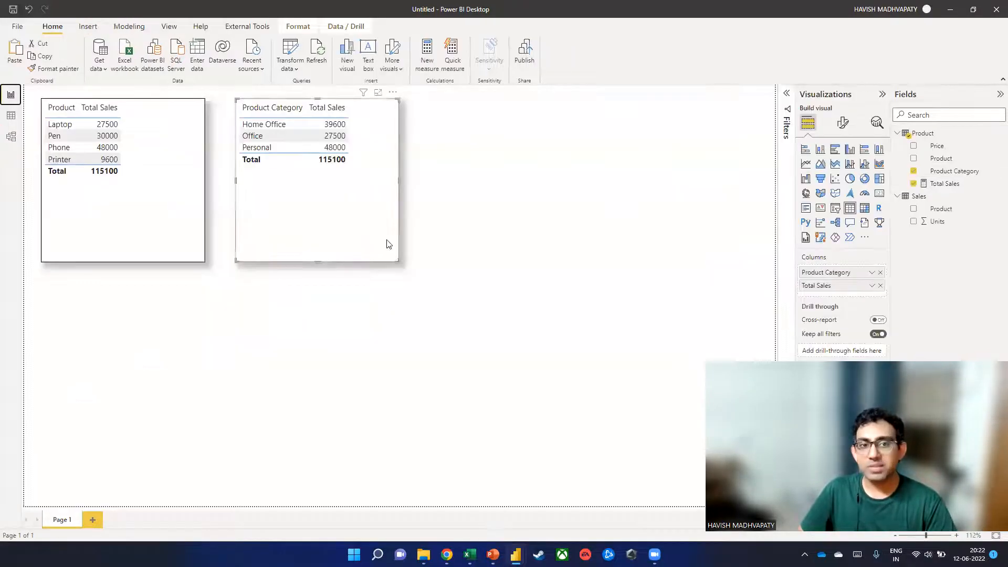
Step: Duplicate the Product Category table visual and place the copy beside it as a third table
key("ctrl+c")
key("ctrl+v")
left_click_drag(376, 250, 536, 247)
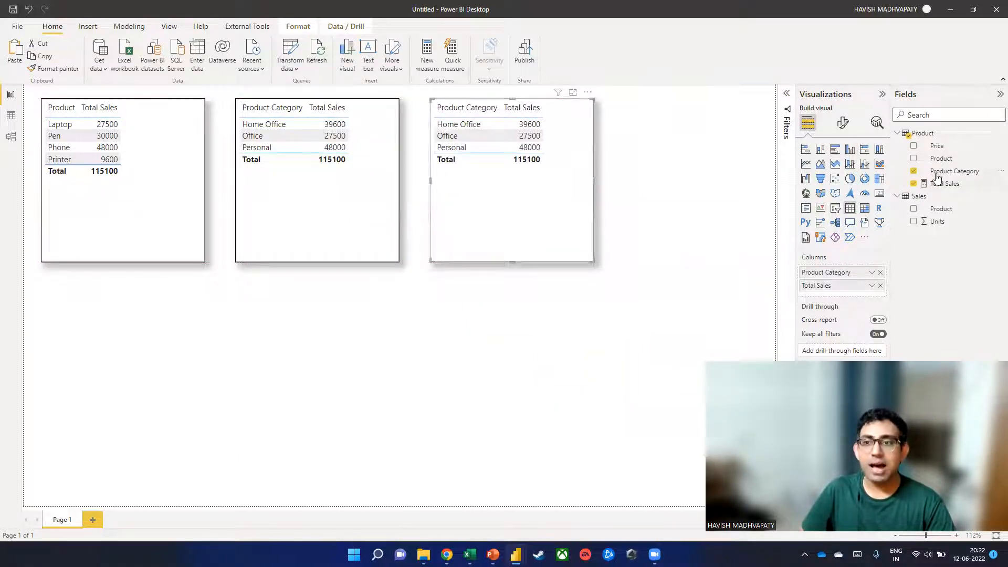
Step: Replace Product Category in the third table visual, trying the Sales table's Product field and settling on the Product table's Product field
left_click(880, 272)
left_click_drag(942, 211, 835, 271)
left_click(881, 270)
left_click_drag(933, 160, 831, 271)
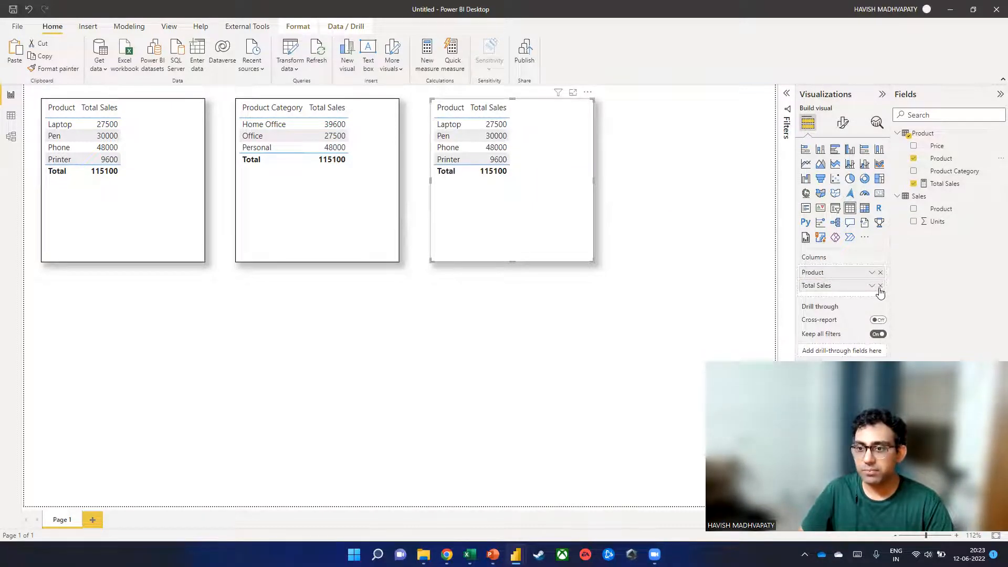
Step: Replace Total Sales with Price in the third table visual and summarize it as Count
left_click(880, 285)
left_click_drag(937, 148, 840, 279)
left_click(871, 286)
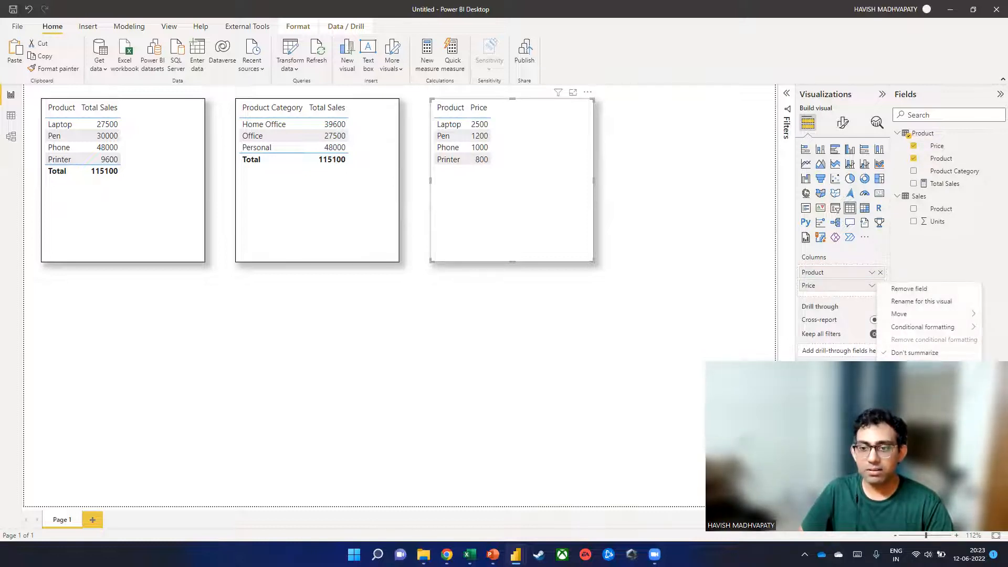
left_click(900, 428)
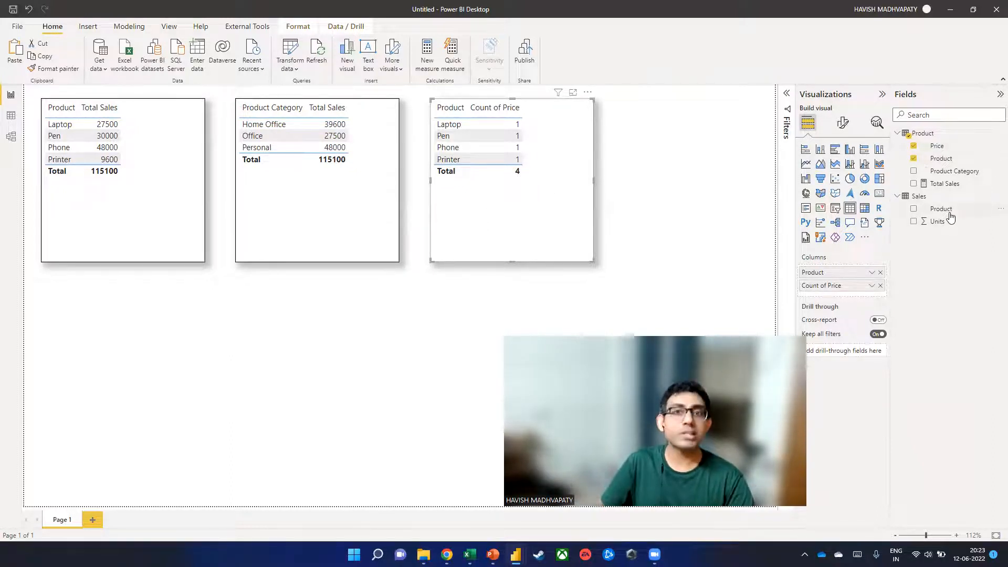
Step: Swap the third table visual's fields for Product and Units from the Sales table, with Units summarized as Count
left_click(881, 273)
left_click_drag(940, 209, 843, 268)
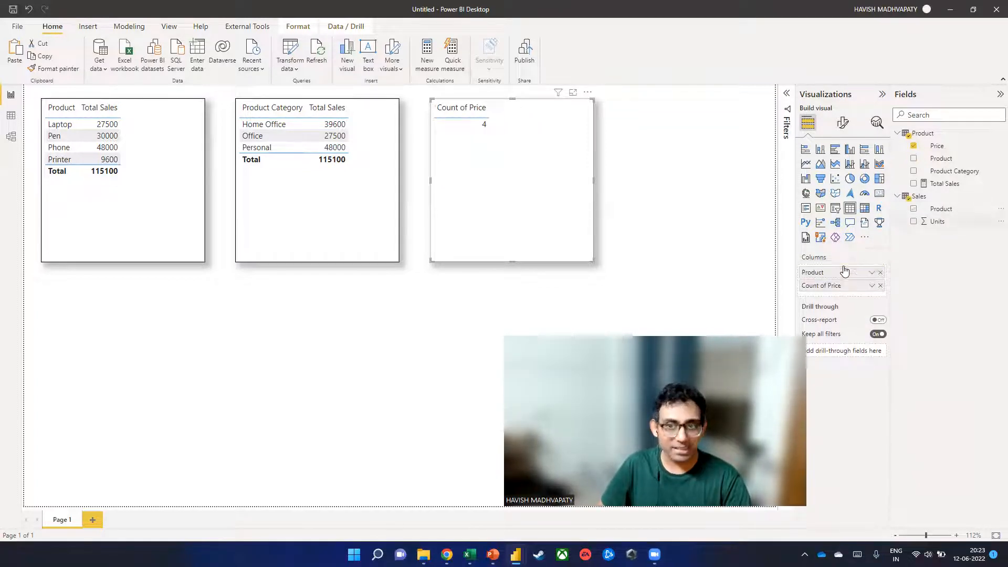
left_click(881, 286)
left_click_drag(937, 221, 845, 283)
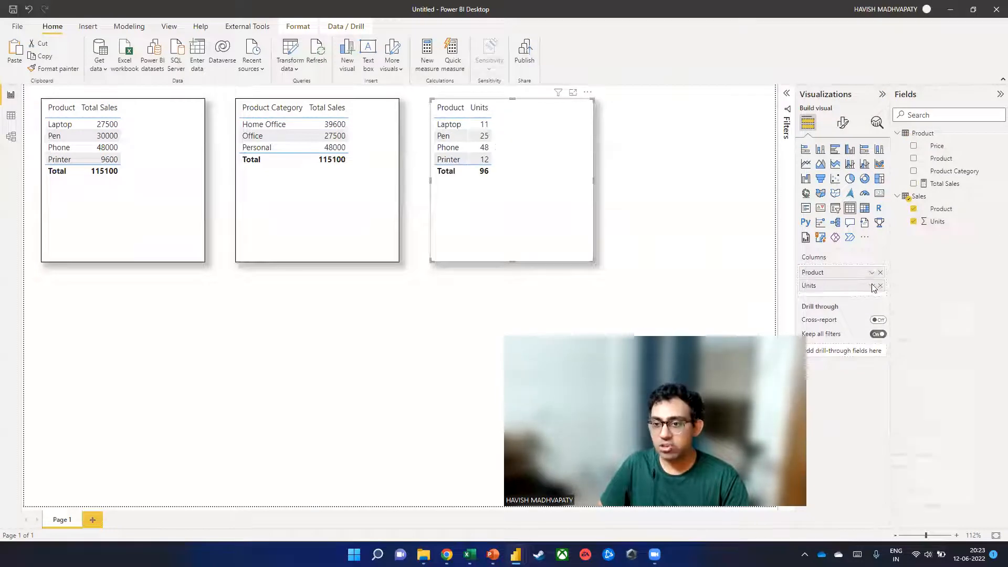
left_click(871, 286)
left_click(904, 439)
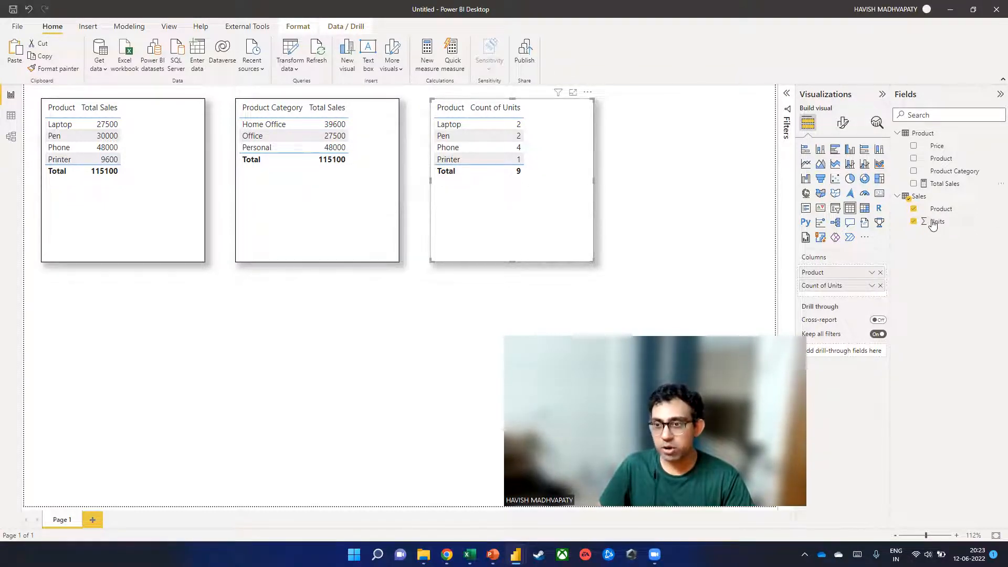
Step: Replace the Sales table's Product field with Product Category from the Product table in the Count of Units visual
left_click(914, 210)
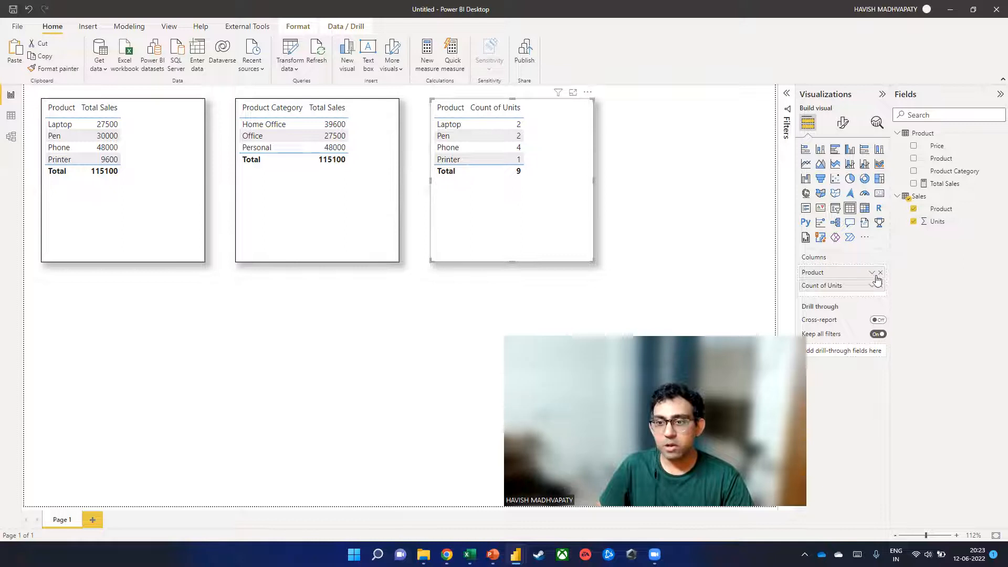
left_click_drag(945, 174, 866, 272)
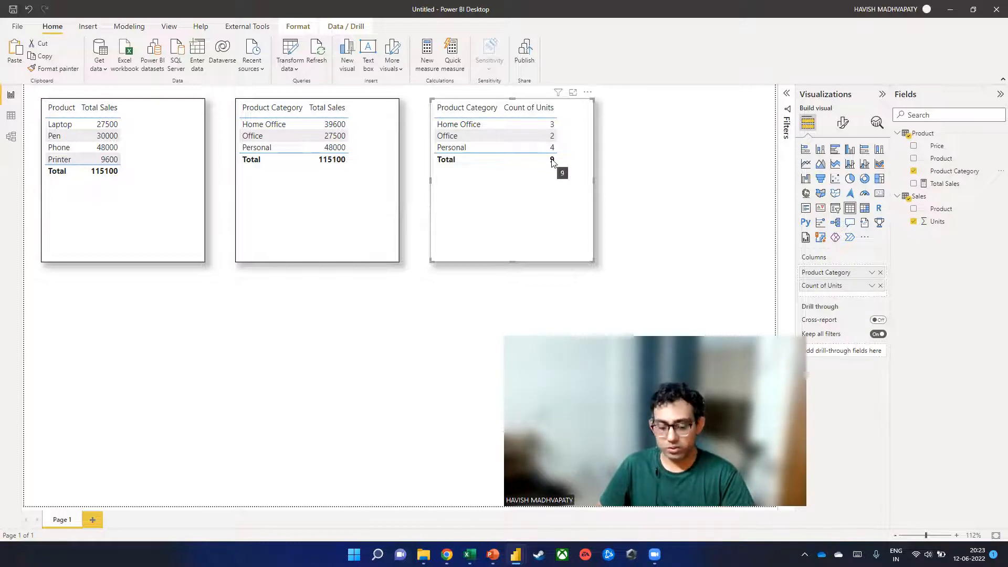
Step: Check the Count of Units per category against the Units, Pen and Printer rows in the RELATED workbook in Excel, ending in Power BI
key("alt+Tab")
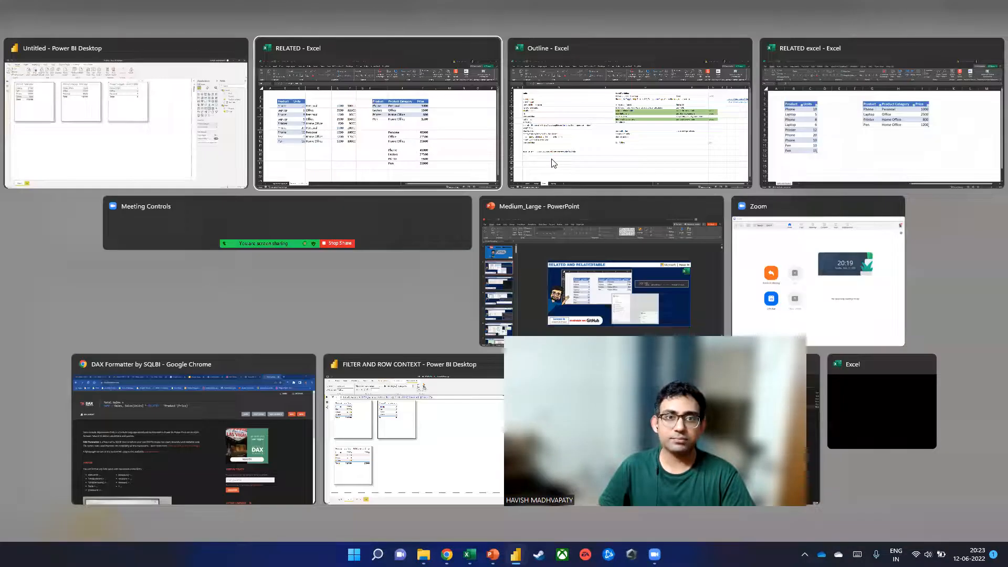
key("alt+Tab")
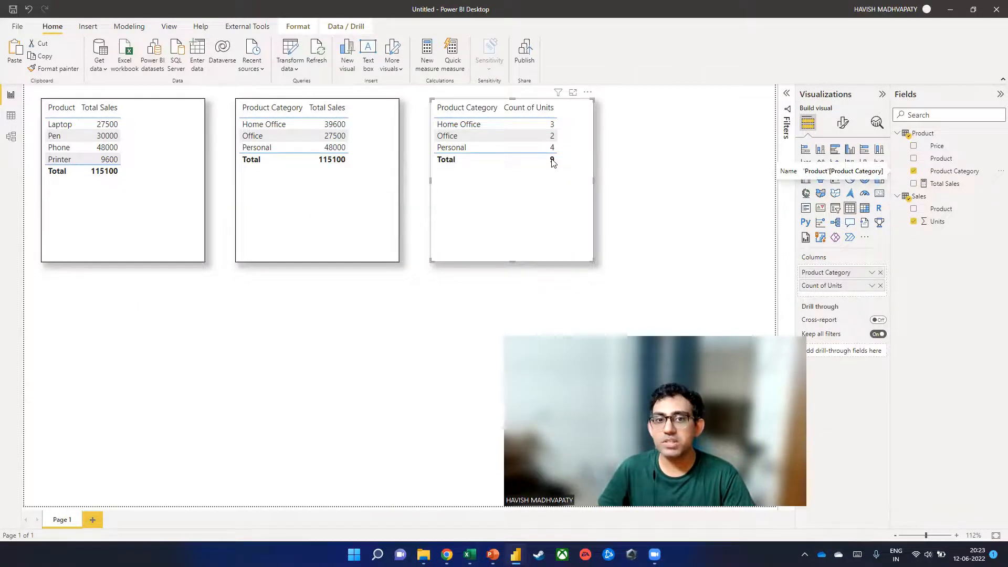
key("alt+Tab")
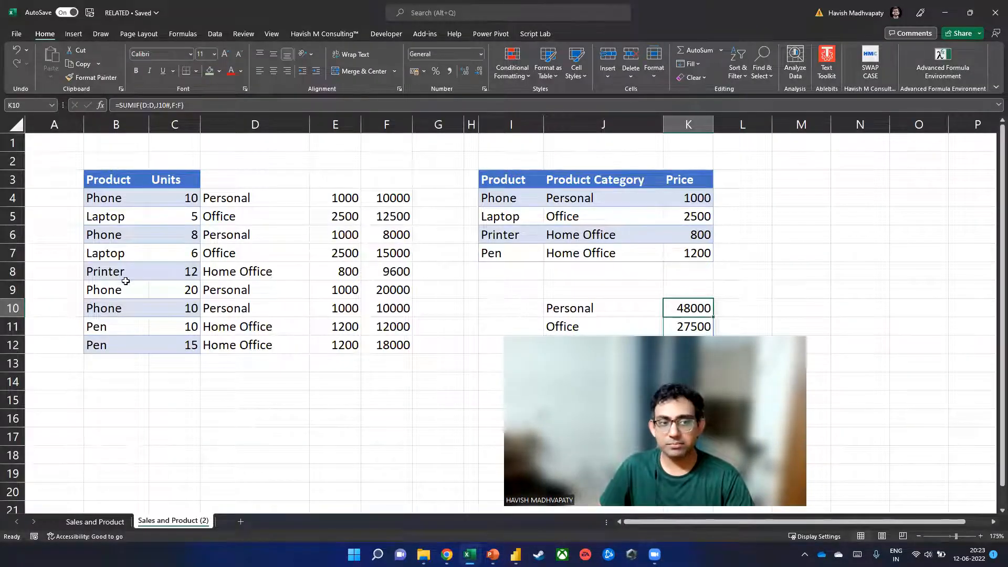
left_click(586, 203)
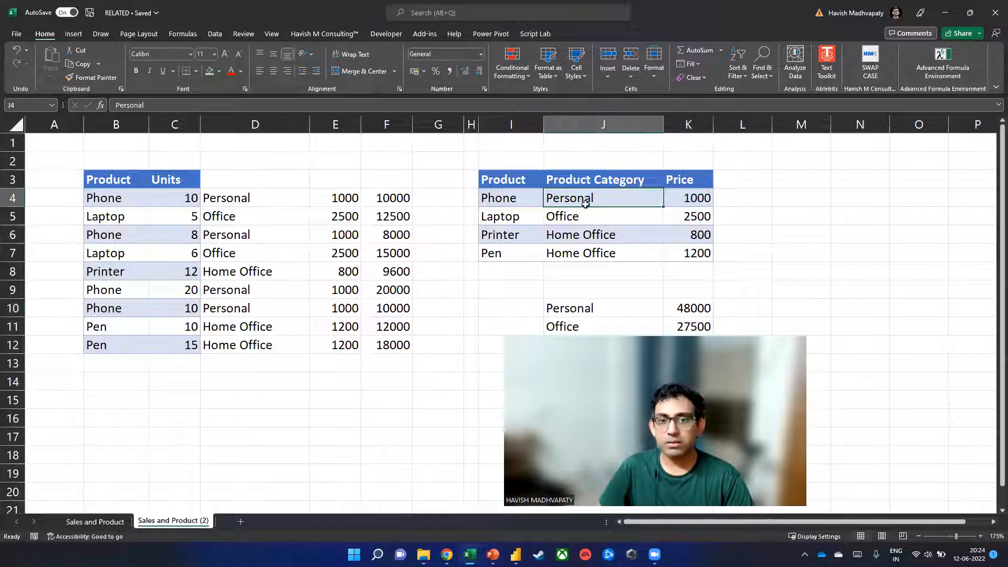
left_click_drag(180, 197, 171, 337)
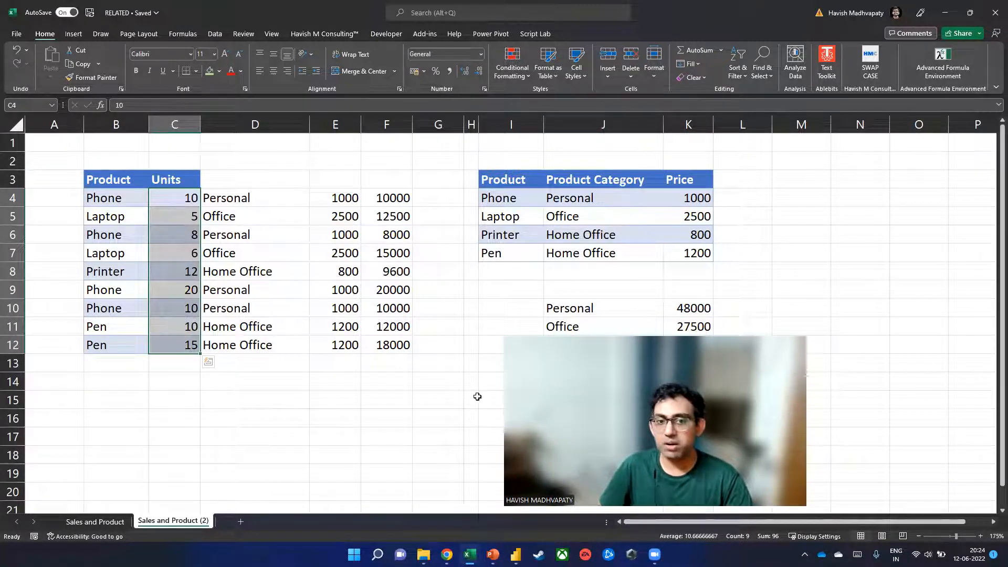
left_click_drag(112, 324, 108, 343)
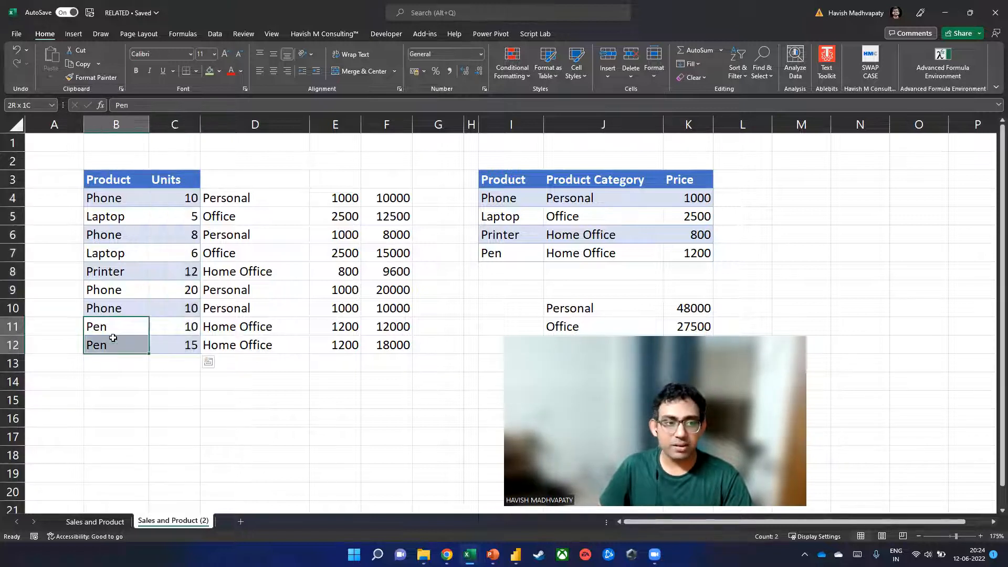
left_click(123, 273, "ctrl")
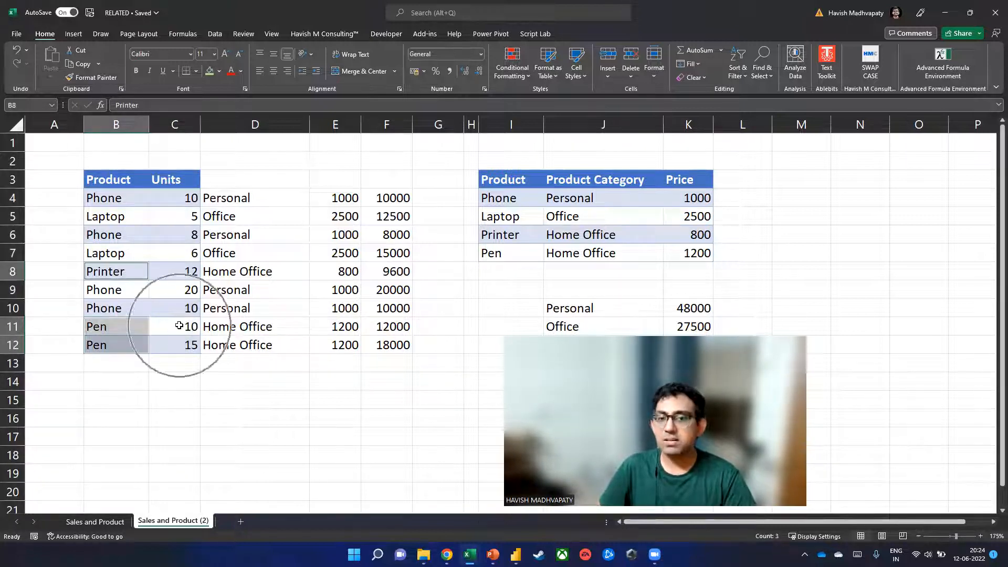
key("alt+Tab")
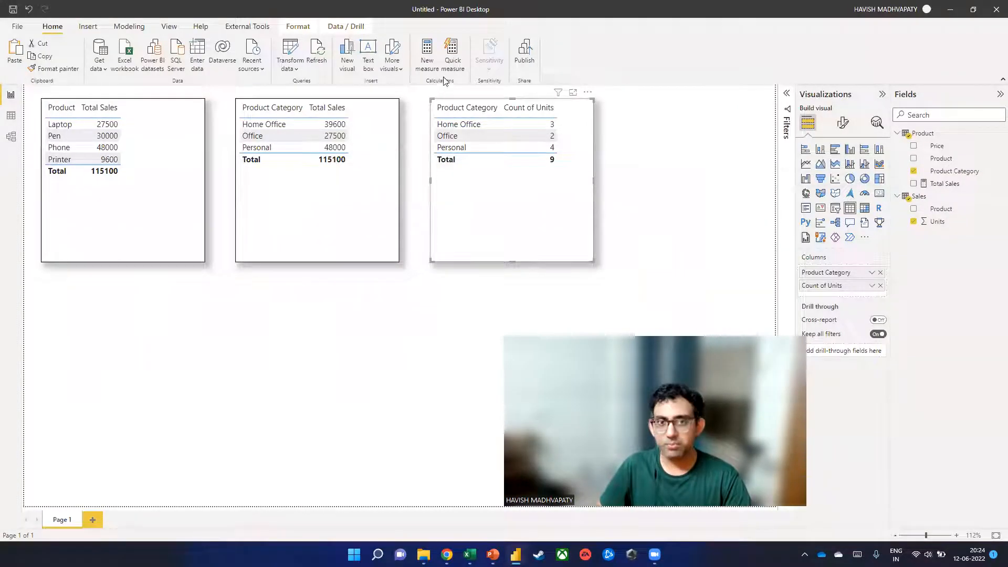
Step: Start a new measure named Total Transactions that uses the COUNTROWS function on a second formula line
left_click(428, 67)
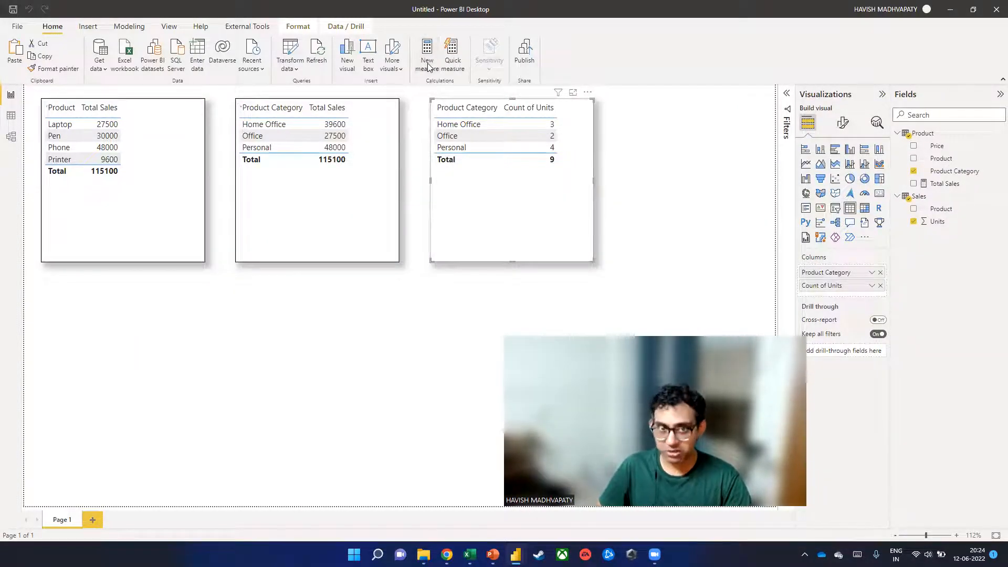
type("Total Tr")
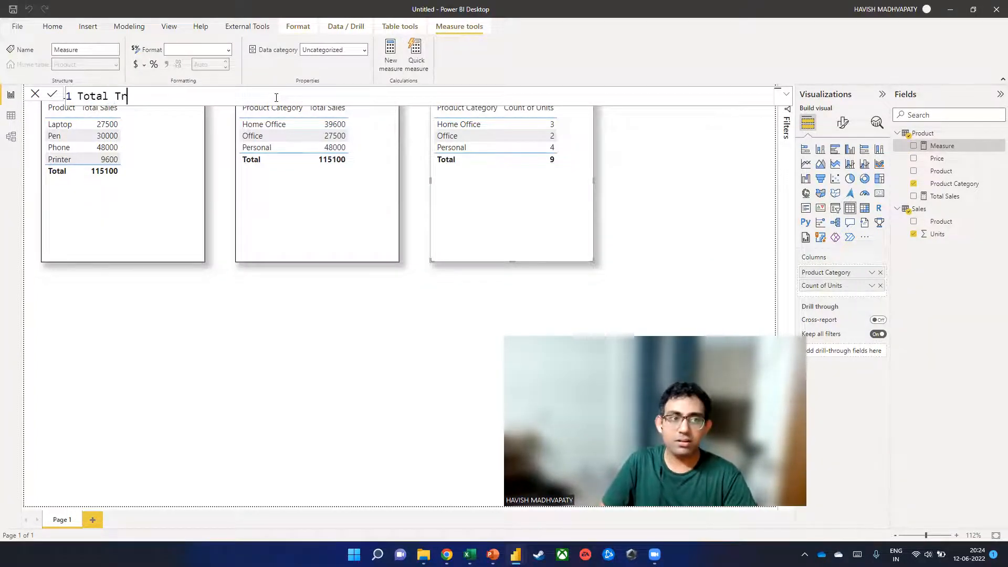
type("ansactions =")
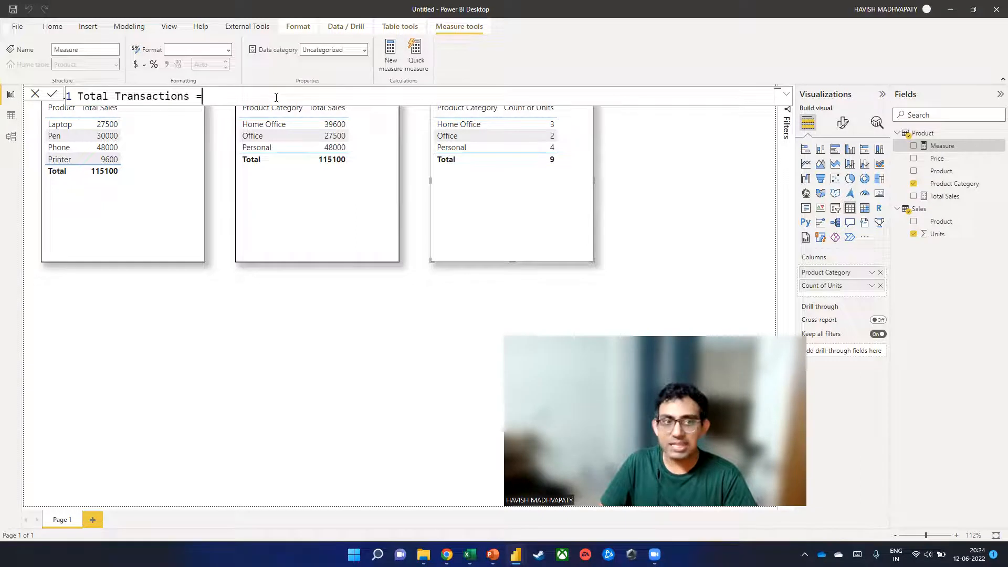
key("shift+Return")
type("count")
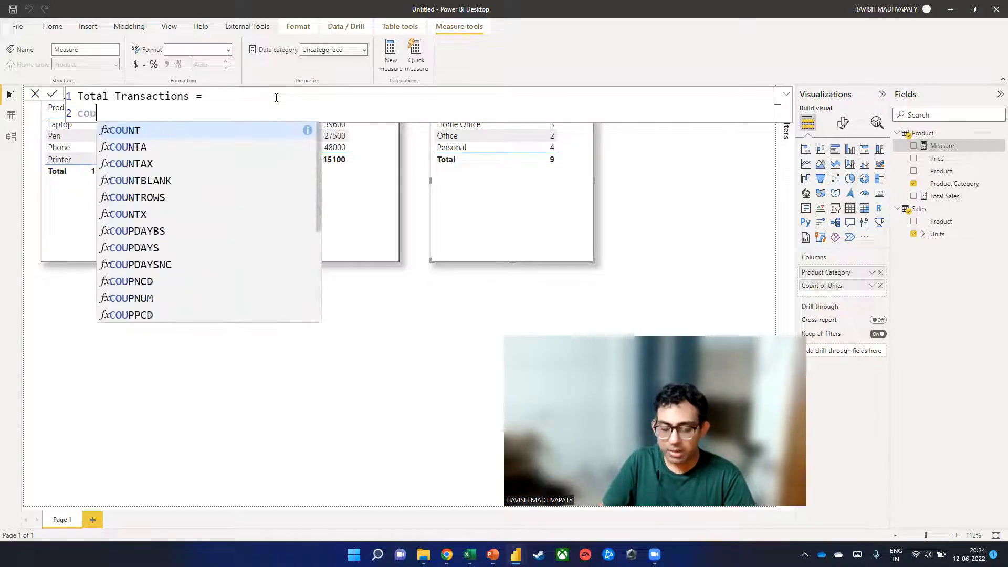
key("Down")
key("Down")
key("Down")
key("Down")
key("Down")
key("Up")
key("Tab")
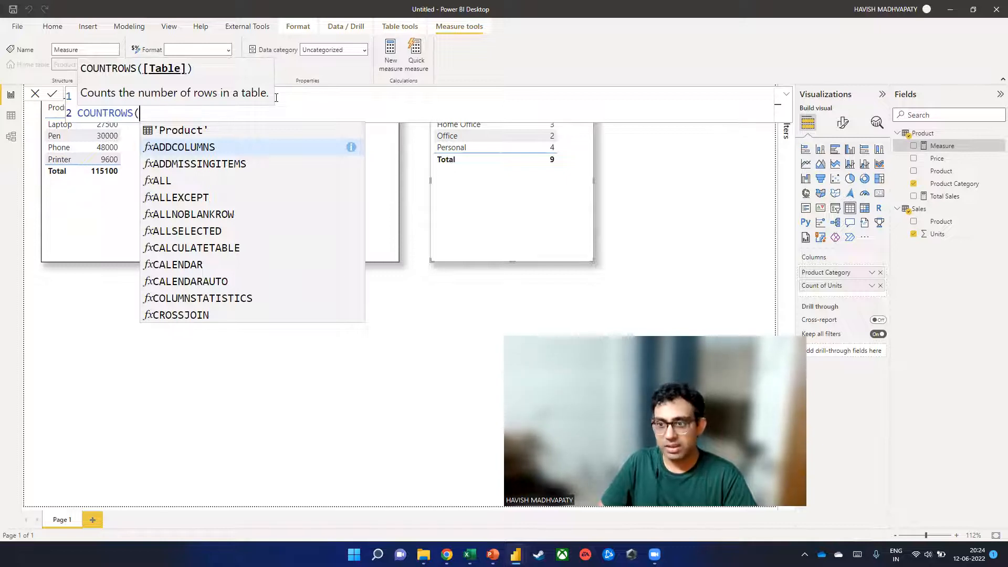
Step: Complete the Total Transactions formula as COUNTROWS(RELATEDTABLE(Sales)) and commit the measure
type("sal")
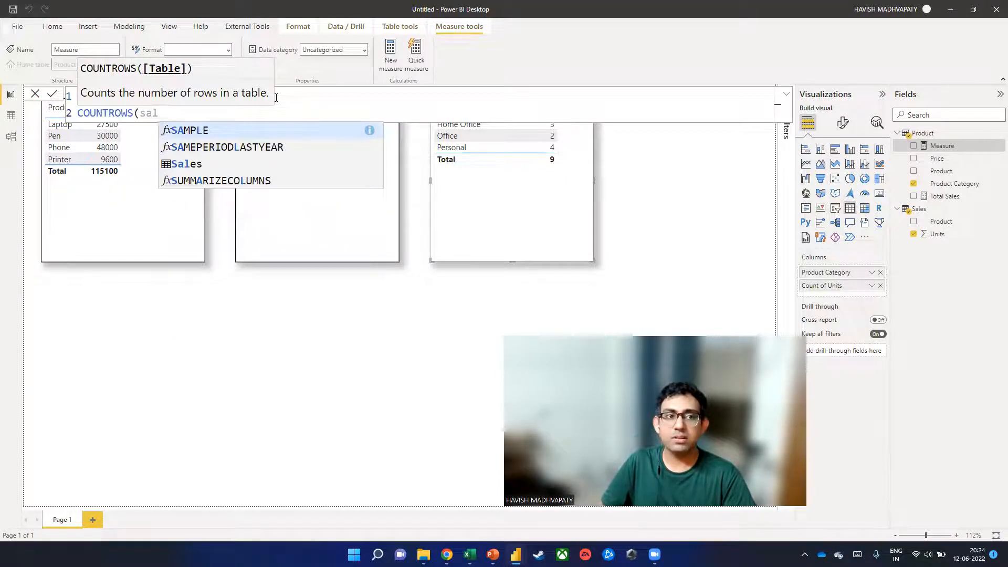
key("BackSpace")
key("BackSpace")
key("BackSpace")
type("relatedt")
key("Tab")
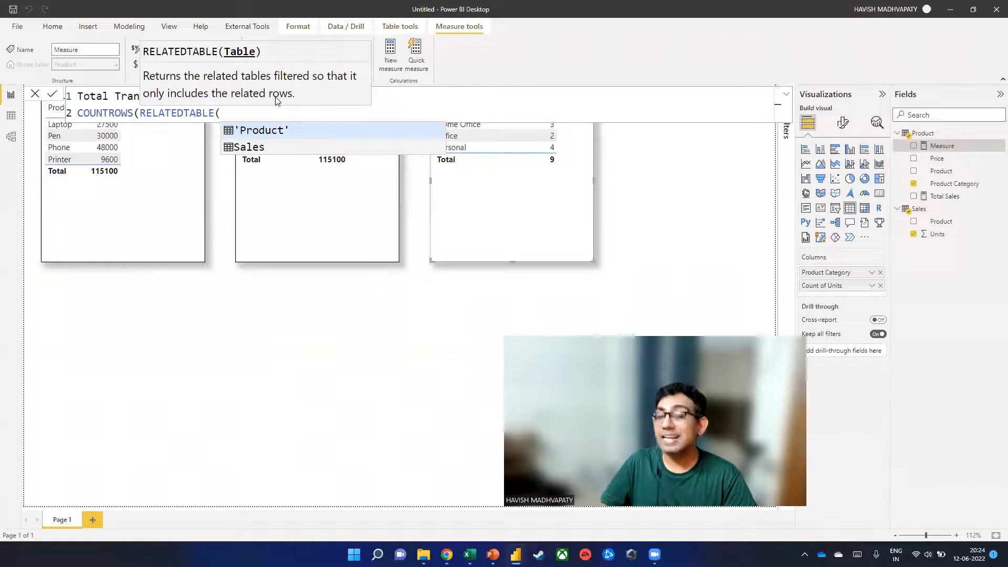
key("Down")
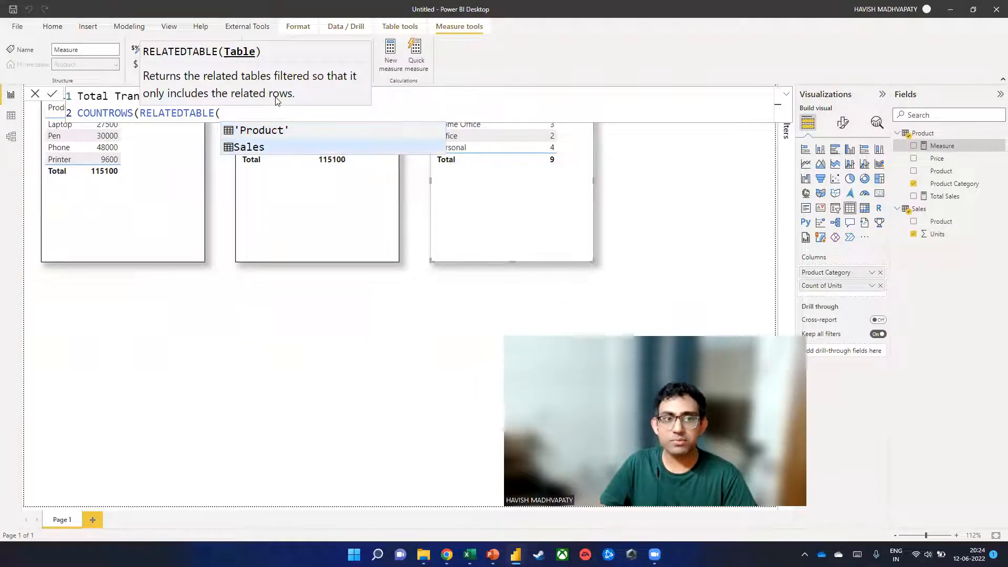
key("Tab")
type("))")
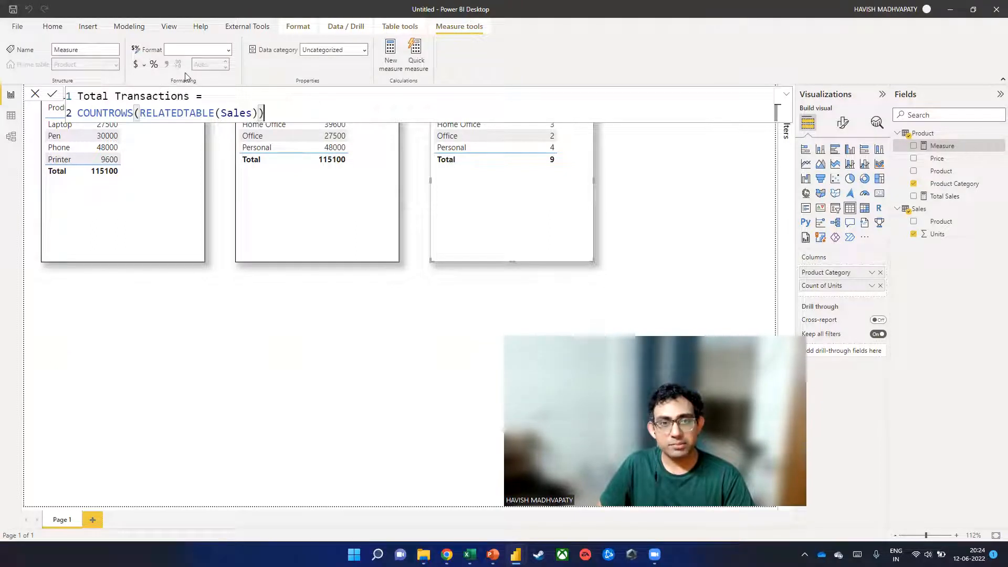
key("Return")
Step: Add the Total Transactions measure to the third table visual beside Count of Units
left_click_drag(986, 203, 647, 184)
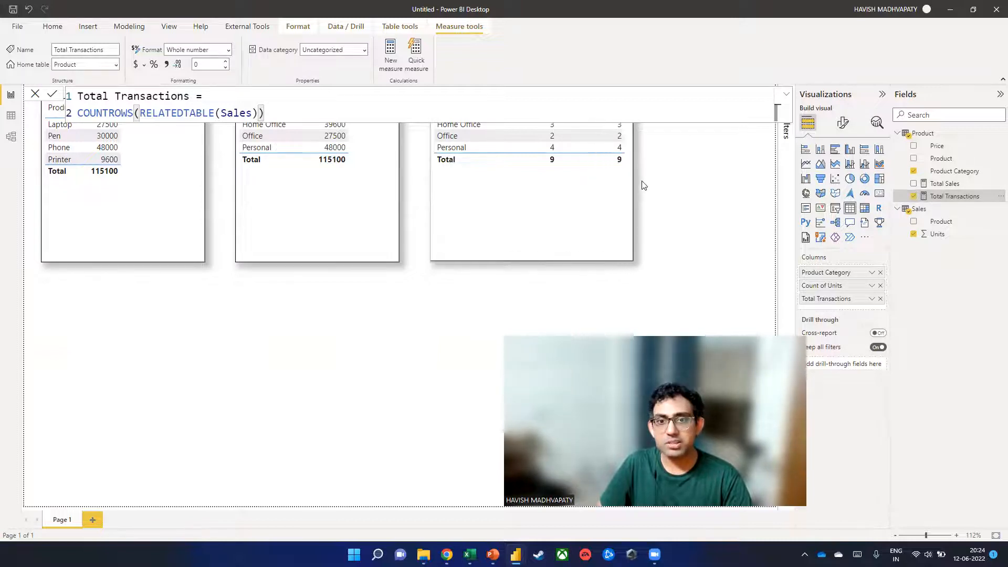
left_click(553, 229)
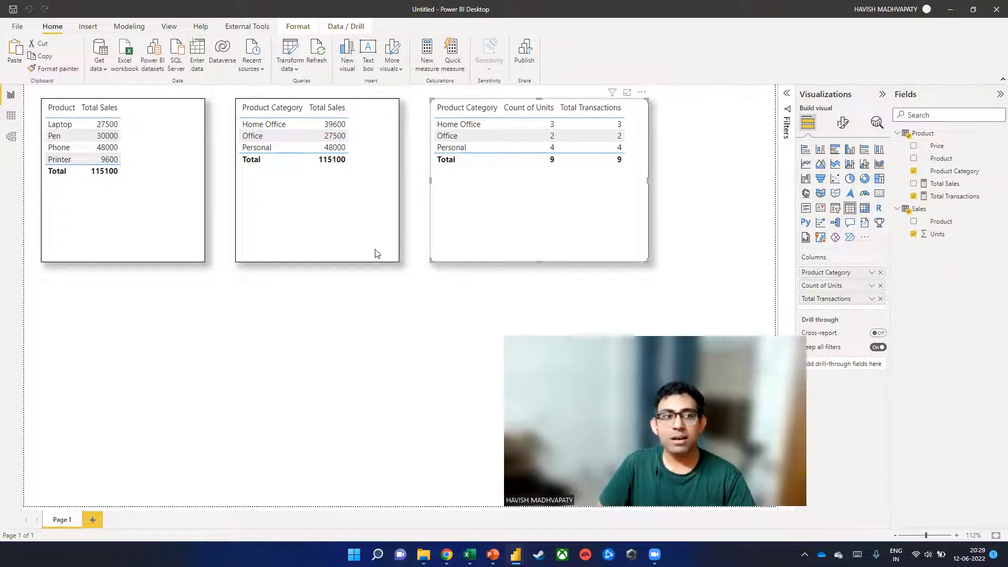
left_click(110, 228)
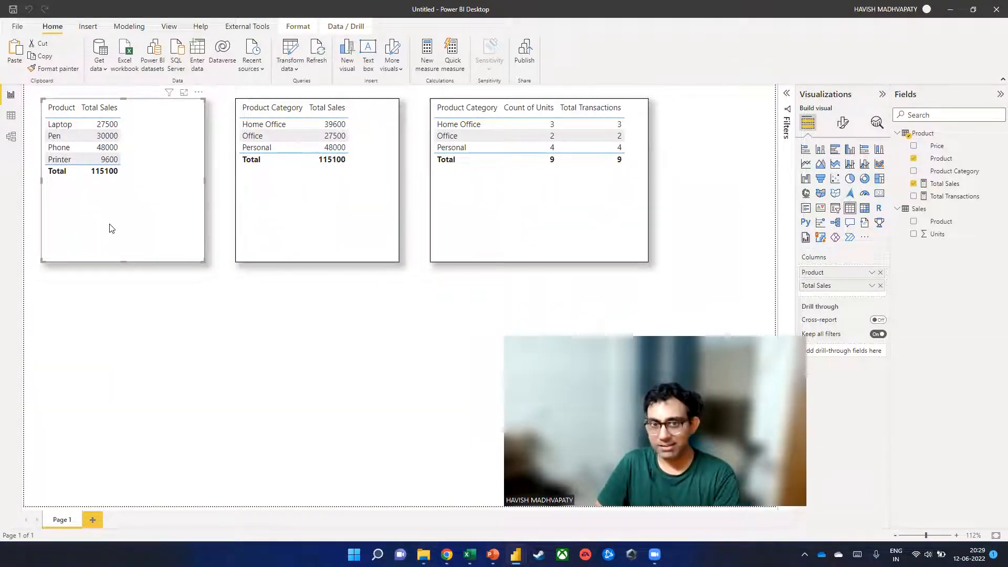
Step: Examine the Sales and Product tables in the data view, including the Product, Product Category and Price columns
left_click(12, 116)
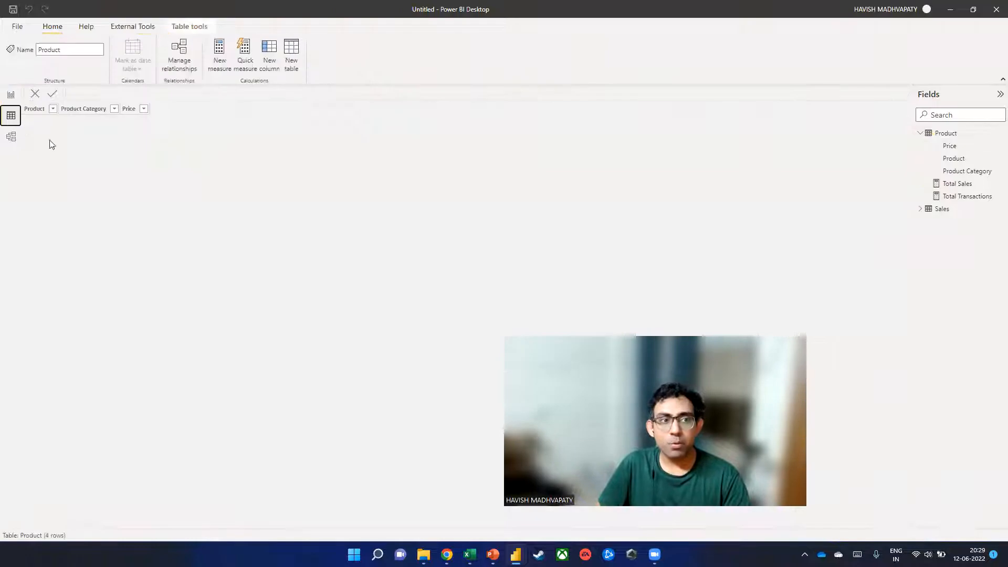
left_click(927, 210)
left_click(921, 209)
left_click(954, 222)
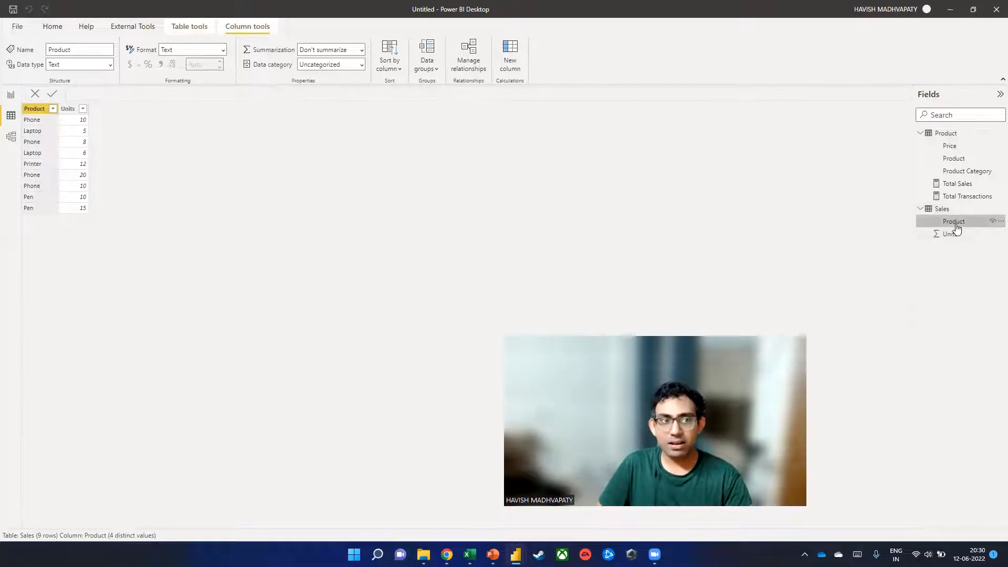
left_click(955, 135)
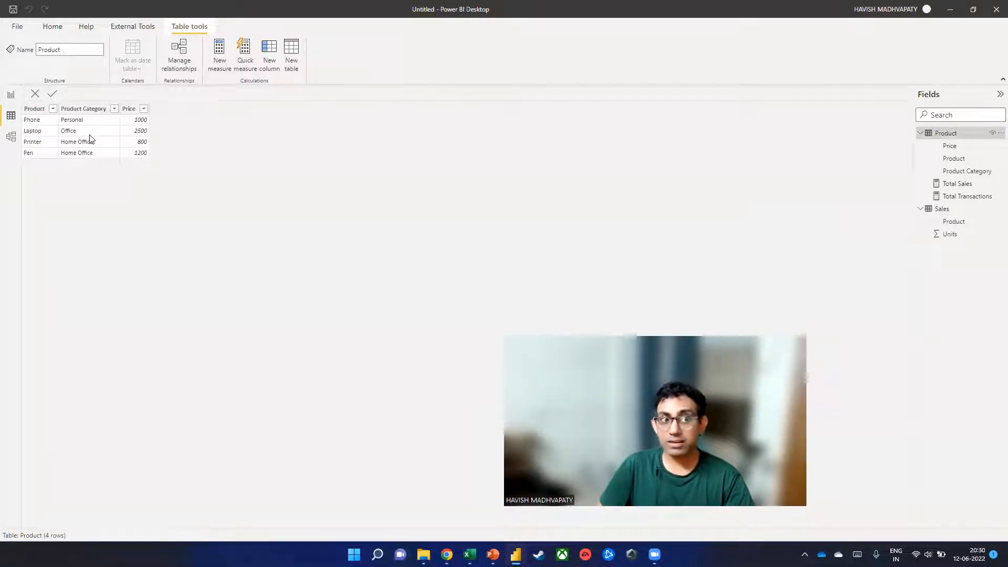
left_click(147, 125)
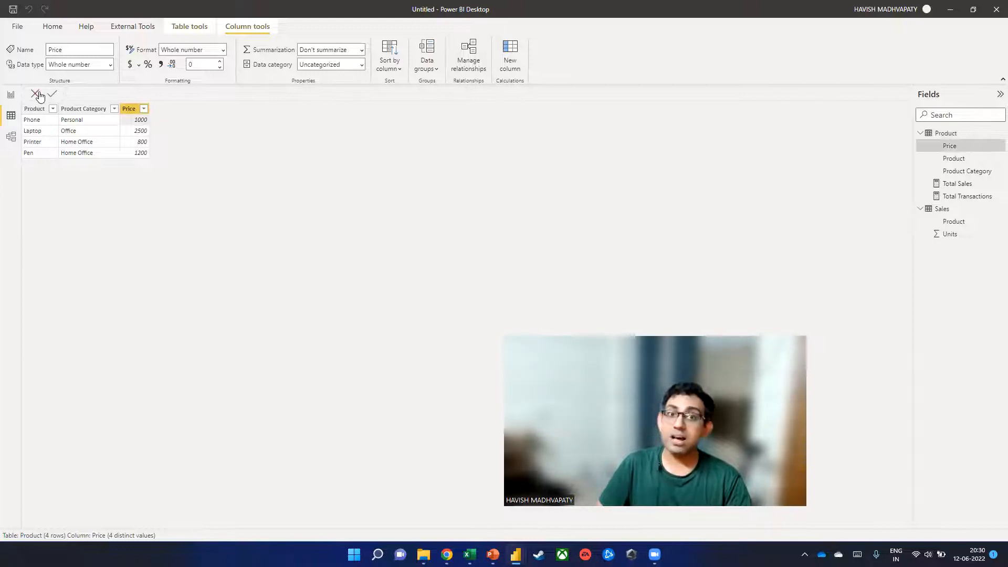
left_click(88, 127)
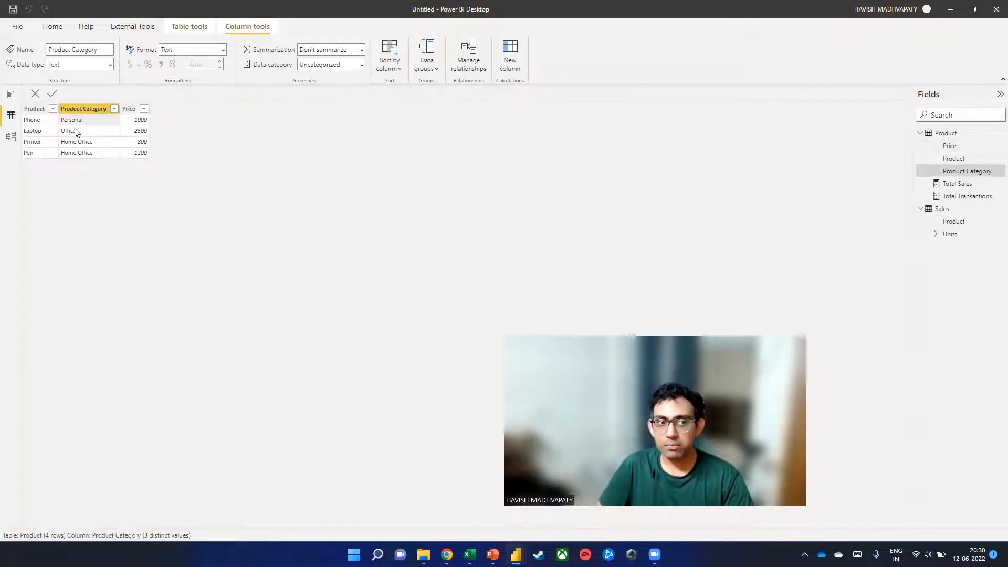
left_click(38, 122)
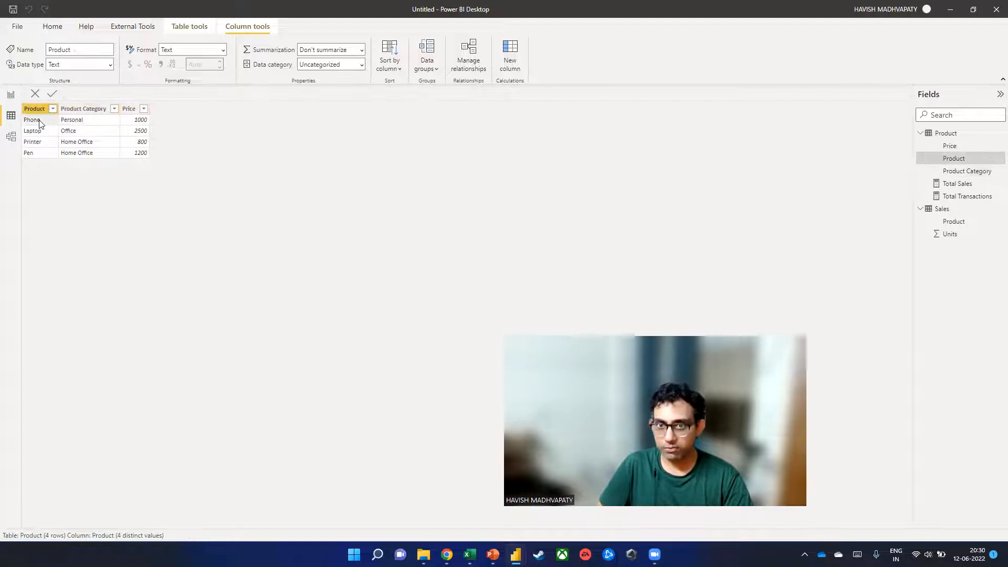
left_click(957, 209)
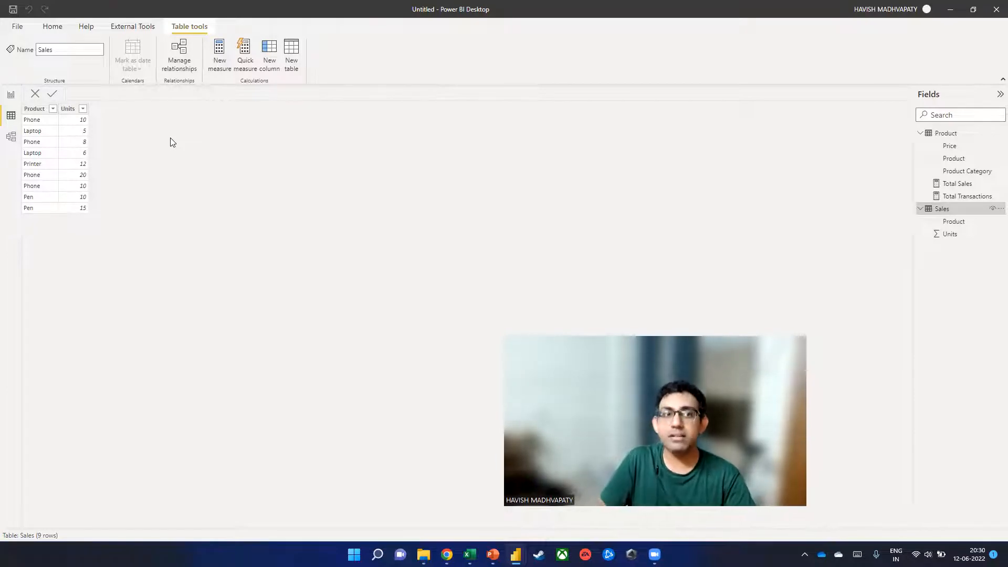
left_click(11, 115)
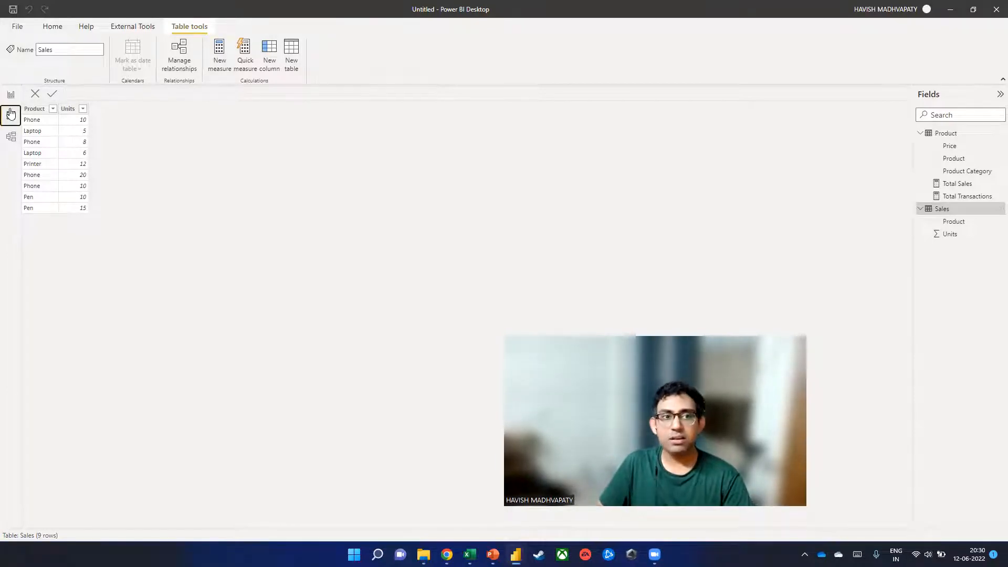
Step: Create a calculated table named RelatedTable with the formula RELATEDTABLE('Product')
left_click(293, 62)
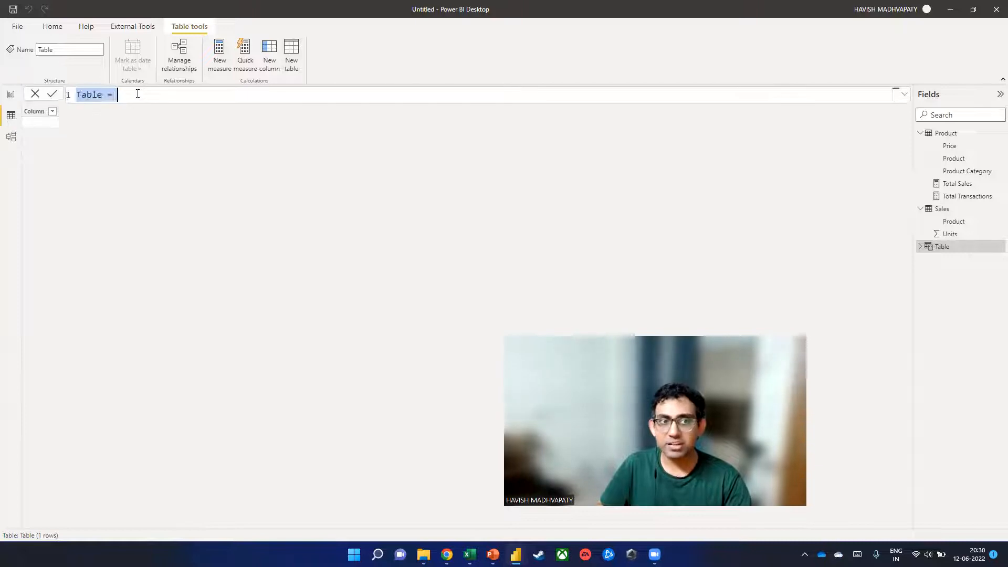
type("Related")
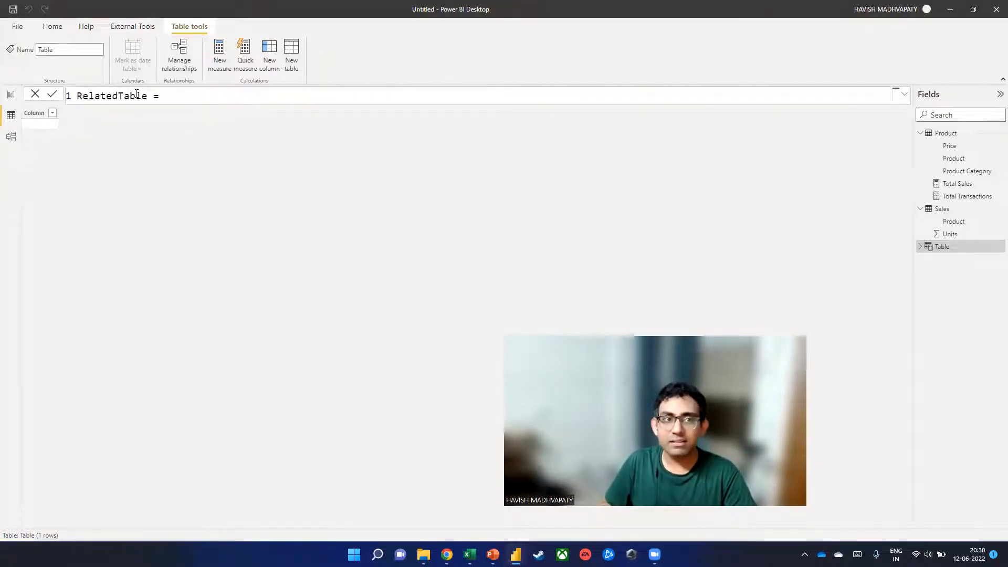
type(" rela")
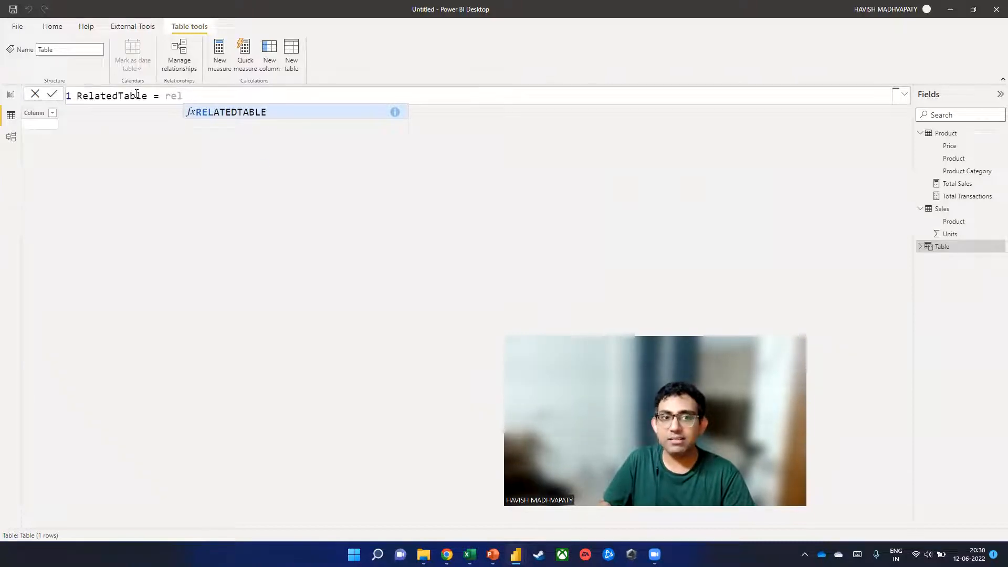
key("Tab")
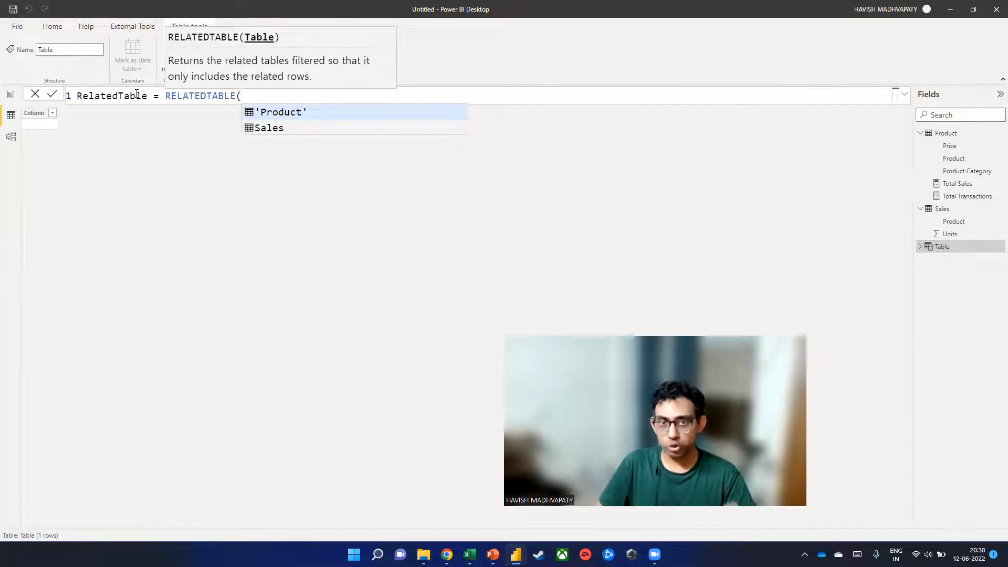
key("Tab")
type(")")
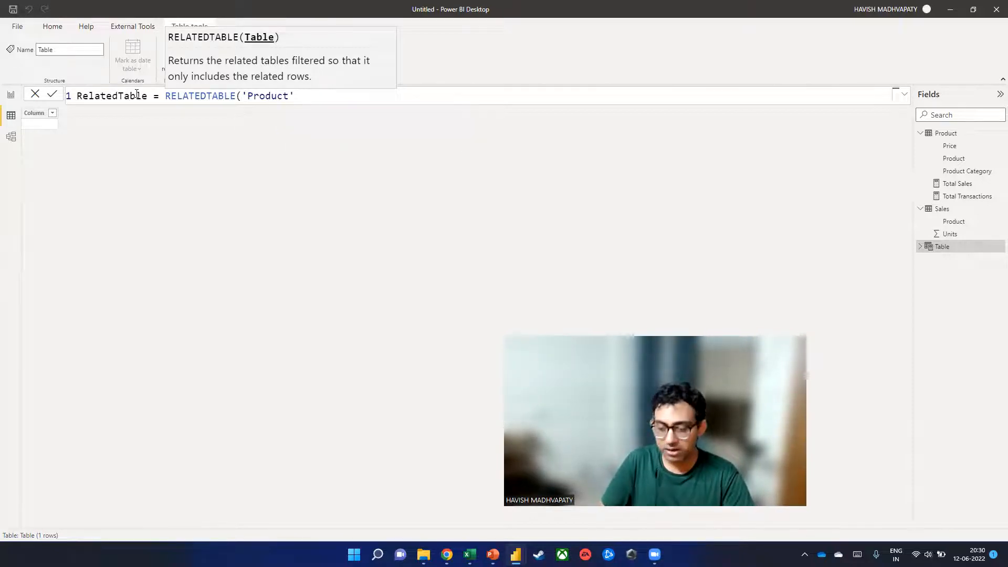
key("Return")
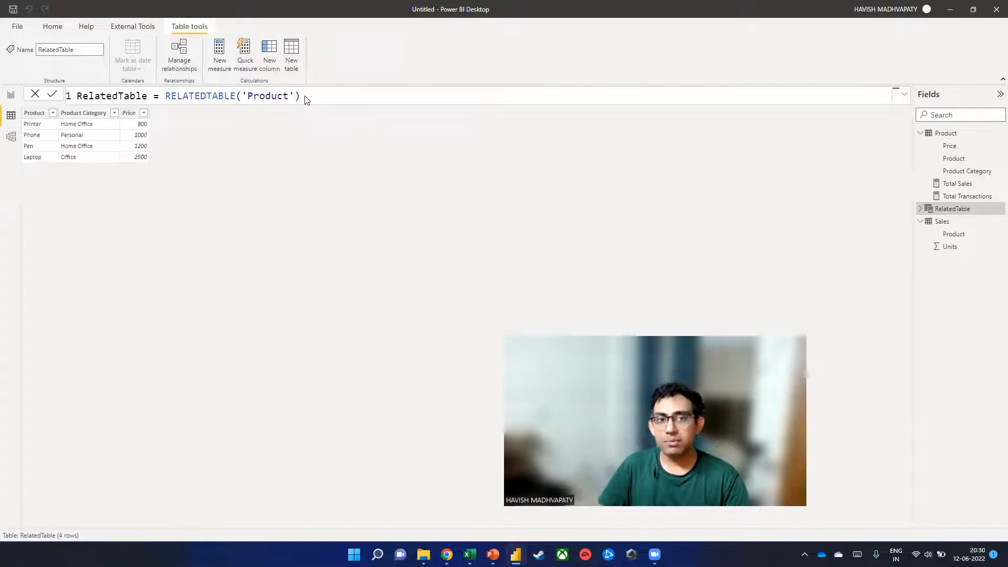
Step: Change the RelatedTable formula's argument to Sales, so that it reads RELATEDTABLE(Sales)
left_click(305, 96)
key("Left")
key("shift+Left")
key("shift+Left")
key("shift+Left")
key("shift+Left")
key("shift+Left")
key("shift+Left")
key("shift+Left")
key("shift+Left")
key("shift+Left")
type("Sales")
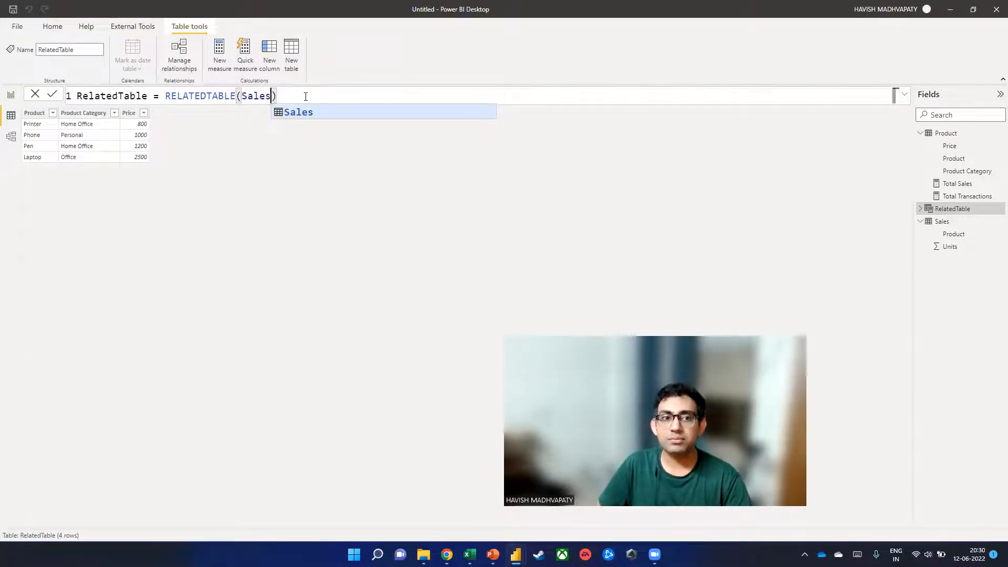
key("Return")
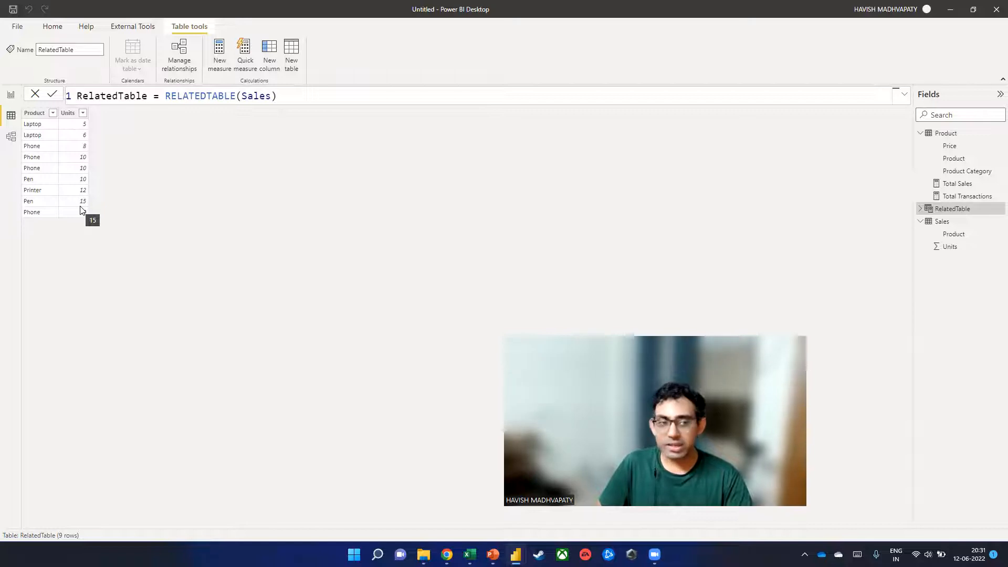
Step: Compare the rows of the Sales table with the Product and Product Category columns of the Product table
left_click(954, 235)
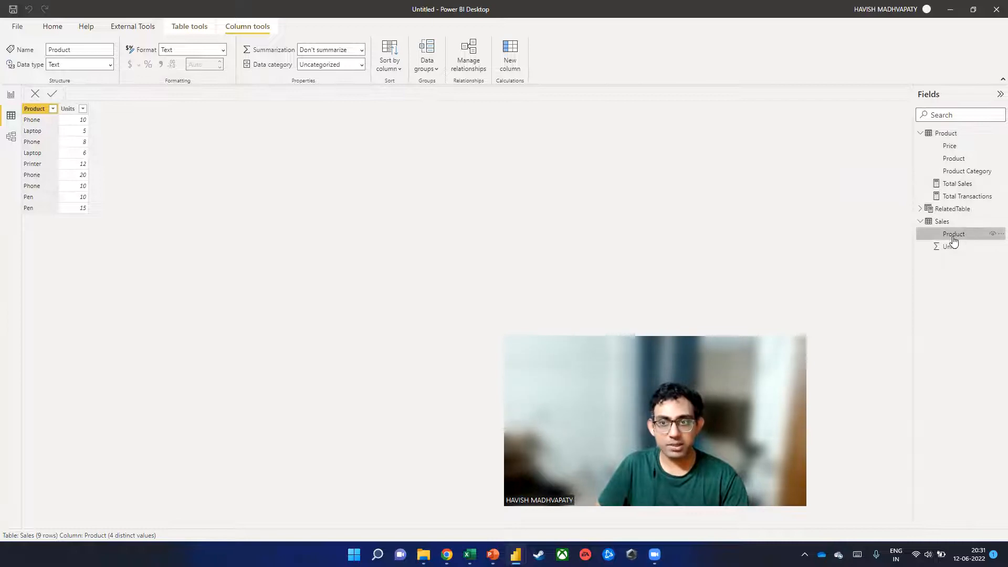
left_click(953, 147)
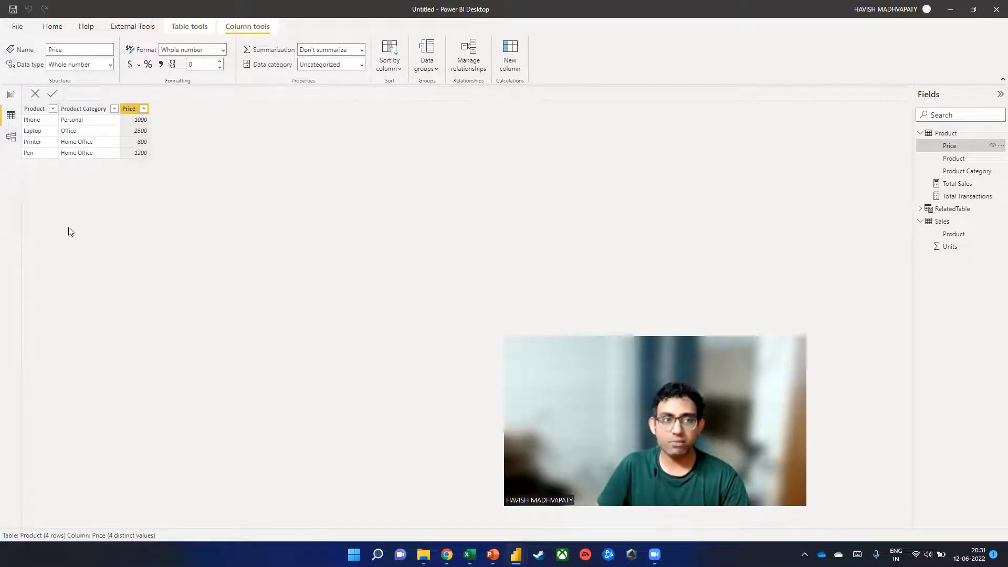
left_click(29, 122)
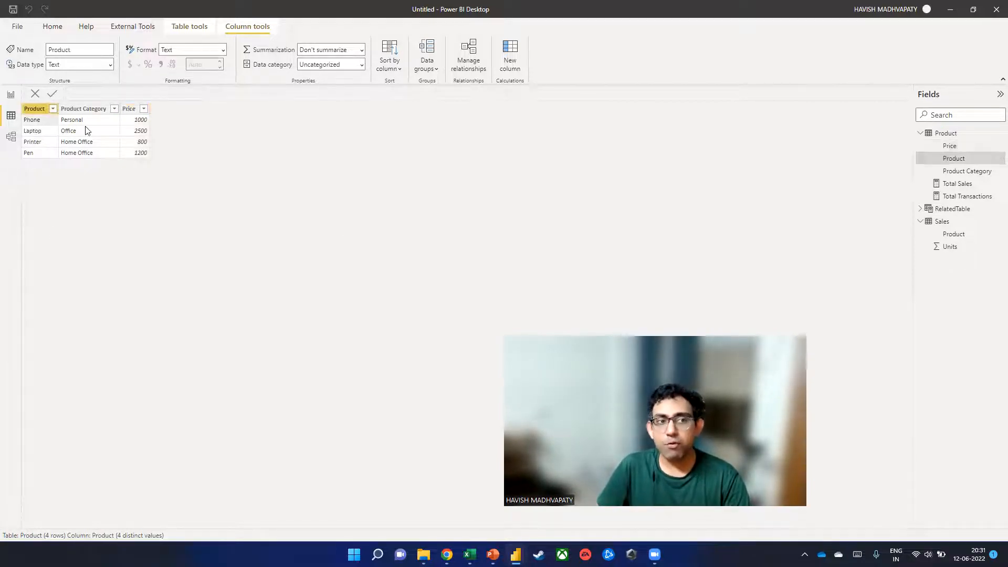
left_click(74, 127)
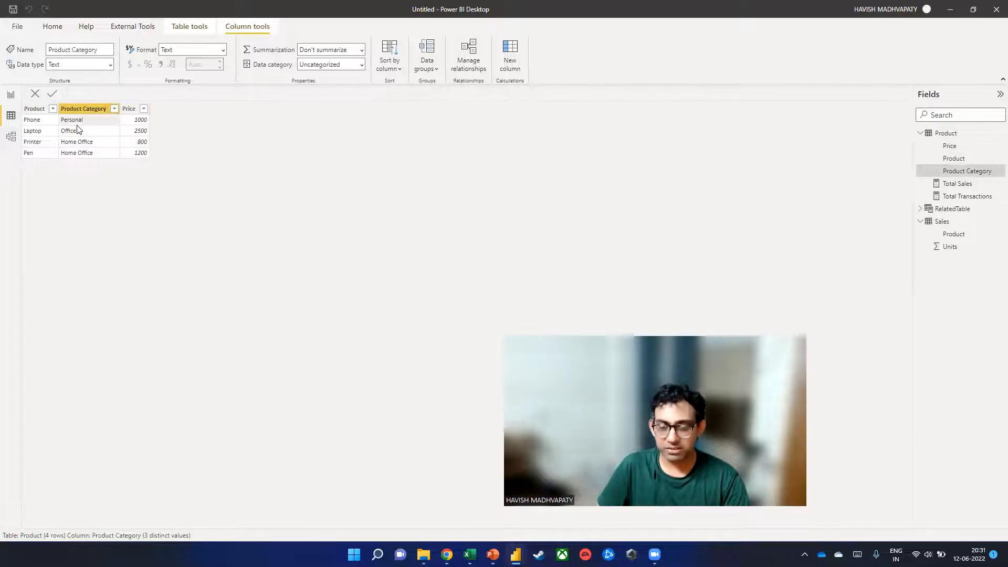
Step: Remove the first row of the Product query in Power Query Editor and apply the change to the model
left_click(11, 95)
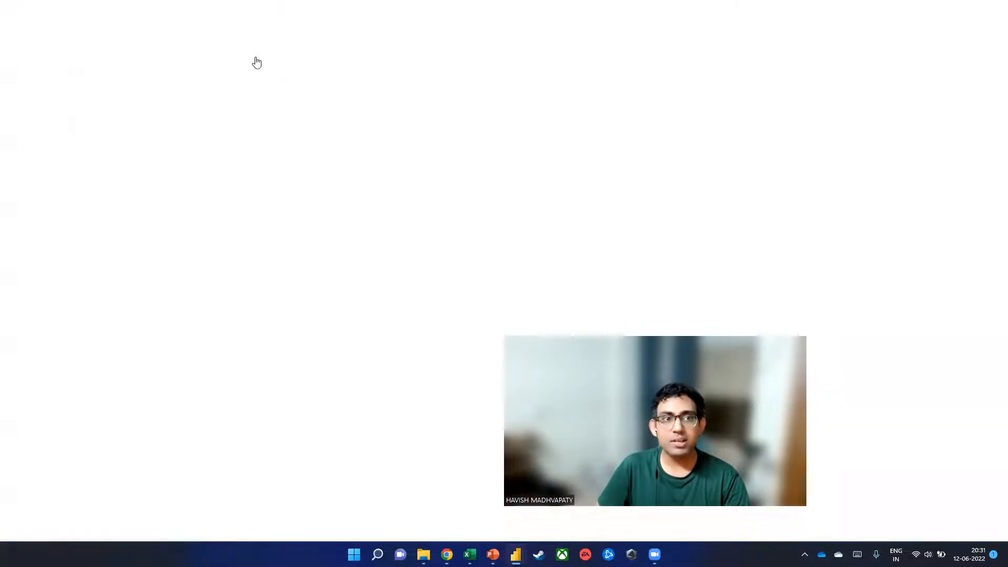
left_click(287, 55)
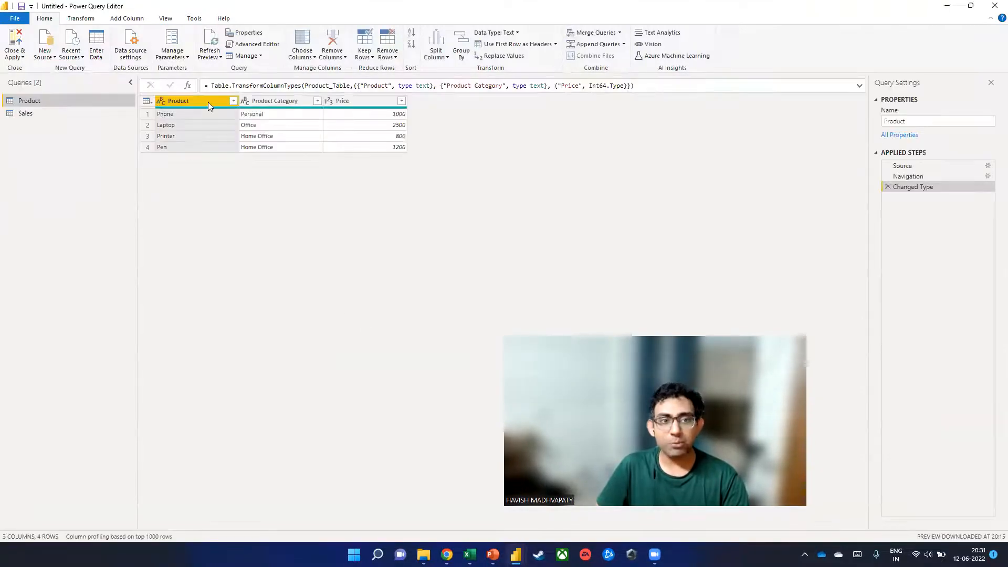
left_click(200, 116)
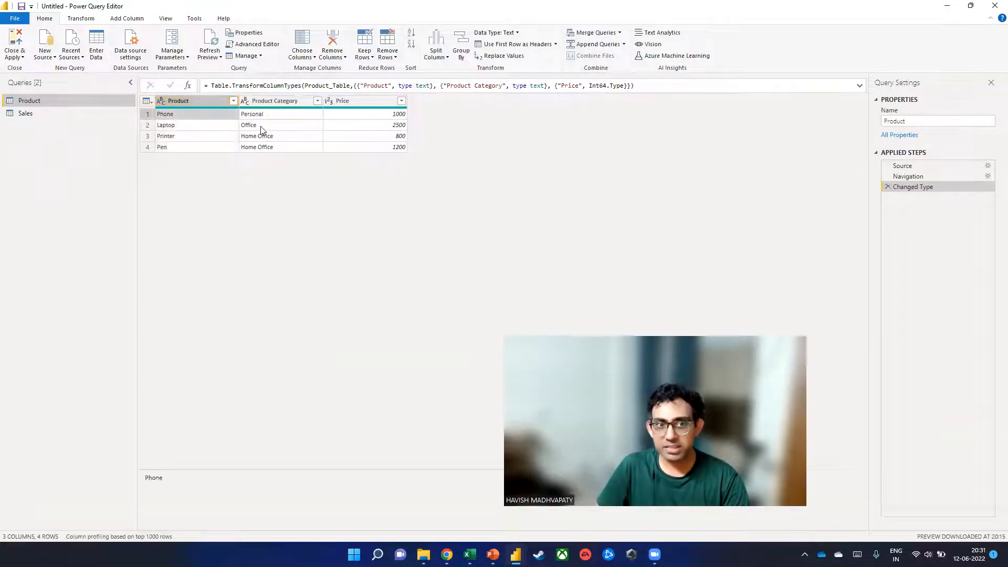
left_click(277, 112)
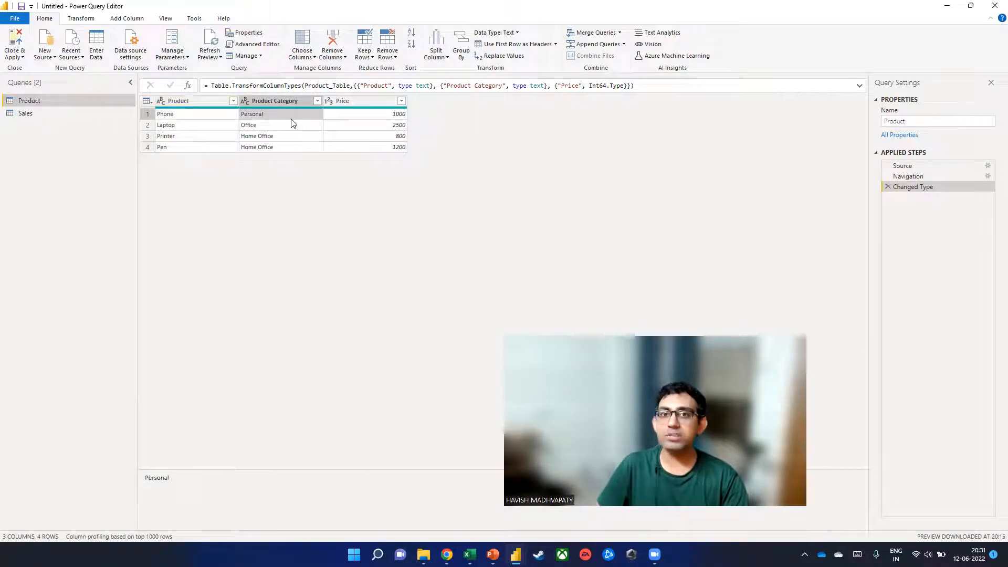
left_click(387, 52)
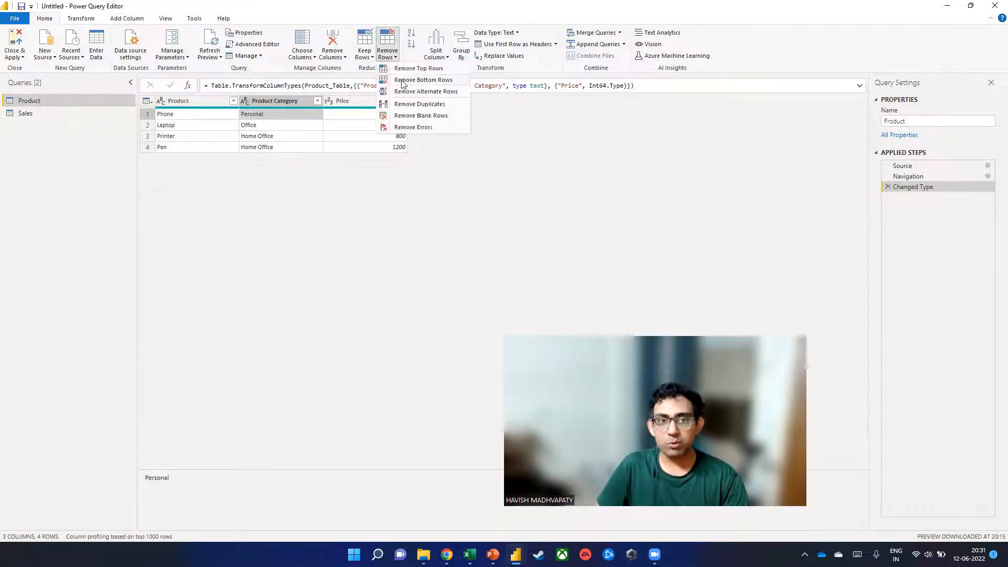
left_click(404, 71)
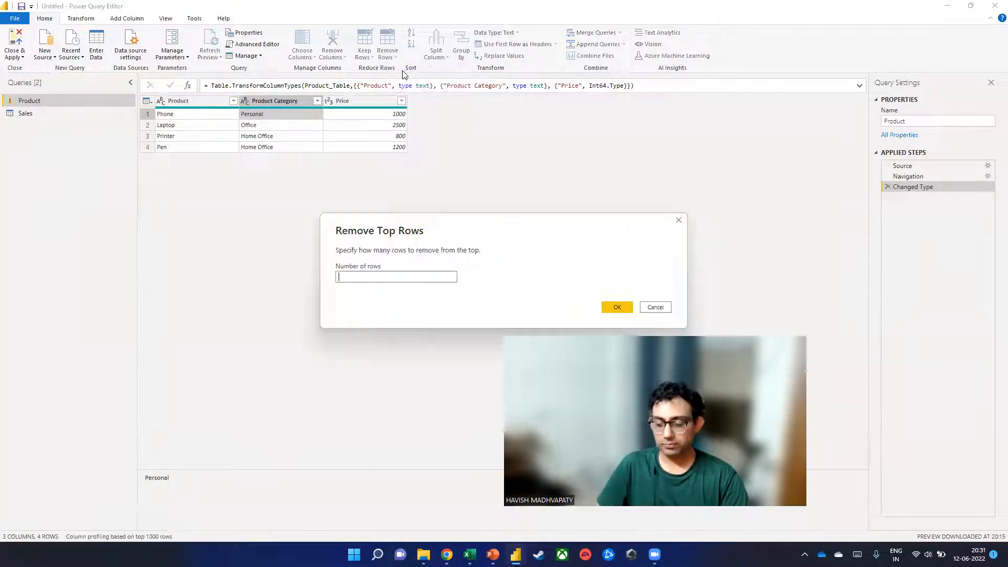
type("1")
key("Return")
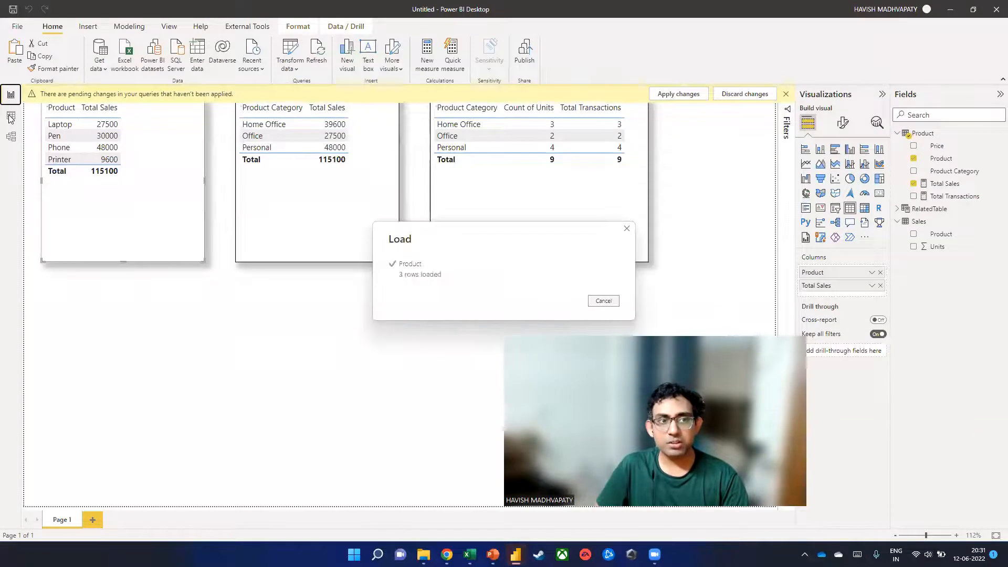
Step: Change the argument of the RelatedTable calculated table to the Product table, so that it reads RELATEDTABLE('Product')
left_click(10, 117)
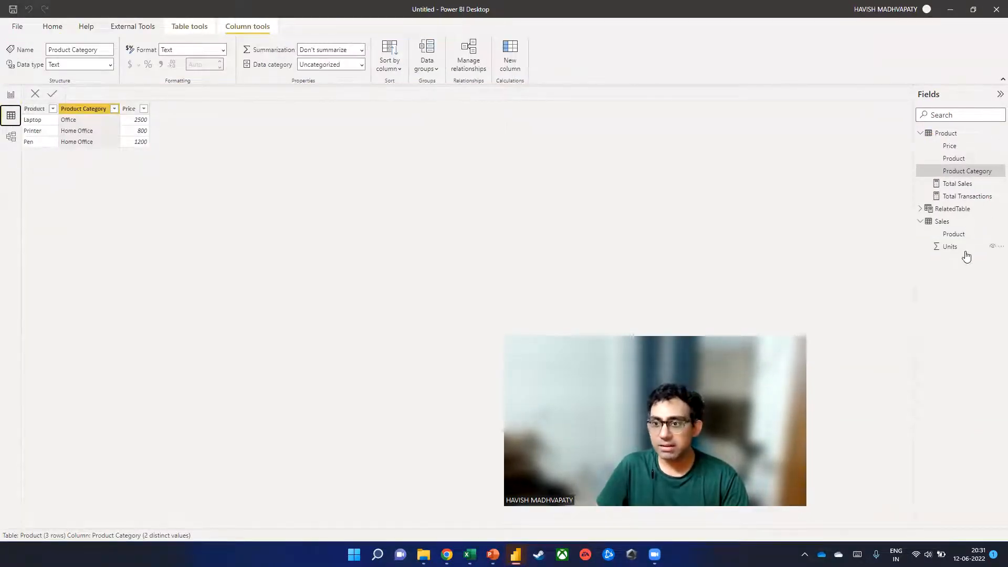
left_click(954, 209)
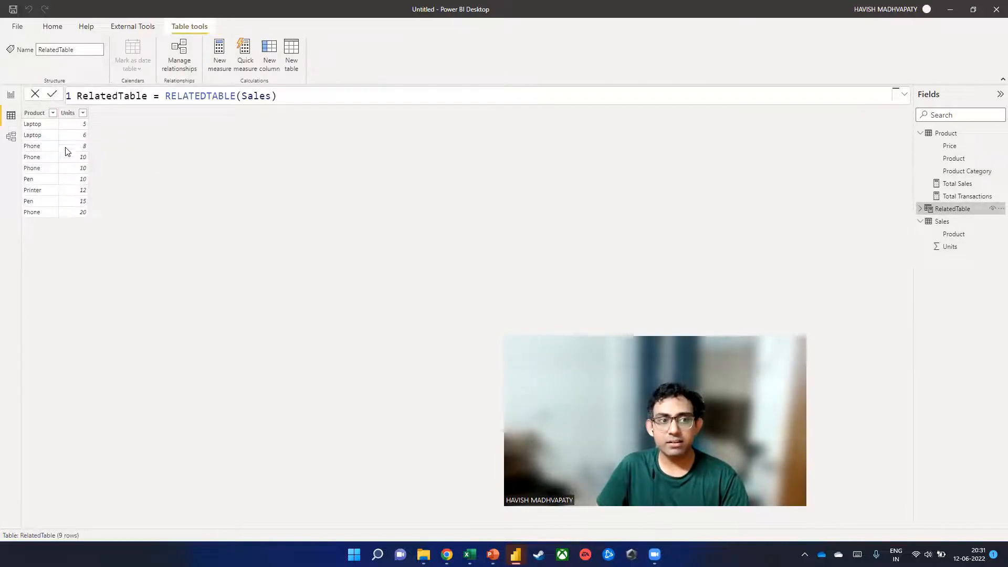
left_click(299, 98)
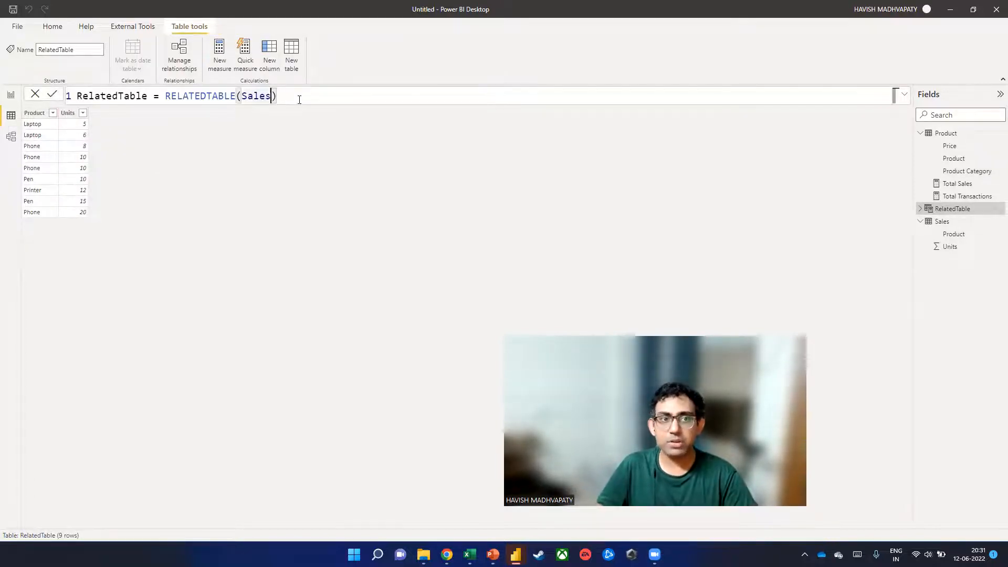
key("ctrl+shift+Left")
type("'Product'")
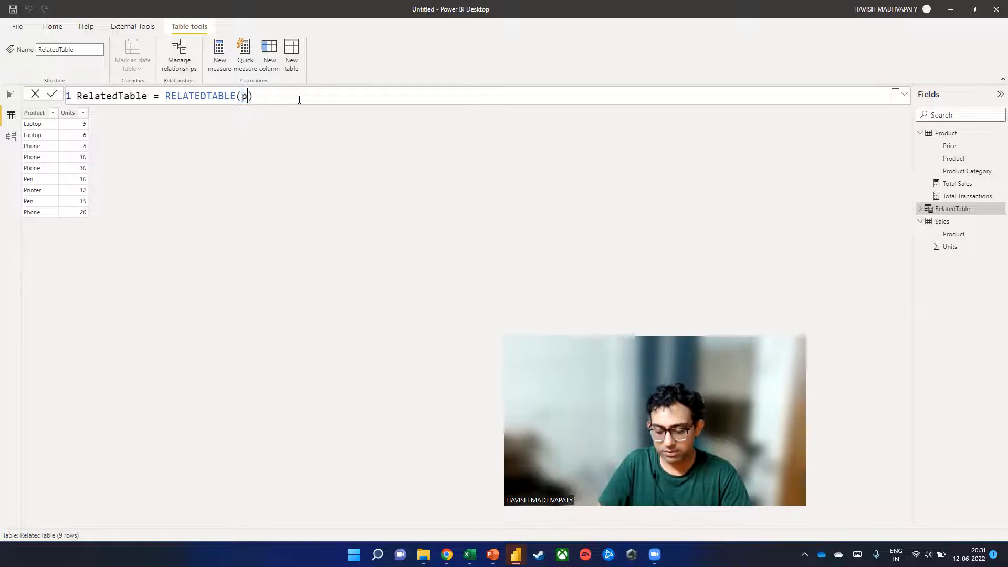
key("Tab")
key("Return")
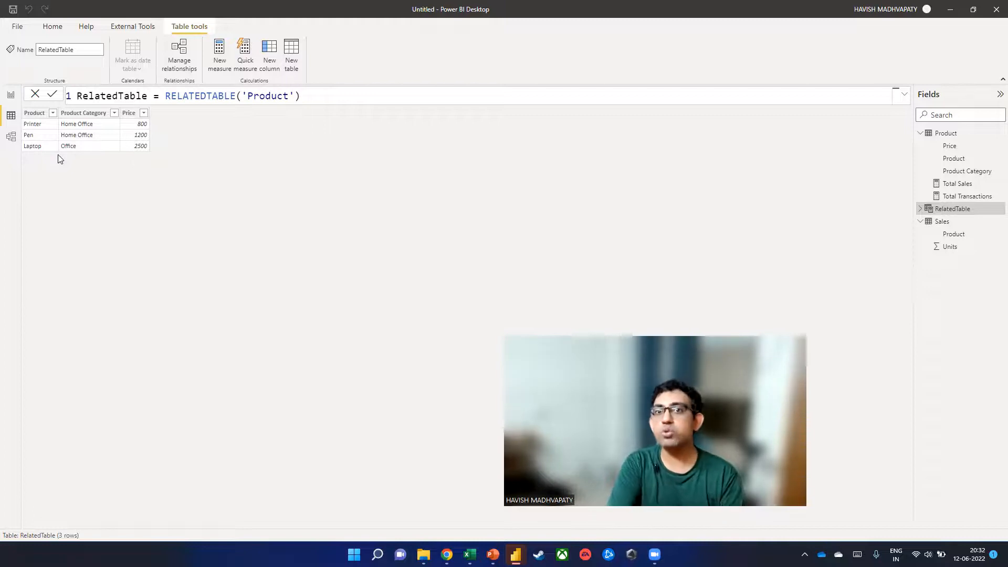
Step: Check the syntax help for the RELATEDTABLE function's table argument in the RelatedTable formula
left_click(243, 100)
key("BackSpace")
type("(")
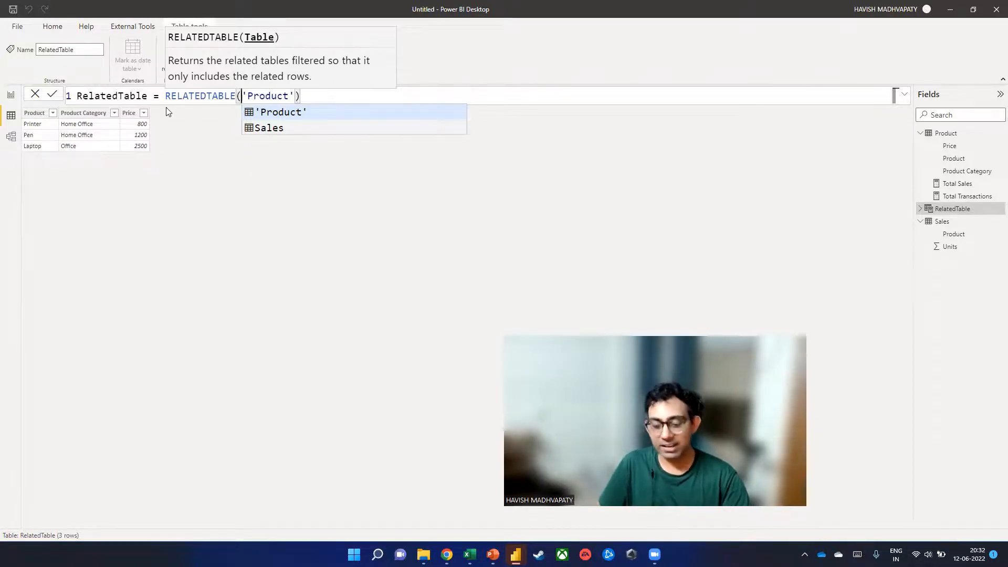
key("Escape")
Step: Delete the Removed Top Rows step from the Product query in Power Query Editor and apply the change
left_click(9, 97)
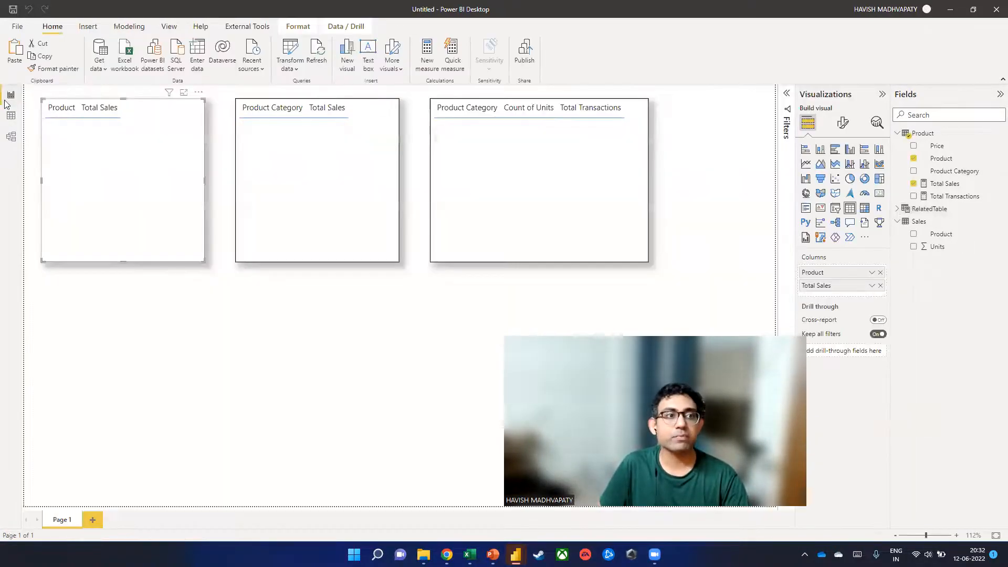
left_click(291, 52)
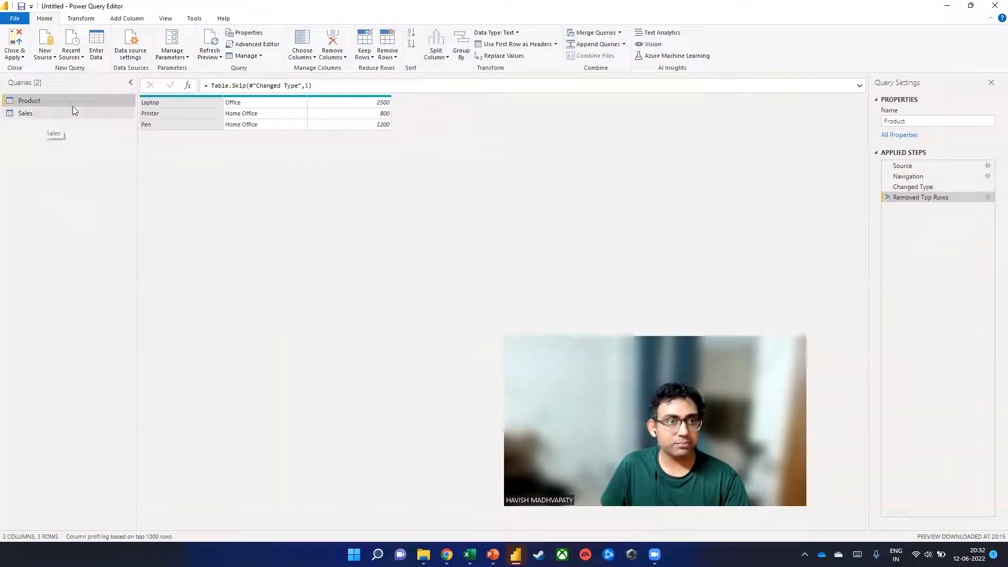
left_click(888, 198)
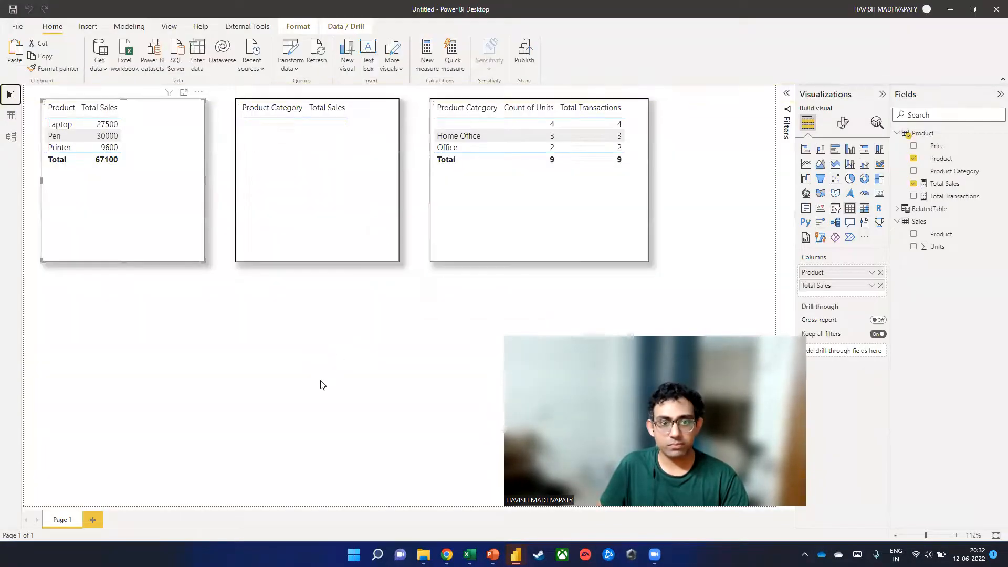
Step: Save the report to the Desktop as a Power BI file named RELATED RELATEDTABLE
key("ctrl+s")
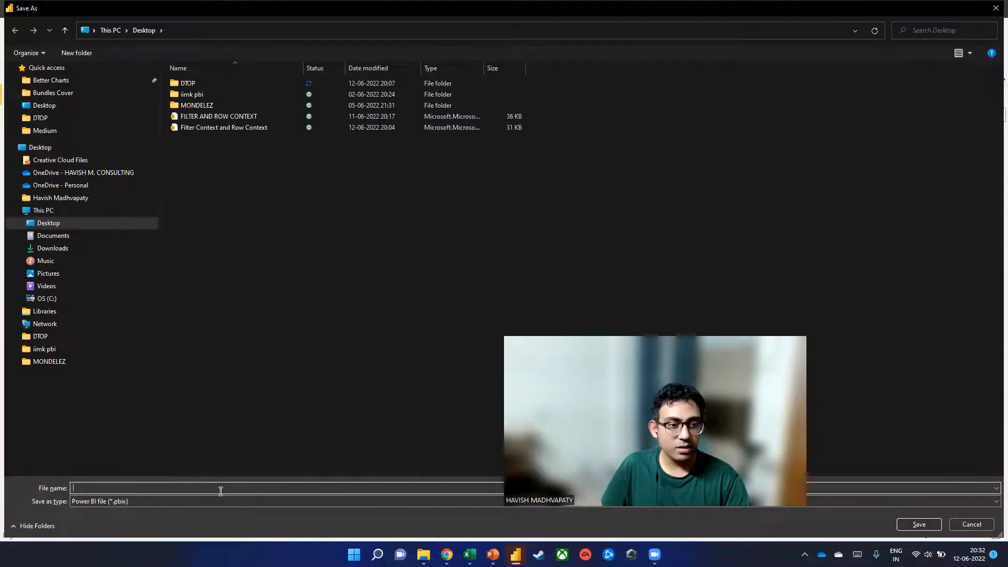
type("RELATED")
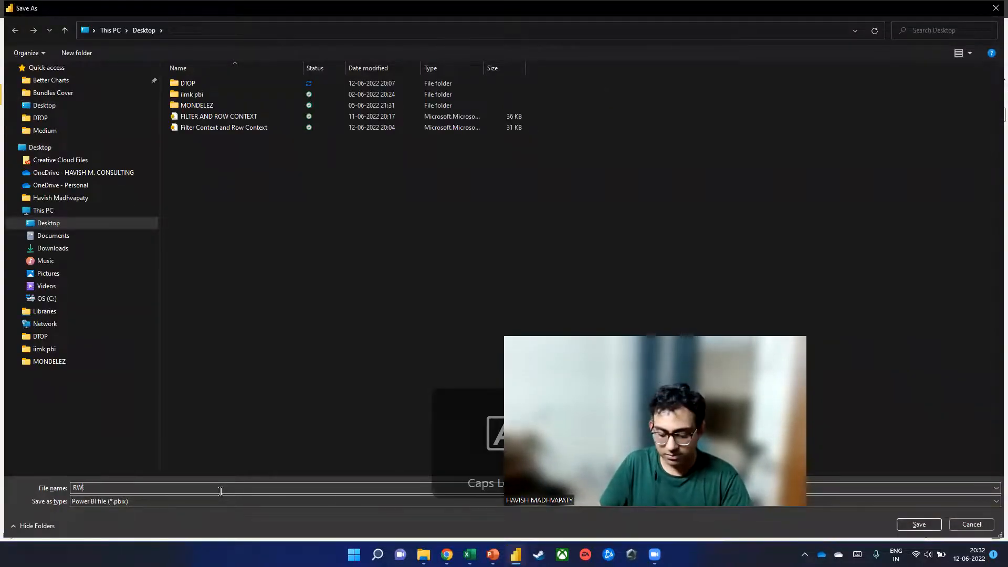
type(" RELATEDTABL")
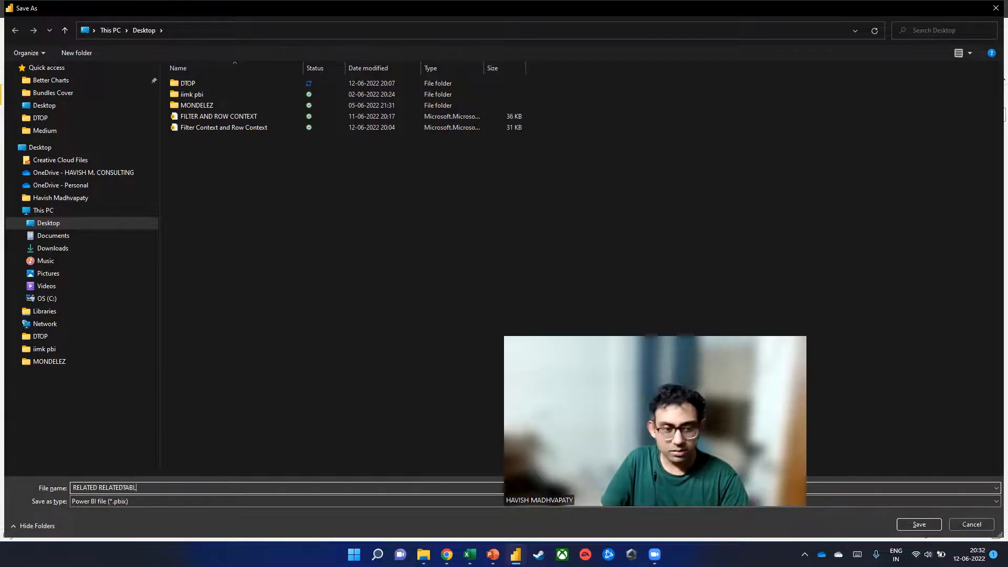
key("Return")
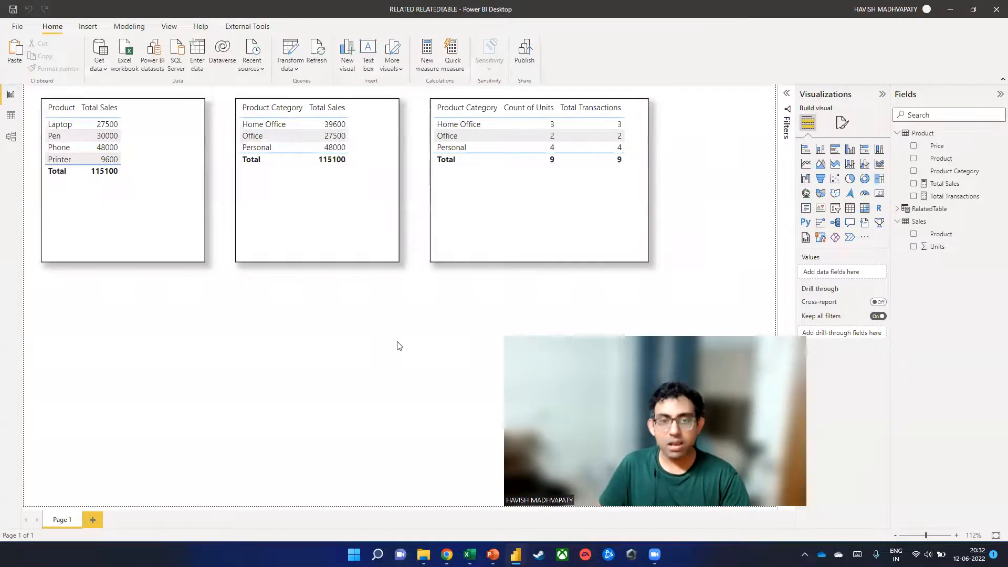
Step: Switch to Chrome and view the RADACAD article on the Power BI DAX RelatedTable function
key("alt+Tab")
key("Tab")
key("Tab")
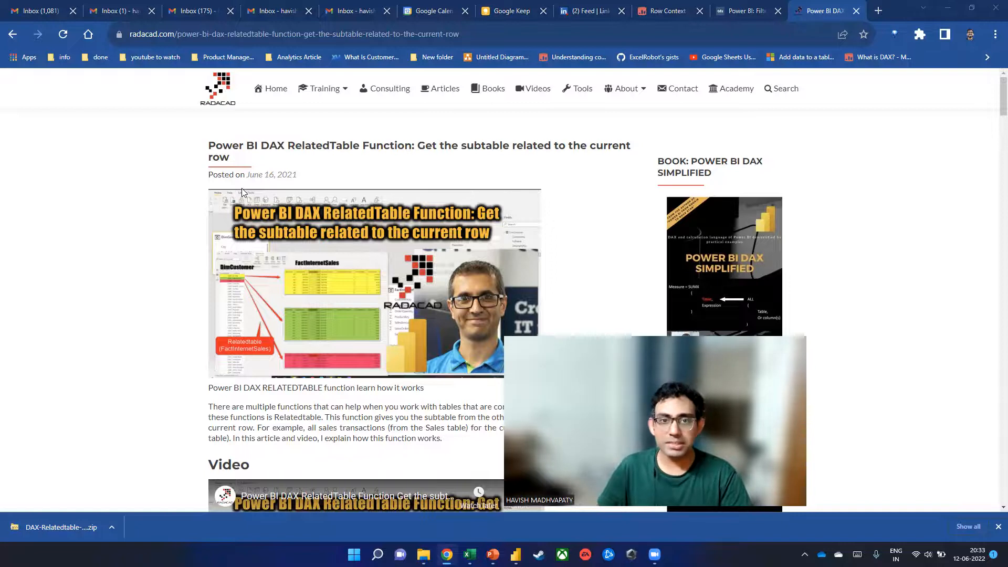
Step: Switch to the Power BI report DAX Relatedtable sample RADACAD and inspect its table of Sales by StateProvinceName
key("alt+Tab")
key("alt+Tab")
key("alt+Tab")
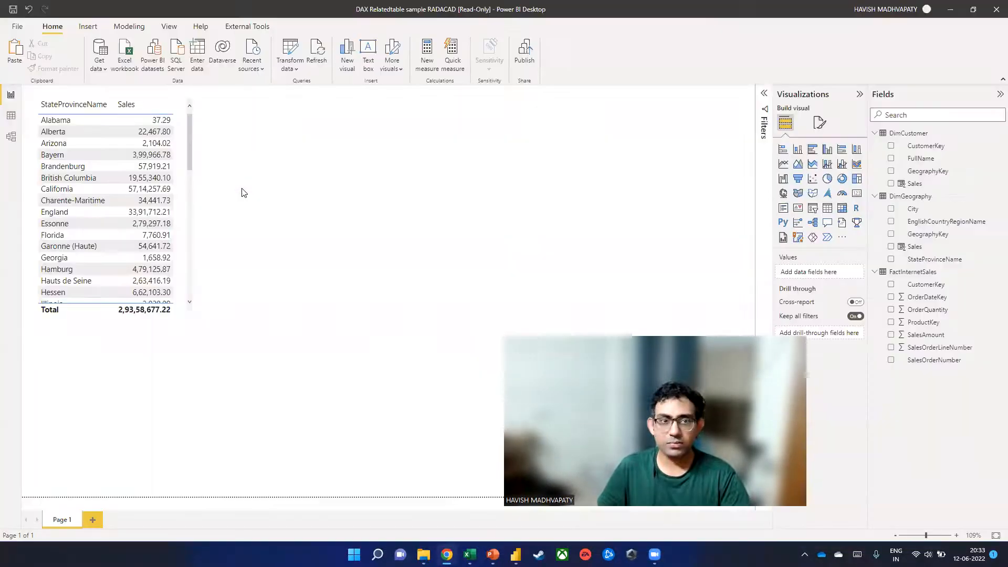
left_click(188, 237)
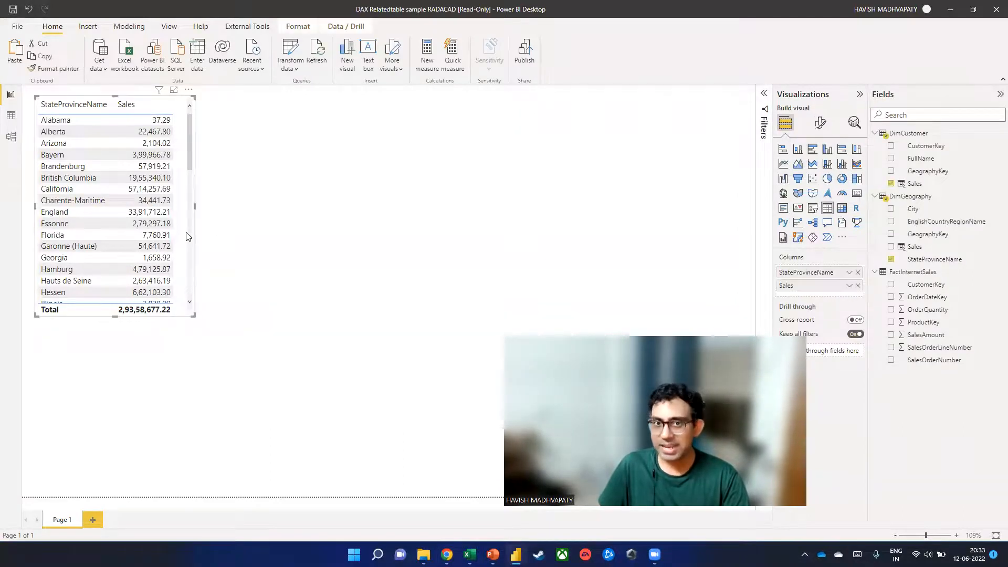
Step: Examine the relationships between DimGeography, DimCustomer and FactInternetSales in the model view, making the FactInternetSales card slightly taller
left_click(10, 136)
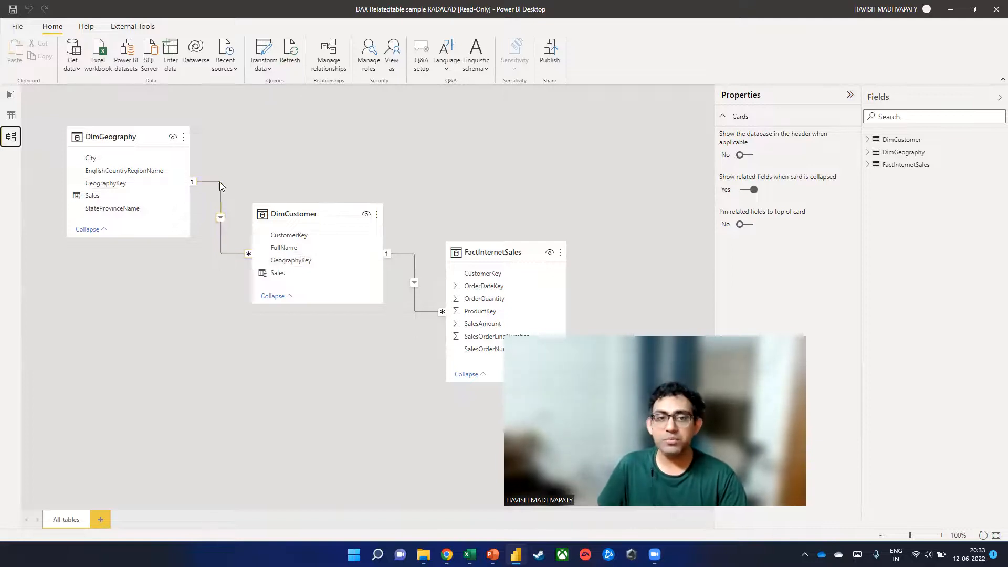
mouse_move(466, 383)
left_mouse_down()
mouse_move(466, 479)
mouse_move(454, 397)
left_mouse_up()
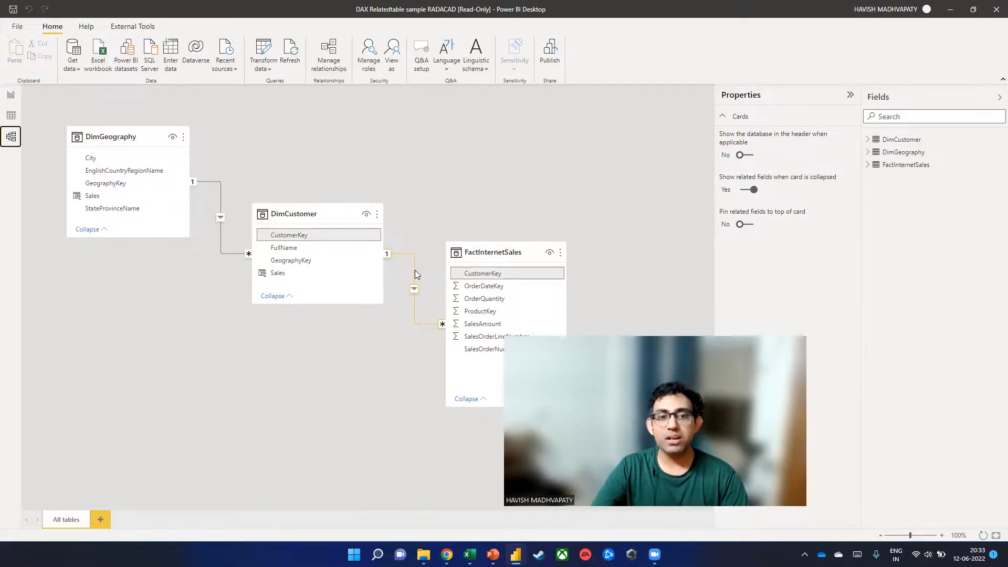
left_click(10, 95)
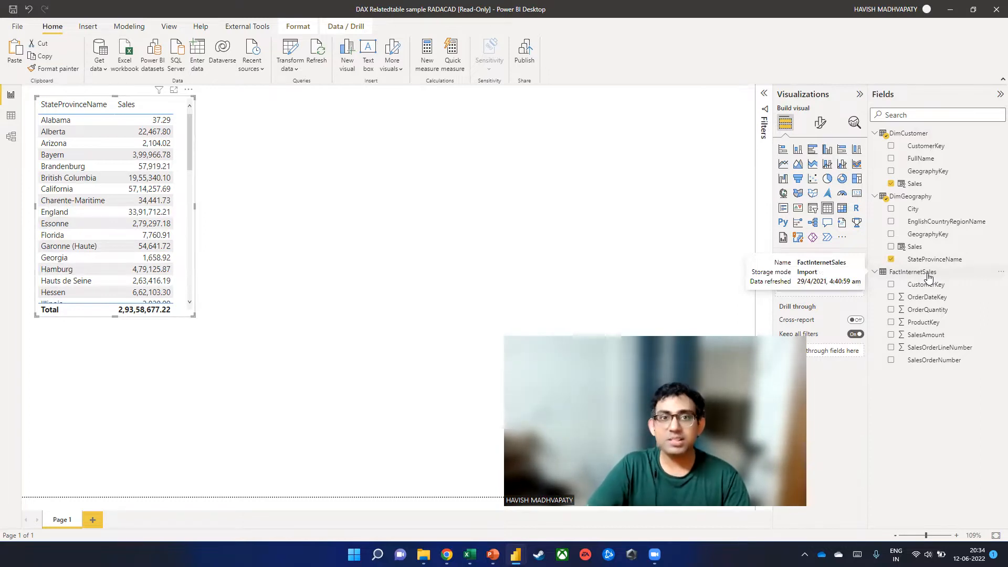
left_click(10, 136)
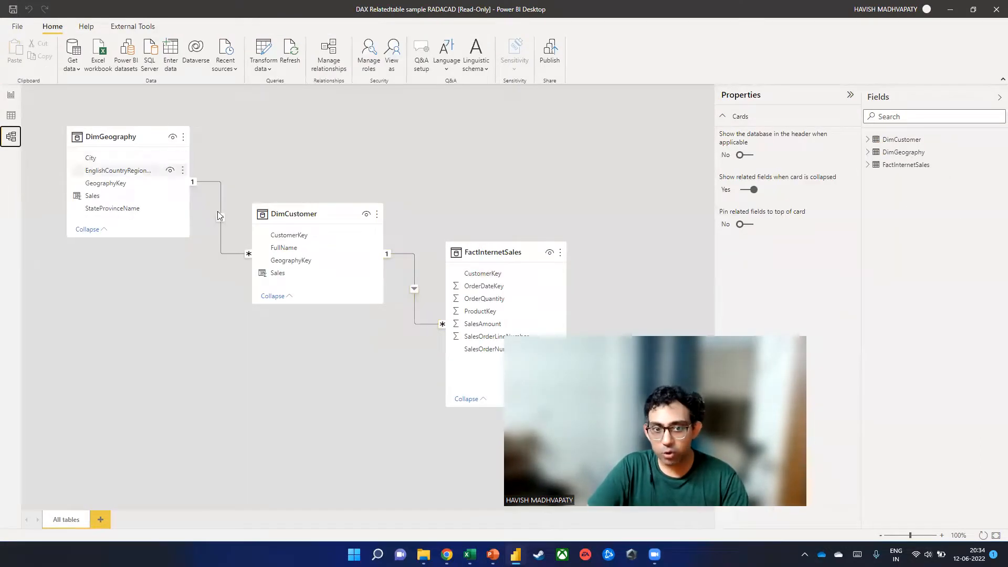